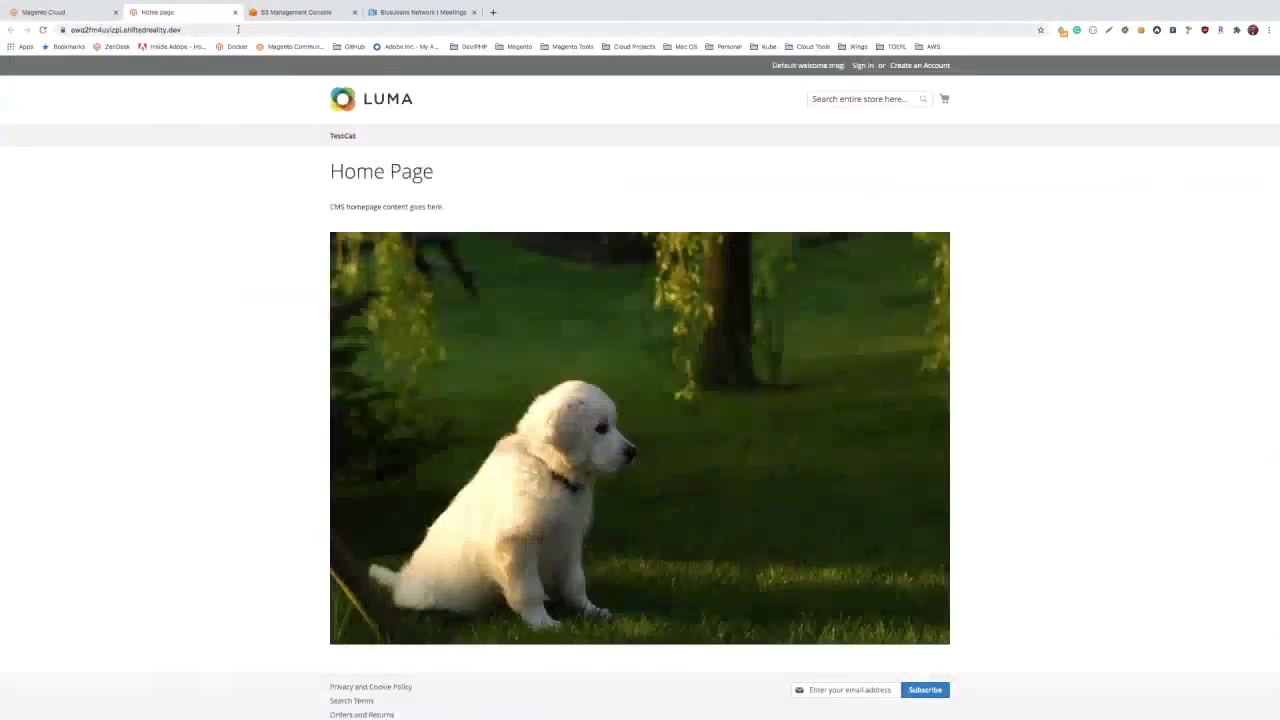
Step: Switch to the S3 console and examine the media folder in the Magento Cloud bucket
{"action": "left_click", "coordinate": [266, 12]}
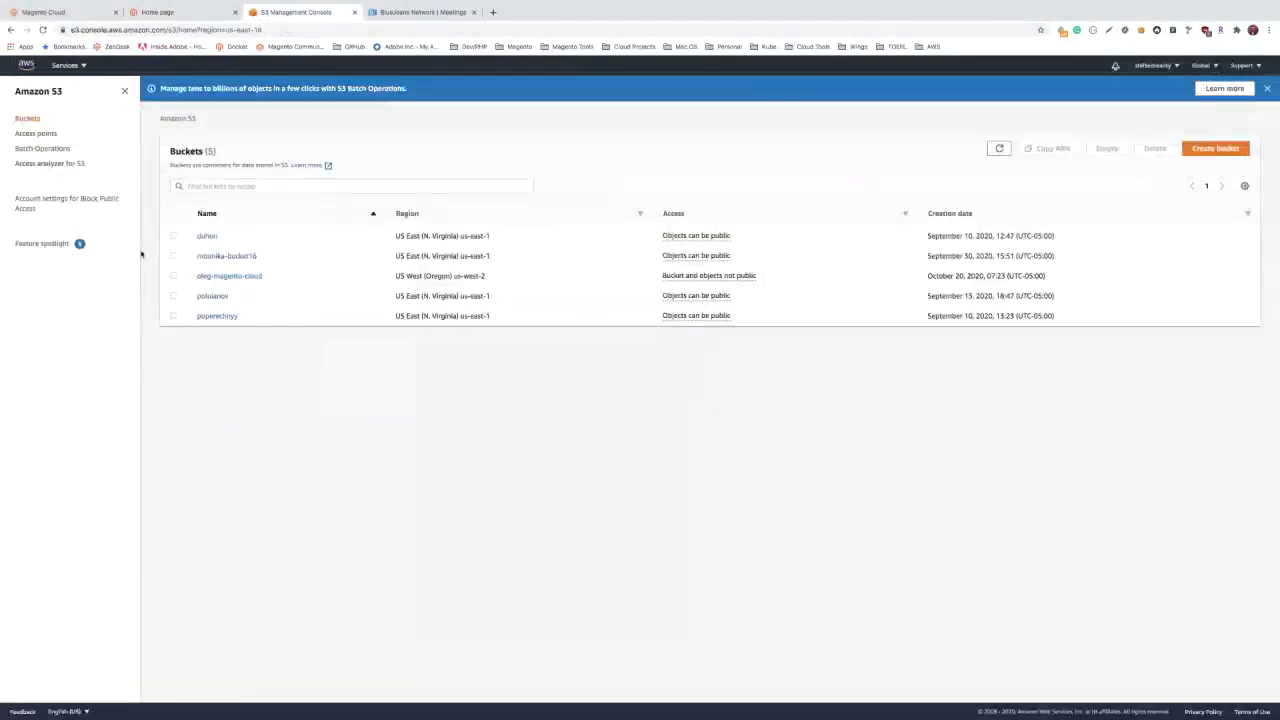
{"action": "left_click", "coordinate": [229, 275]}
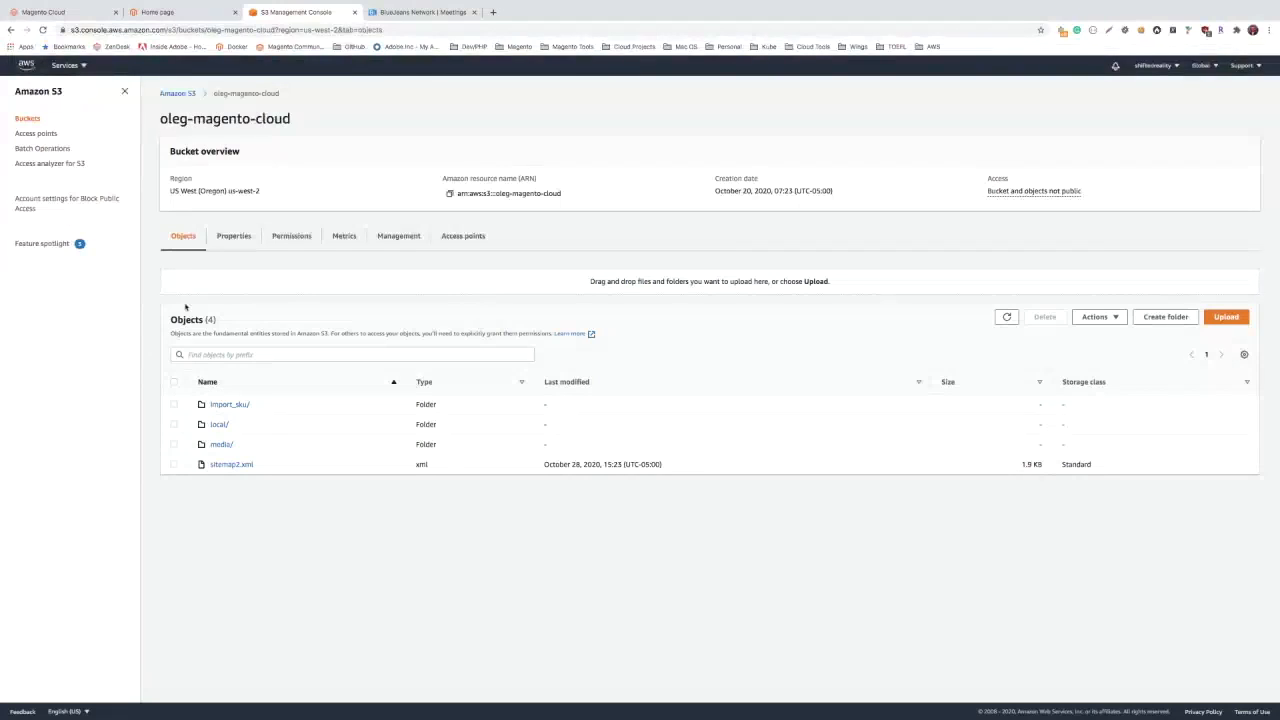
{"action": "left_click", "coordinate": [223, 444]}
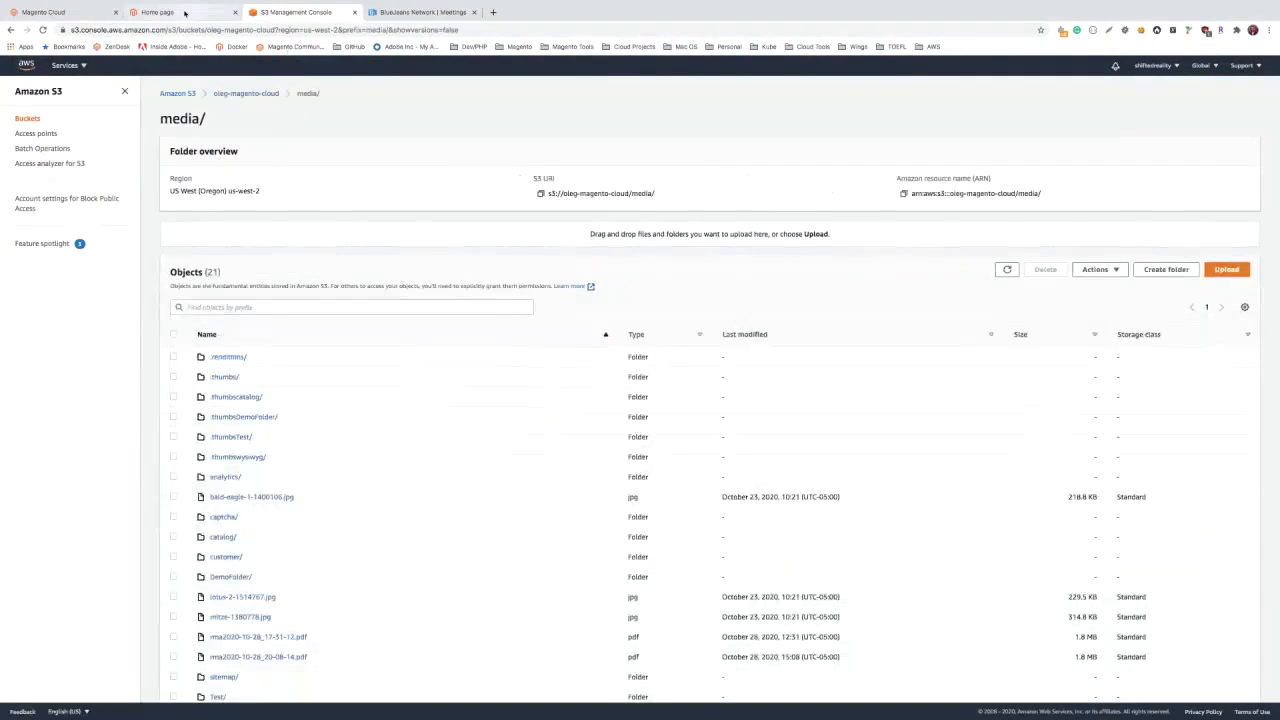
{"action": "scroll", "coordinate": [234, 129], "scroll_direction": "down", "scroll_amount": 2}
Step: Return to the storefront and load its /admin address to reach the Magento Admin dashboard
{"action": "left_click", "coordinate": [165, 12]}
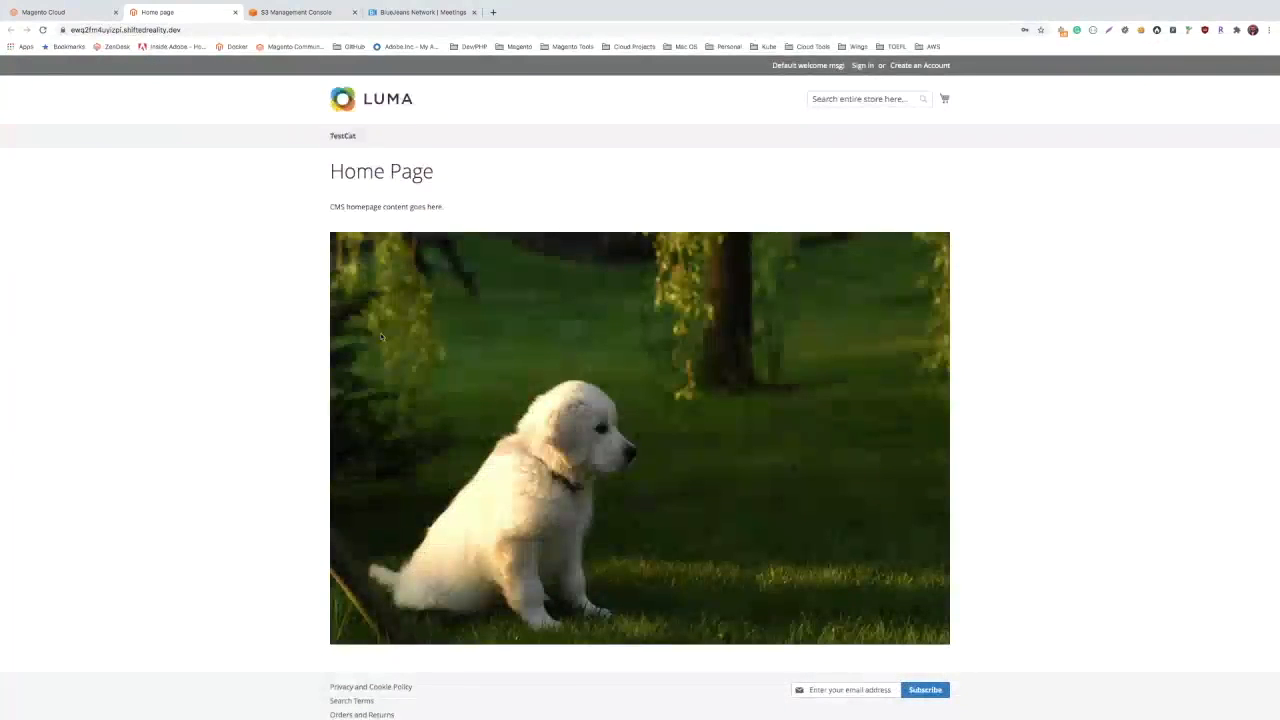
{"action": "left_click", "coordinate": [188, 30]}
{"action": "type", "text": "admin"}
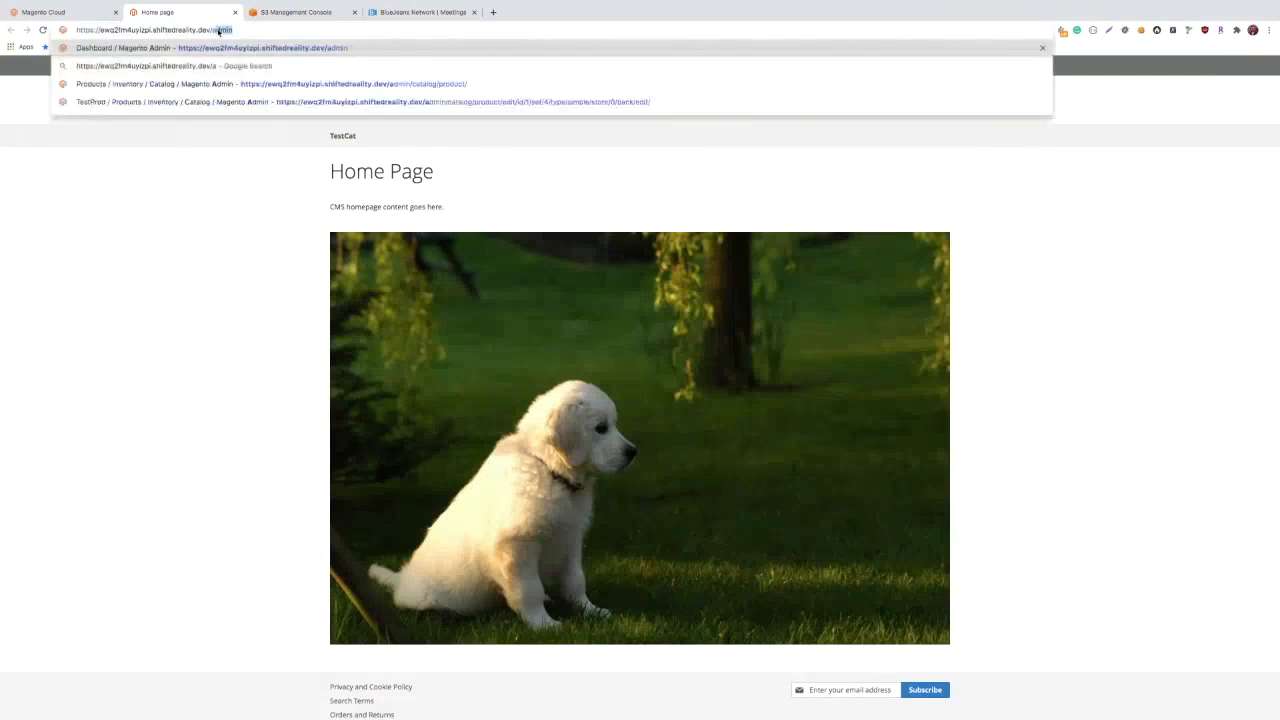
{"action": "key", "text": "Return"}
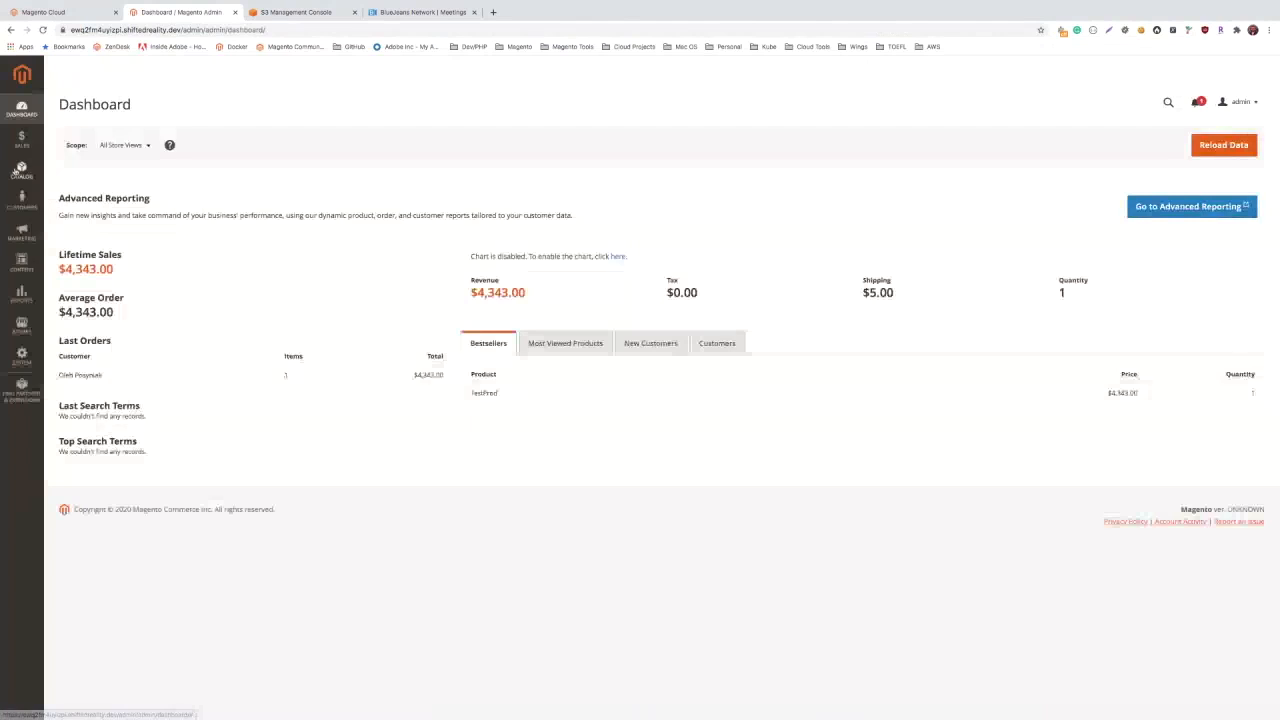
Step: Open the CMS page titled Home page for editing from the content pages list
{"action": "left_click", "coordinate": [22, 172]}
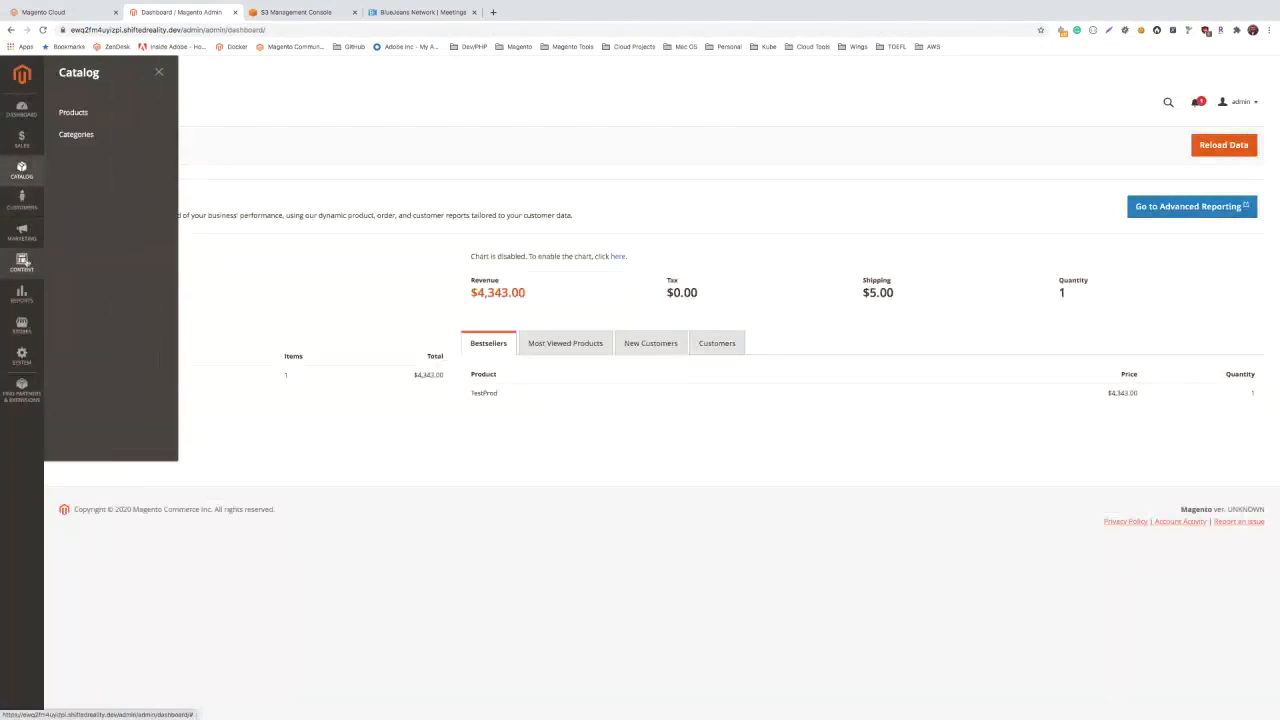
{"action": "left_click", "coordinate": [24, 262]}
{"action": "left_click", "coordinate": [88, 118]}
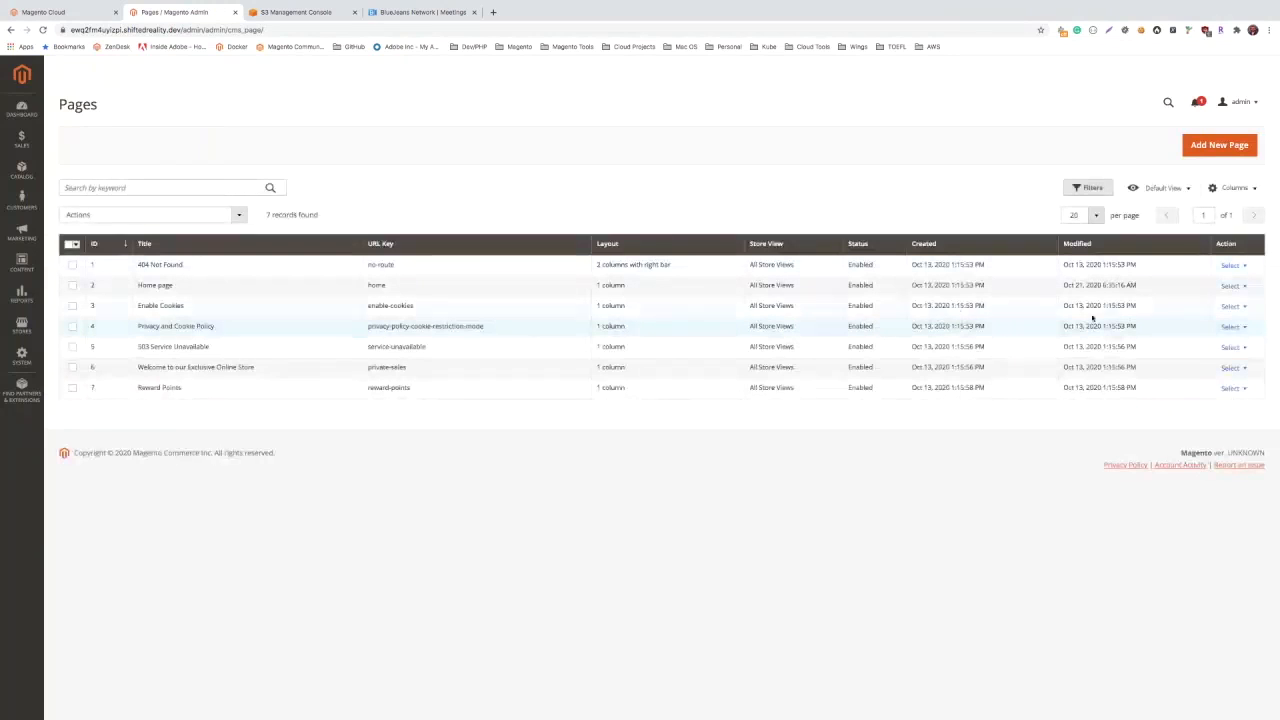
{"action": "left_click", "coordinate": [1233, 286]}
{"action": "left_click", "coordinate": [1226, 301]}
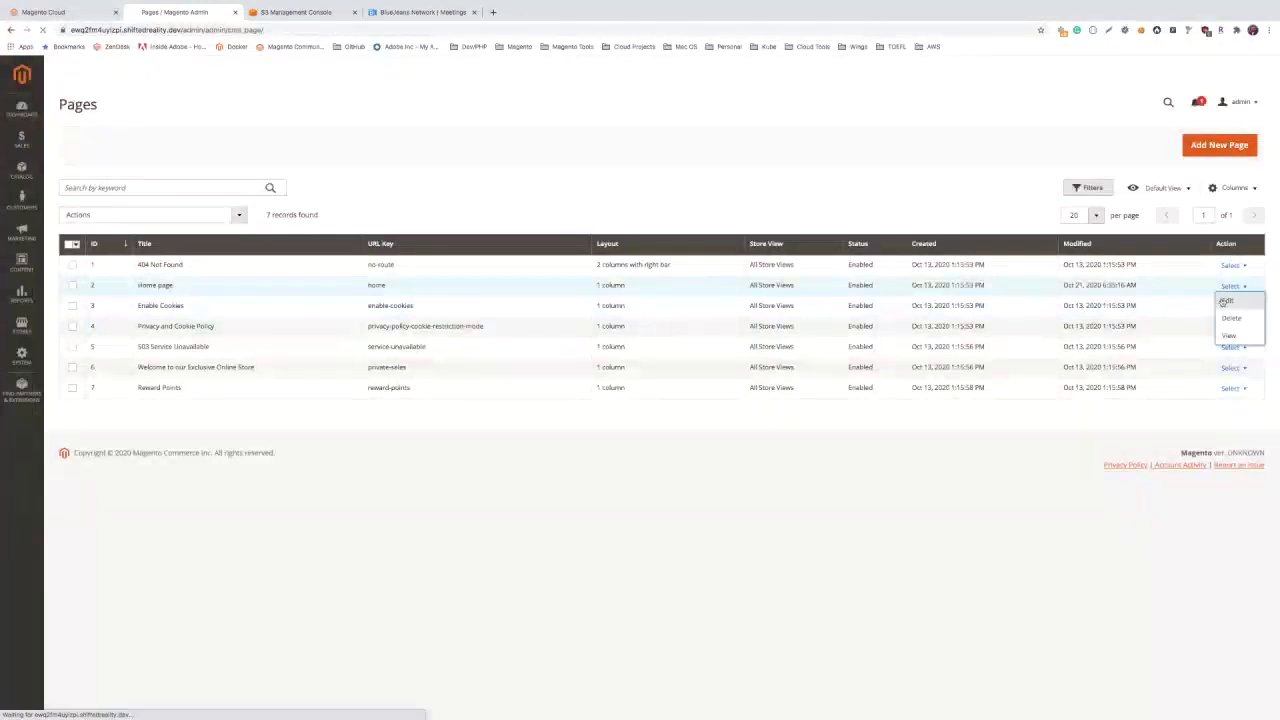
Step: Switch back to the S3 console and examine the wysiwyg folder inside the bucket's media folder
{"action": "left_click", "coordinate": [292, 13]}
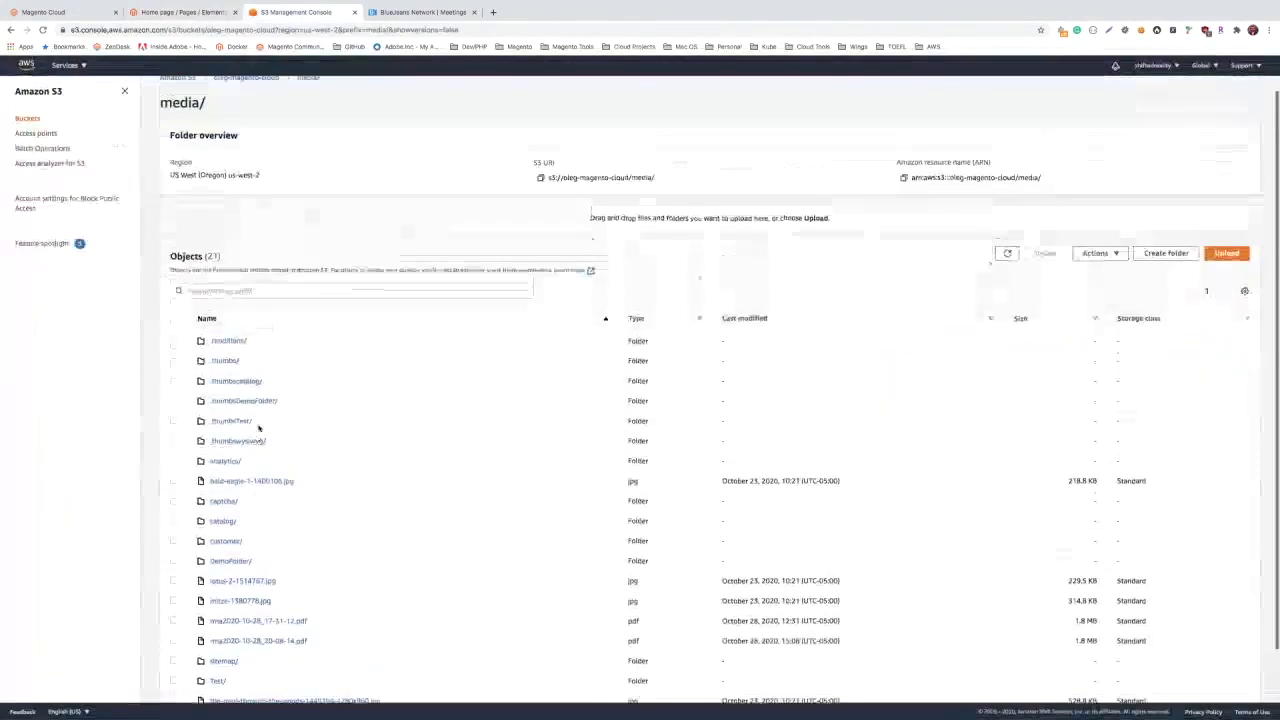
{"action": "scroll", "coordinate": [260, 427], "scroll_direction": "down", "scroll_amount": 1}
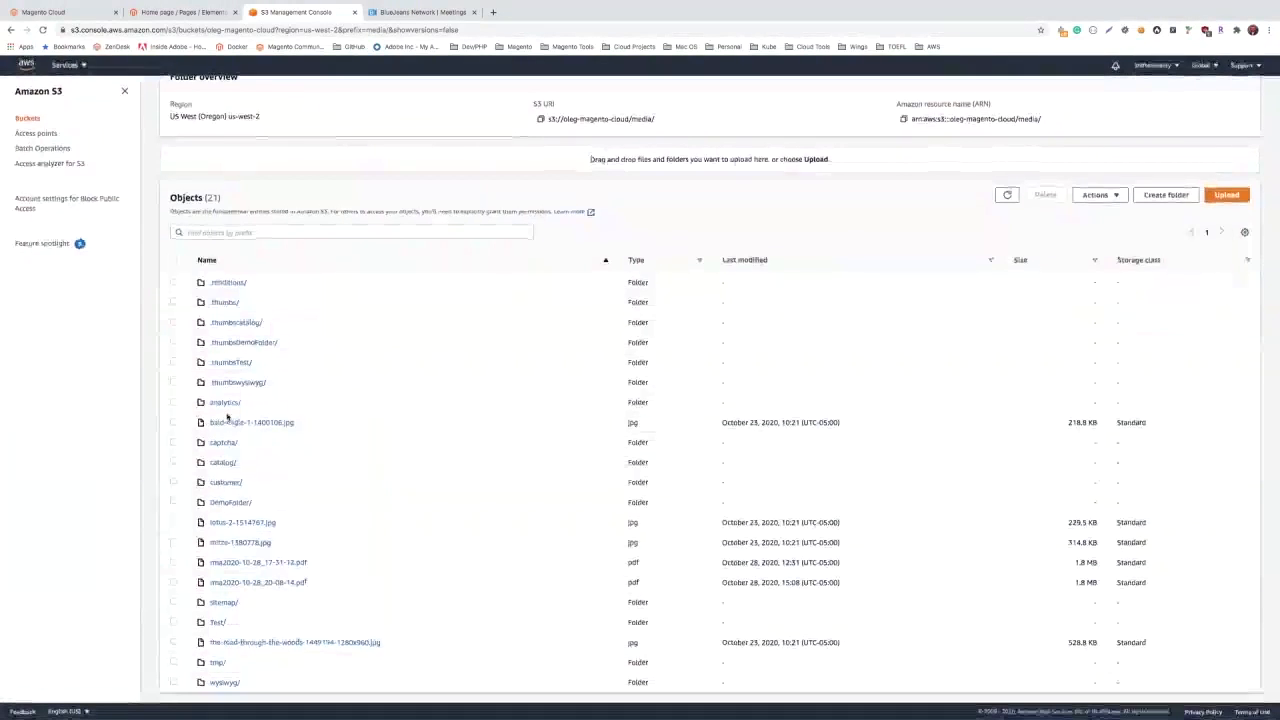
{"action": "scroll", "coordinate": [224, 499], "scroll_direction": "up", "scroll_amount": 1}
{"action": "scroll", "coordinate": [237, 449], "scroll_direction": "down", "scroll_amount": 1}
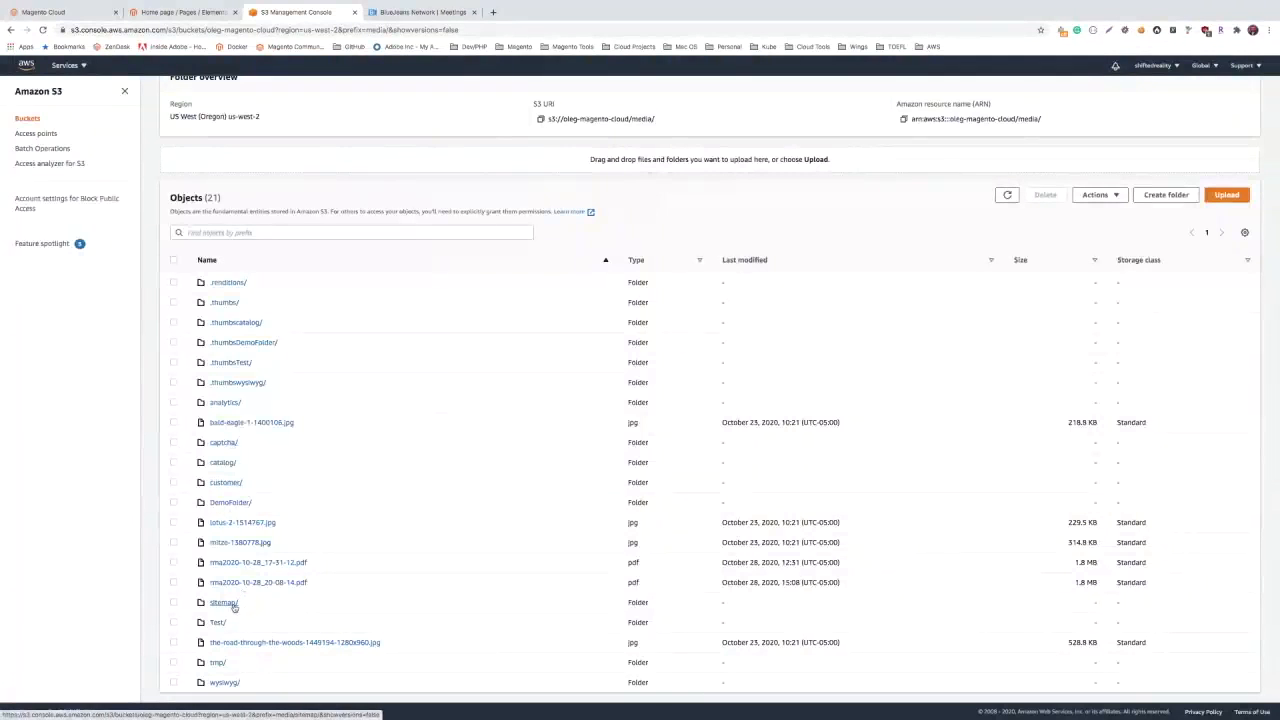
{"action": "left_click", "coordinate": [226, 683]}
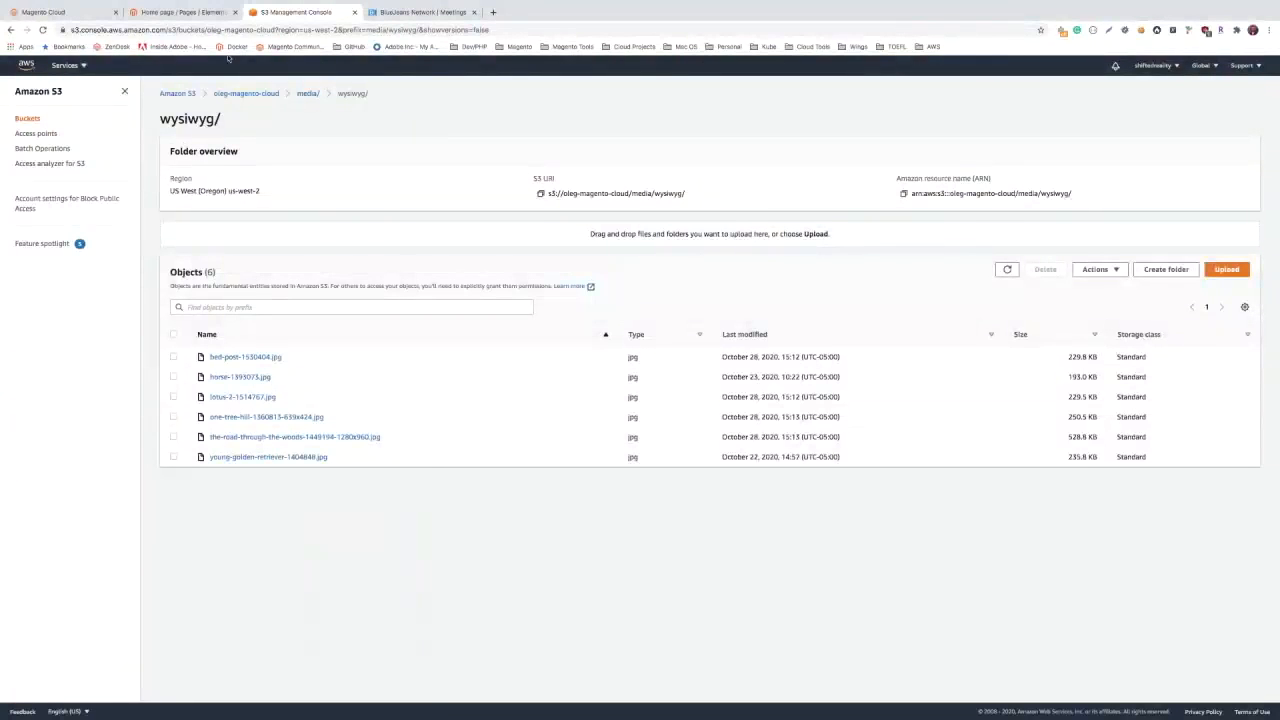
Step: Return to the Home page editor and delete the puppy image from the page content
{"action": "left_click", "coordinate": [195, 17]}
{"action": "left_click", "coordinate": [254, 368]}
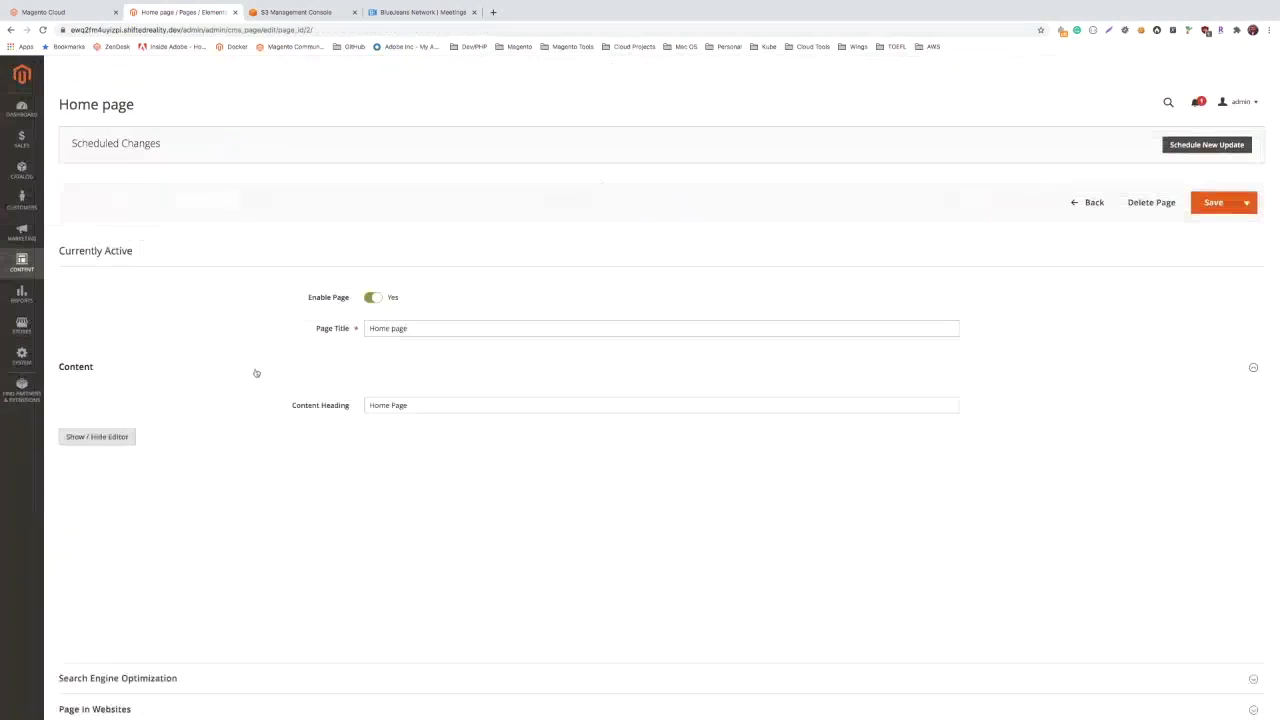
{"action": "scroll", "coordinate": [254, 371], "scroll_direction": "down", "scroll_amount": 2}
{"action": "scroll", "coordinate": [182, 432], "scroll_direction": "down", "scroll_amount": 1}
{"action": "left_click", "coordinate": [247, 452]}
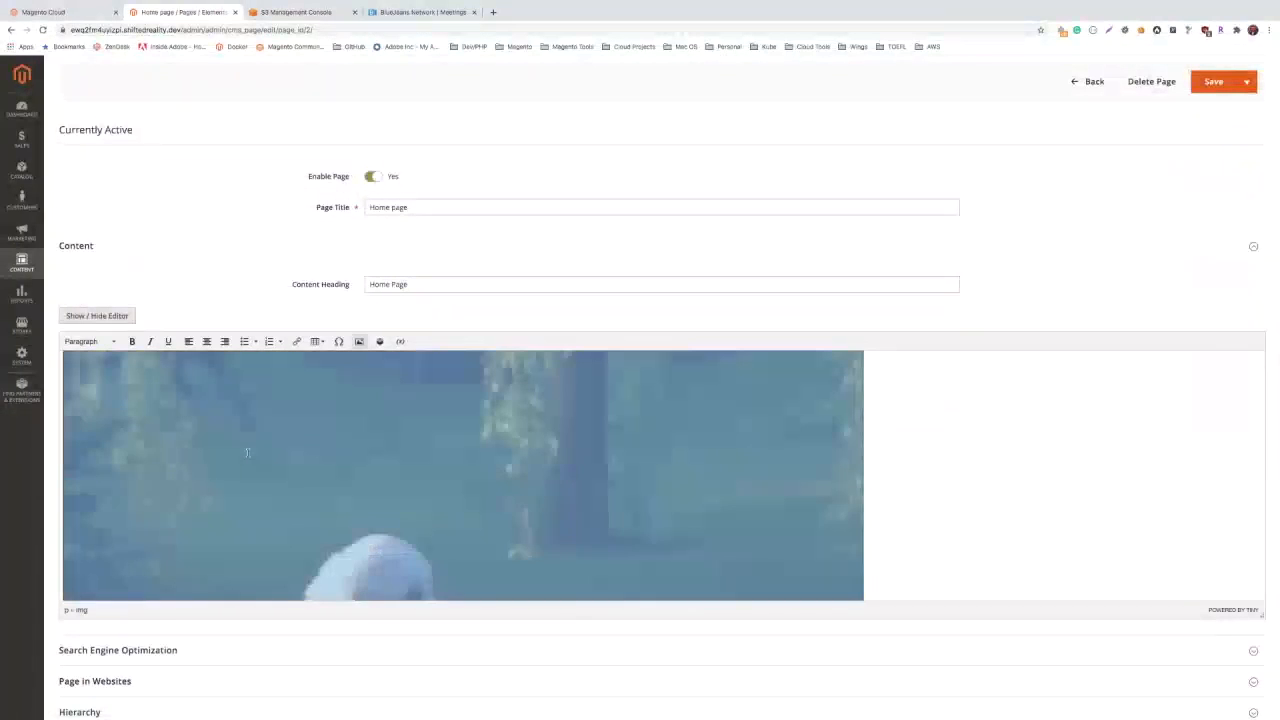
{"action": "key", "text": "Delete"}
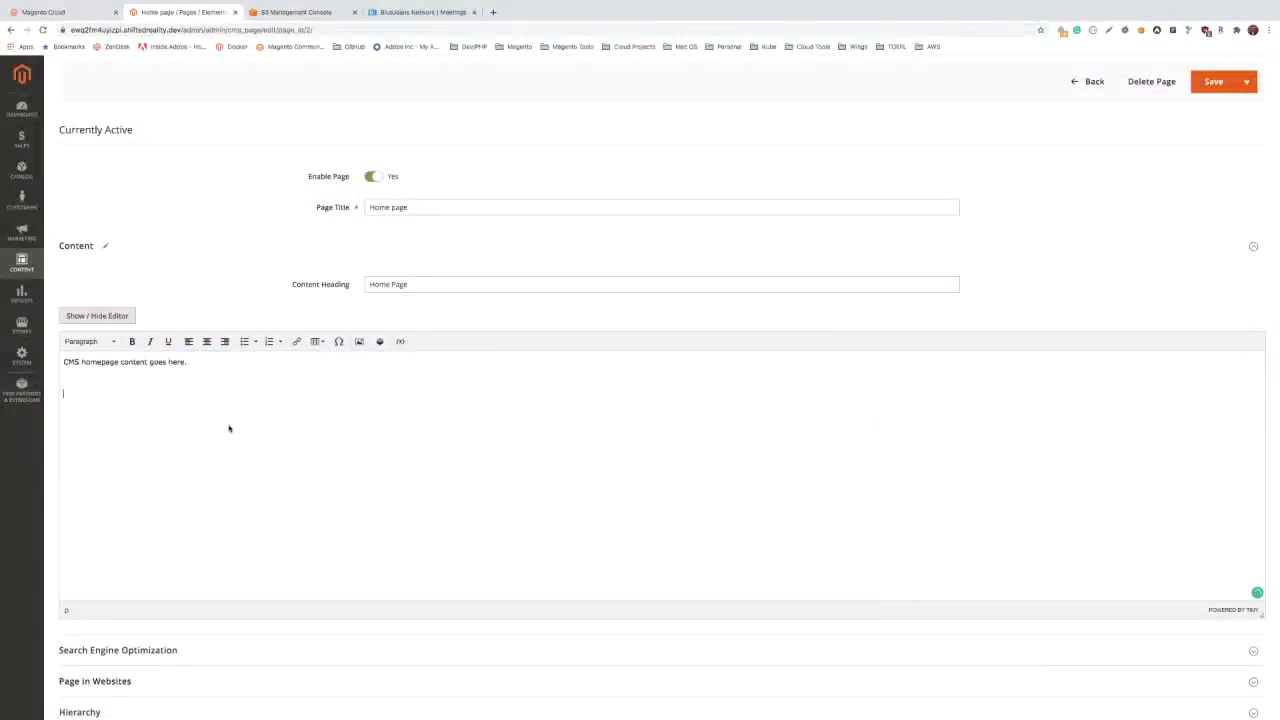
Step: Start inserting an image into the content and upload bed-post-1530404.jpg from the Images folder to the wysiwyg storage folder
{"action": "left_click", "coordinate": [359, 341]}
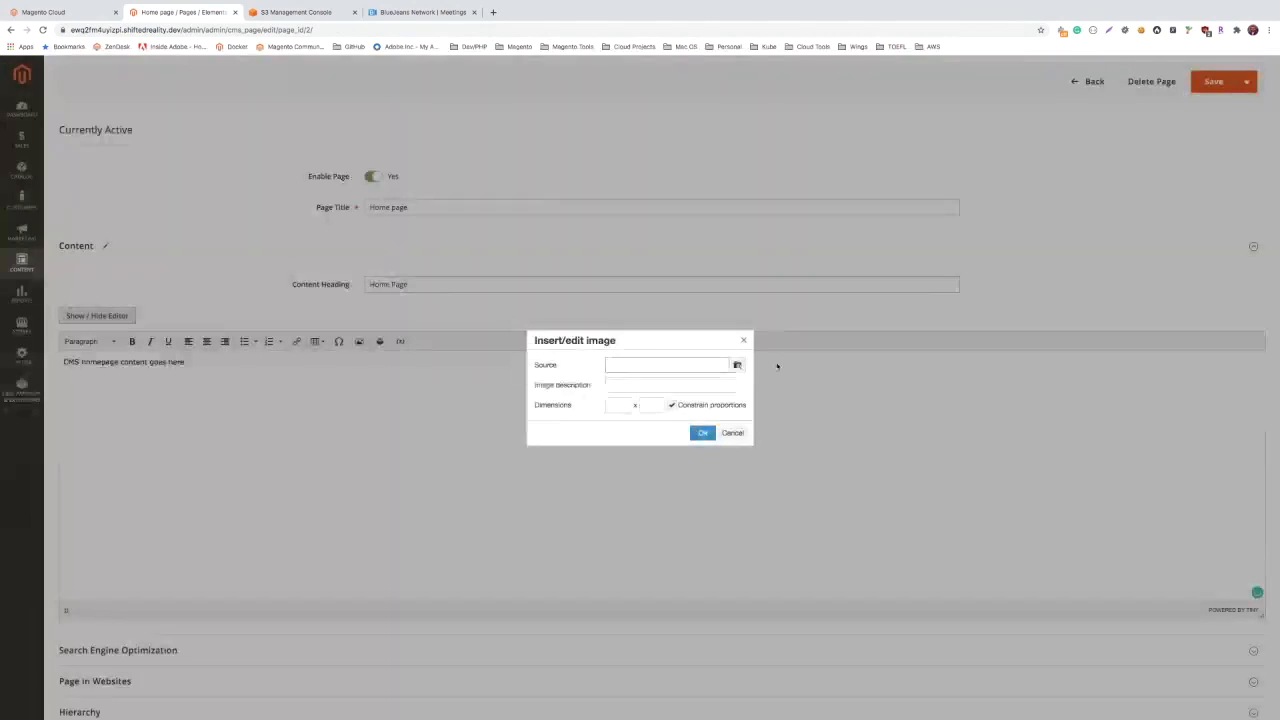
{"action": "left_click", "coordinate": [736, 366]}
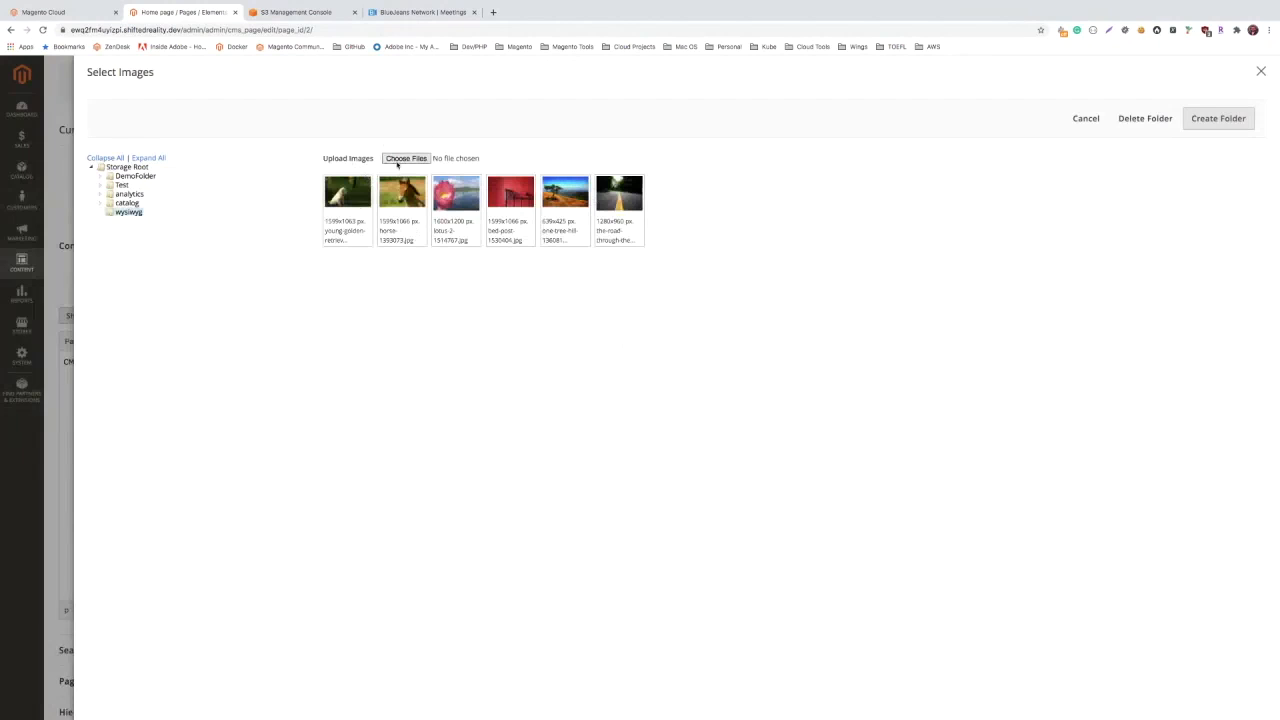
{"action": "left_click", "coordinate": [406, 160]}
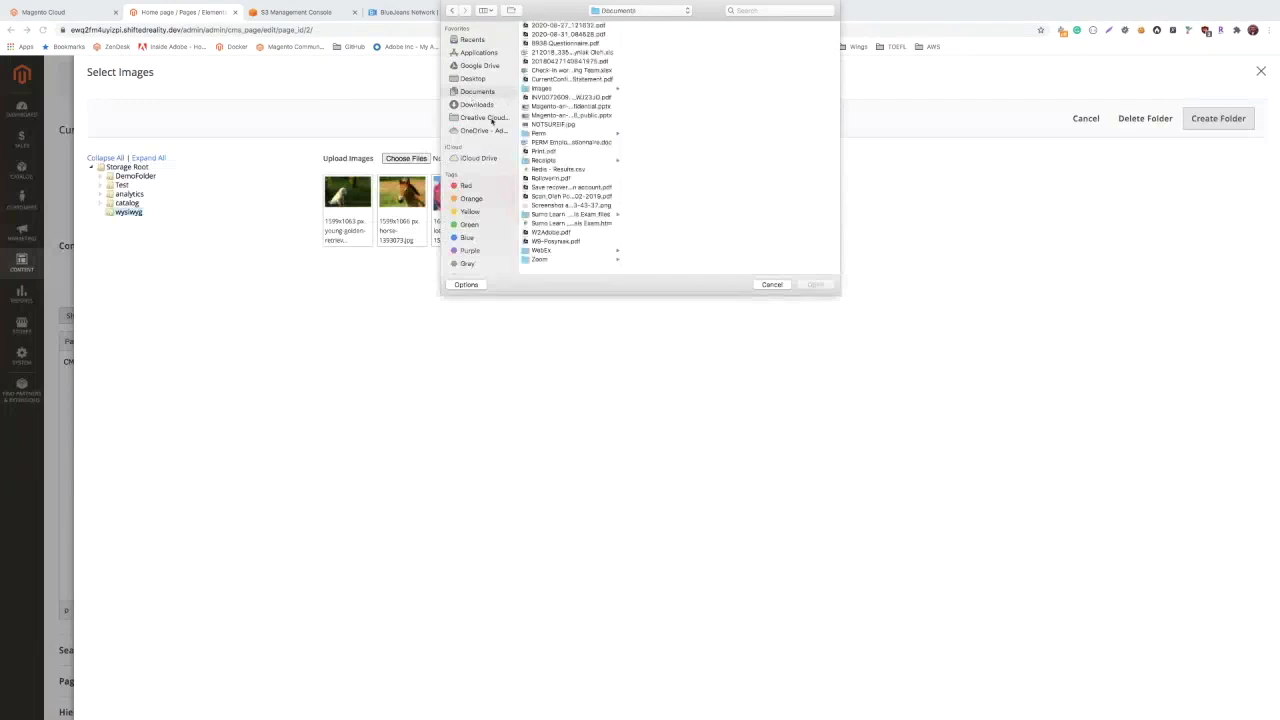
{"action": "left_click", "coordinate": [541, 88]}
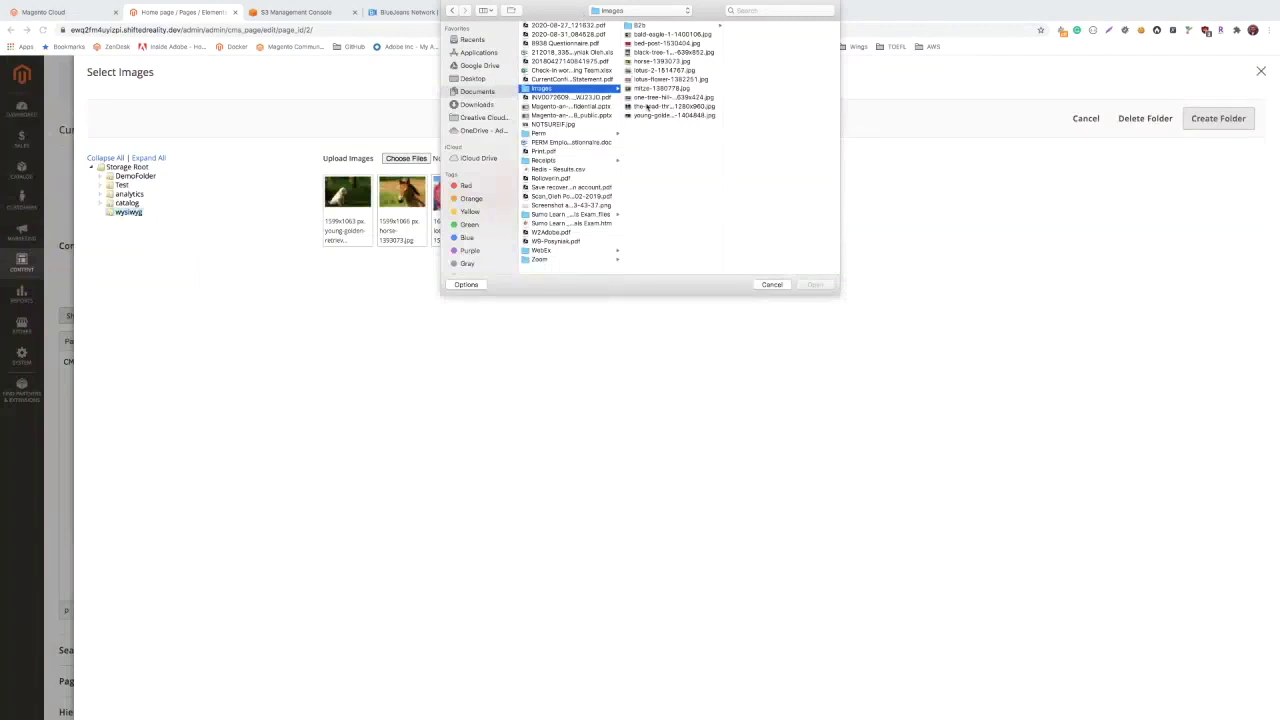
{"action": "left_click", "coordinate": [645, 43]}
{"action": "left_click", "coordinate": [815, 284]}
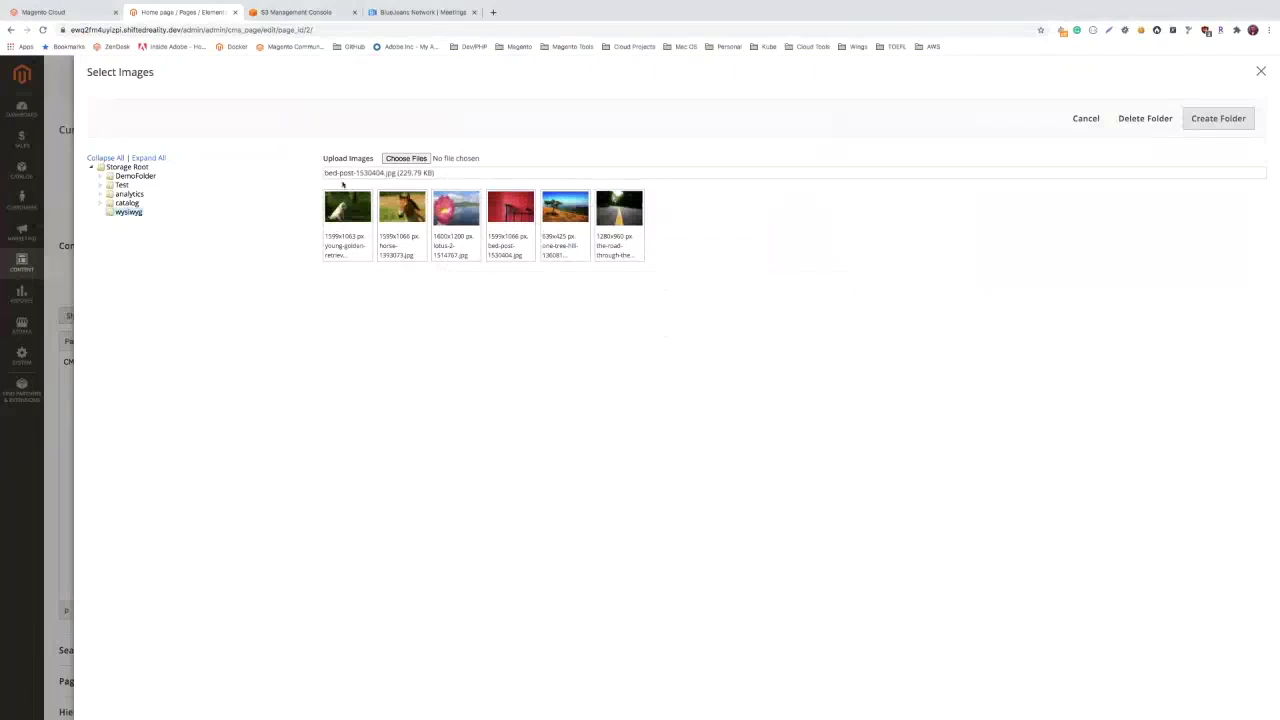
Step: Upload mitze-1380778.jpg to the wysiwyg folder and insert it into the page content with a width of 100
{"action": "left_click", "coordinate": [406, 159]}
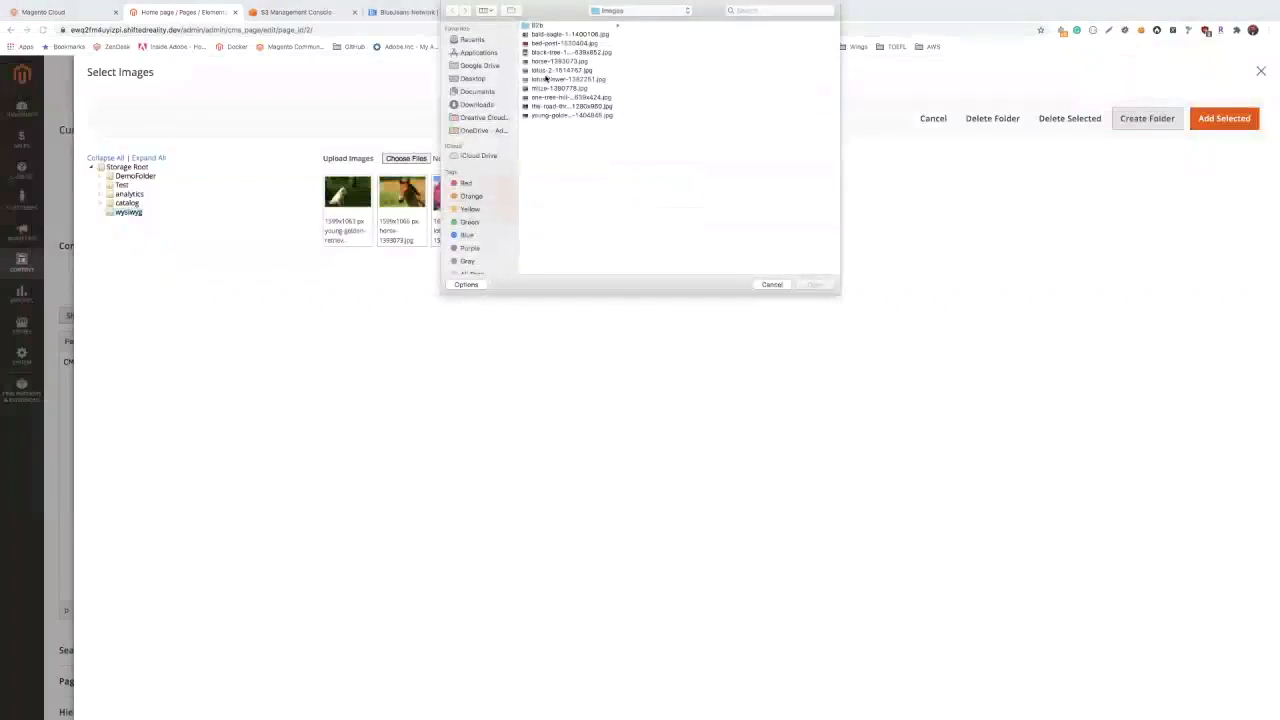
{"action": "double_click", "coordinate": [541, 90]}
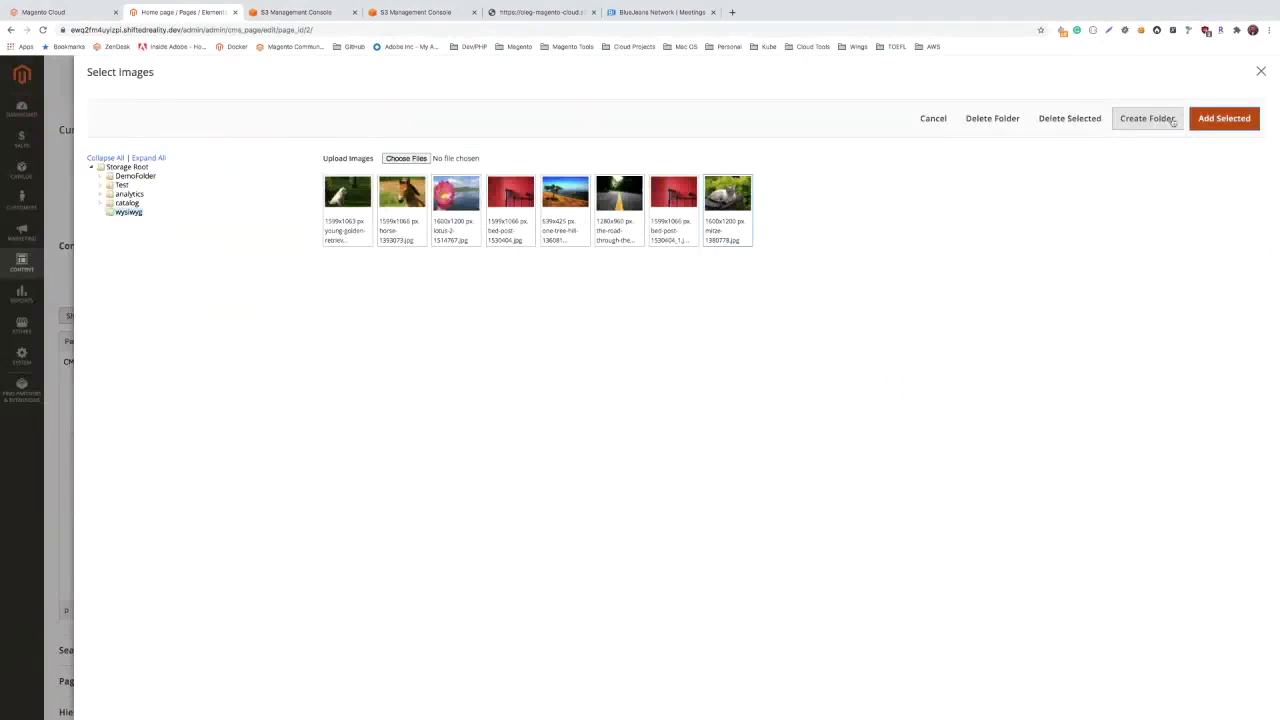
{"action": "left_click", "coordinate": [1226, 119]}
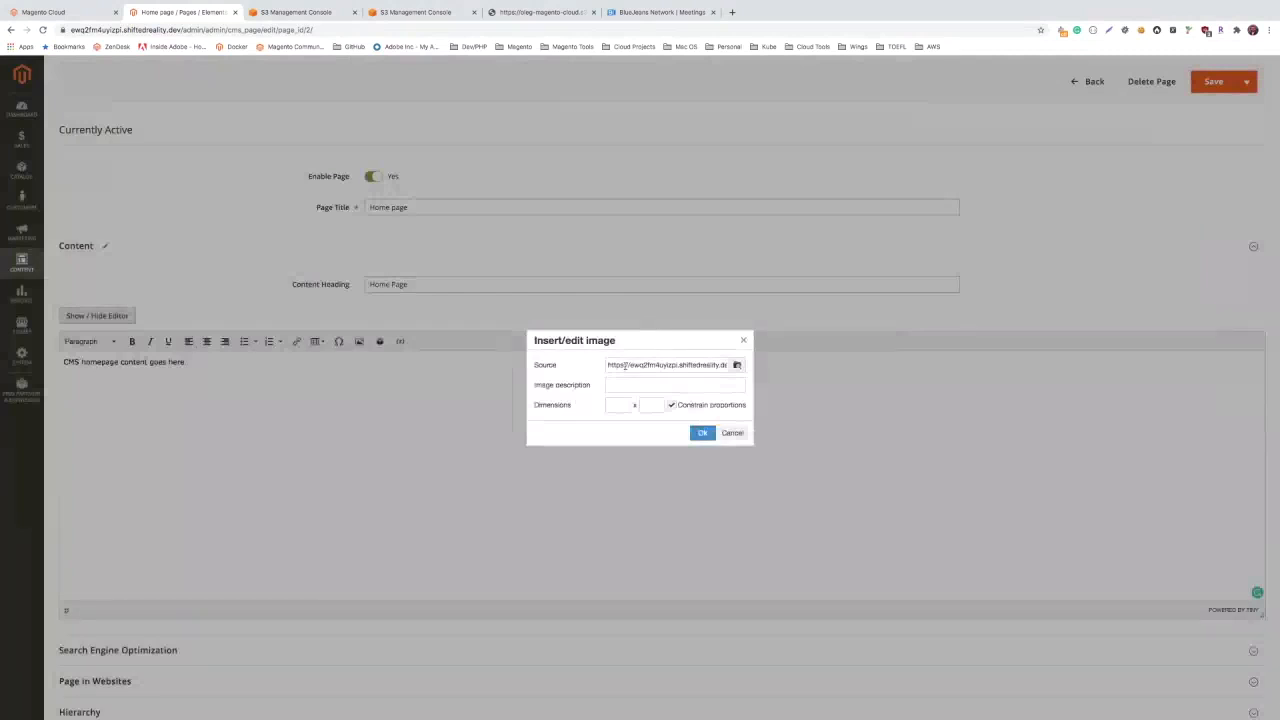
{"action": "left_click", "coordinate": [619, 400]}
{"action": "left_click", "coordinate": [691, 432]}
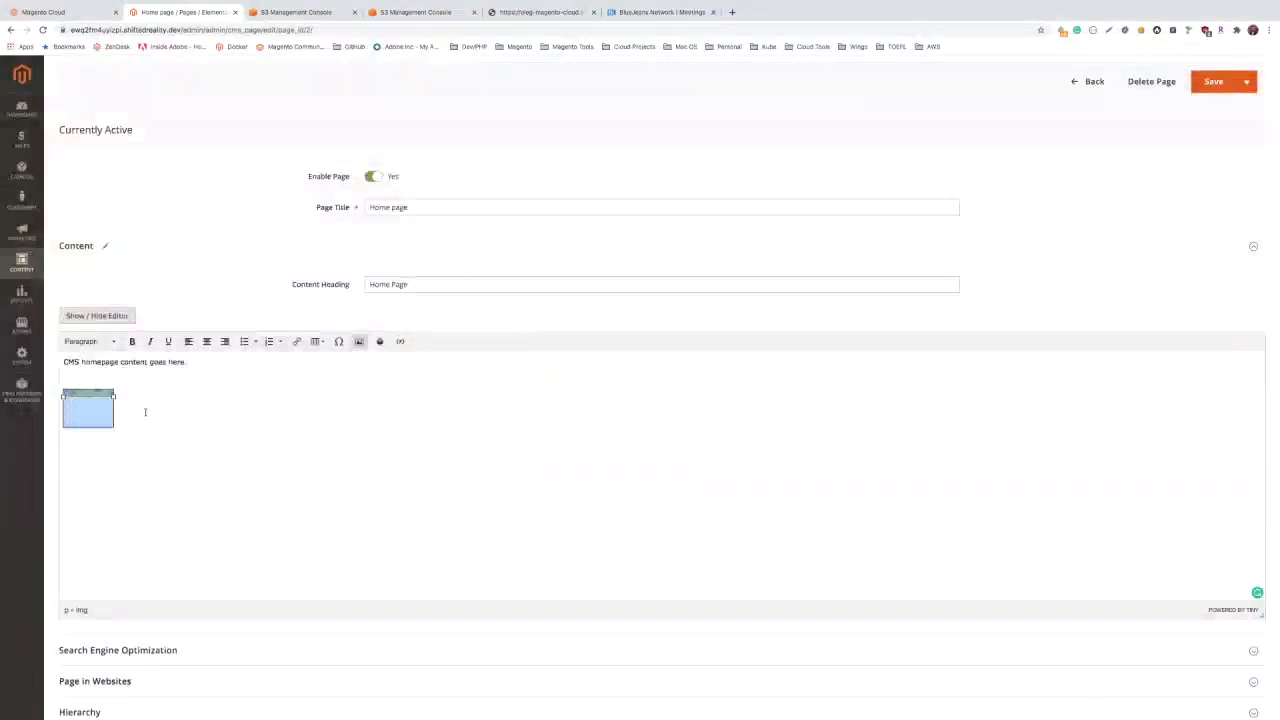
Step: Set the inserted cat image's width to 300 and save the Home page
{"action": "left_click", "coordinate": [86, 398]}
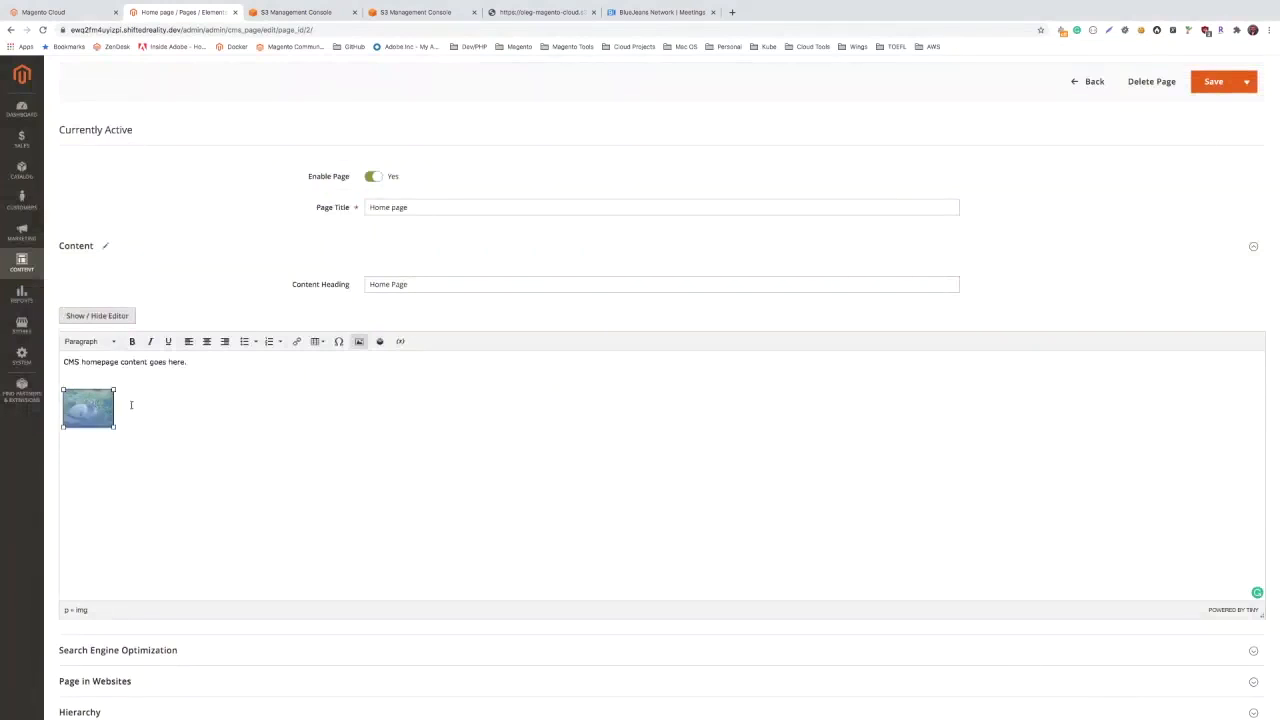
{"action": "left_click", "coordinate": [359, 341]}
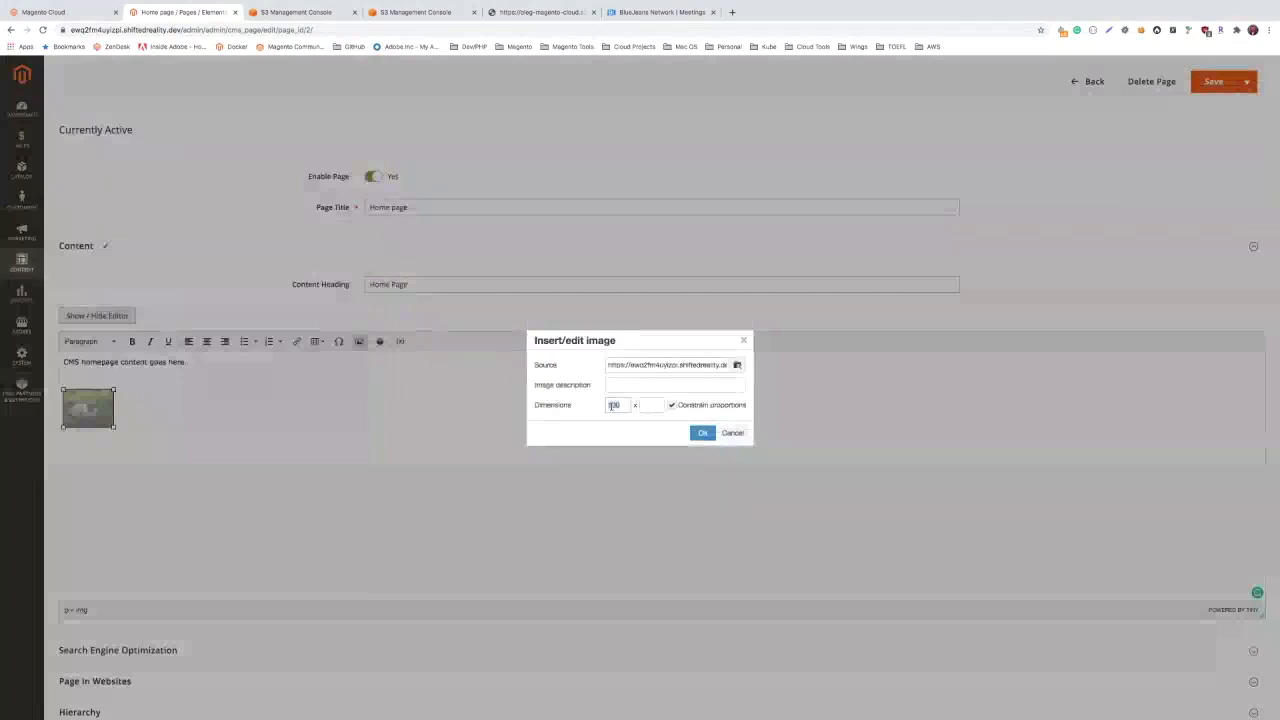
{"action": "type", "text": "30"}
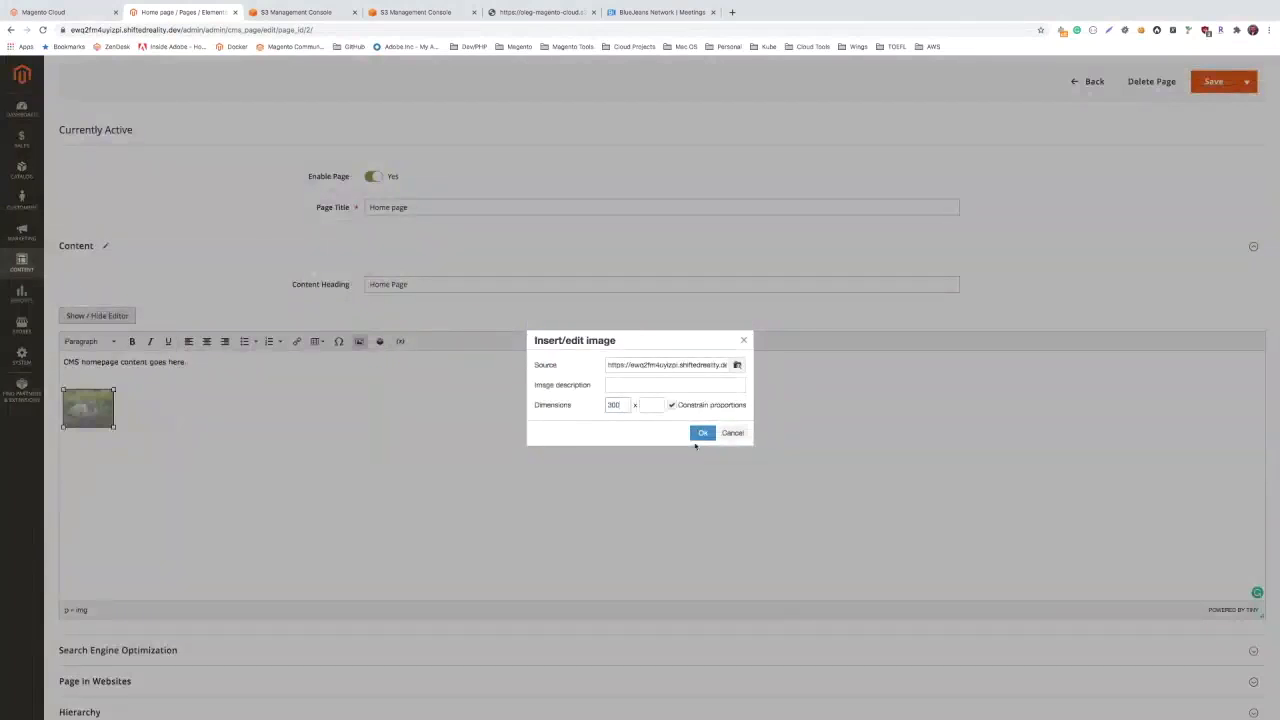
{"action": "left_click", "coordinate": [701, 433]}
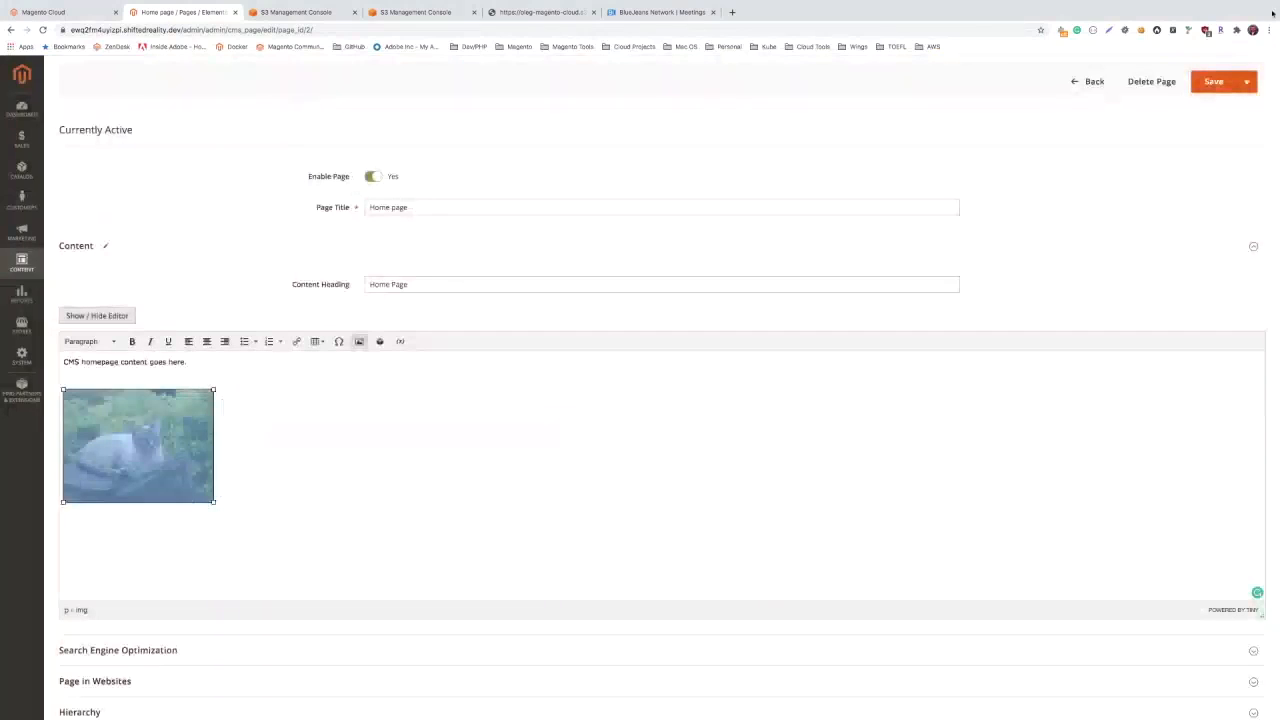
{"action": "left_click", "coordinate": [1213, 85]}
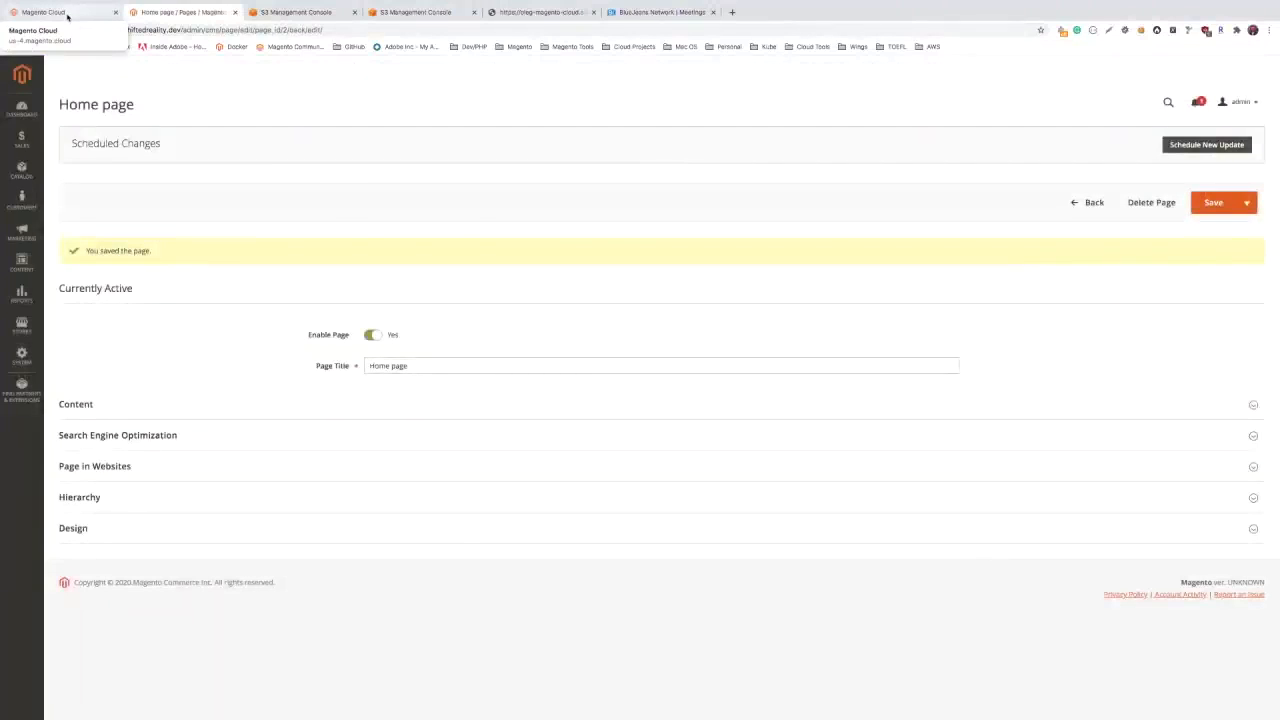
Step: Open the storefront's Customer View in a new tab to check the saved Home Page
{"action": "left_click", "coordinate": [67, 12]}
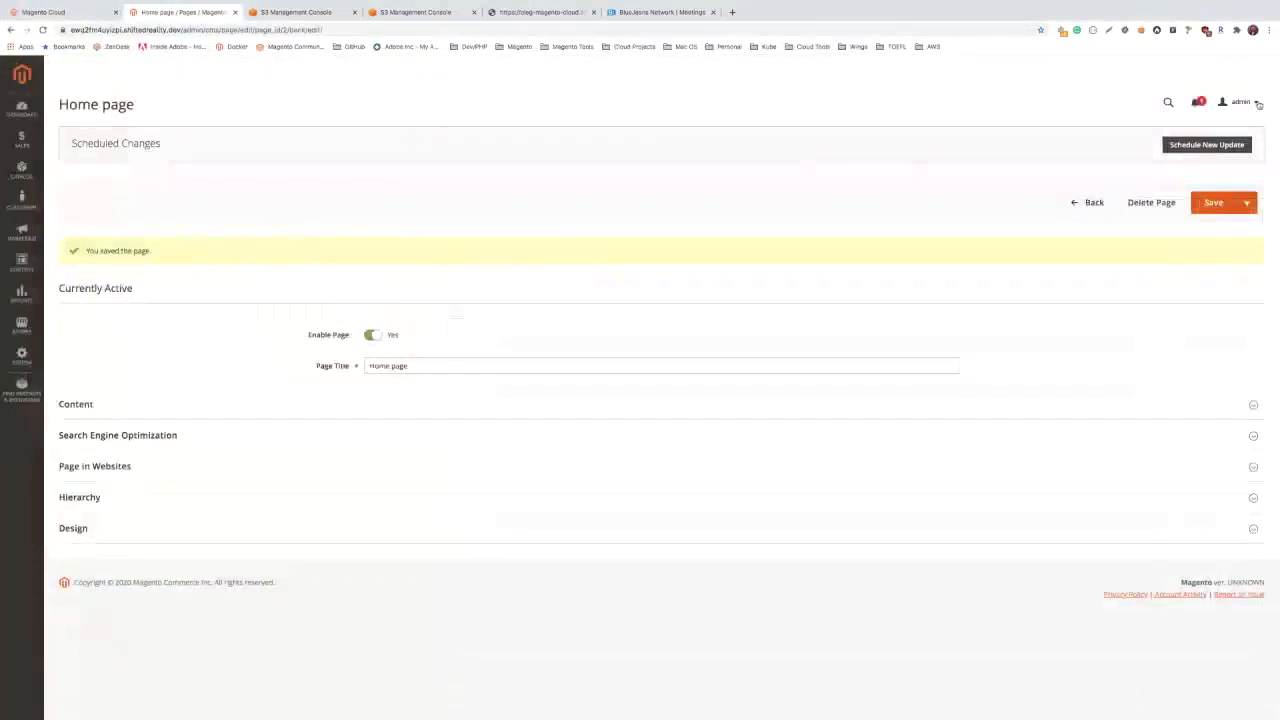
{"action": "left_click", "coordinate": [1250, 102]}
{"action": "right_click", "coordinate": [1196, 137]}
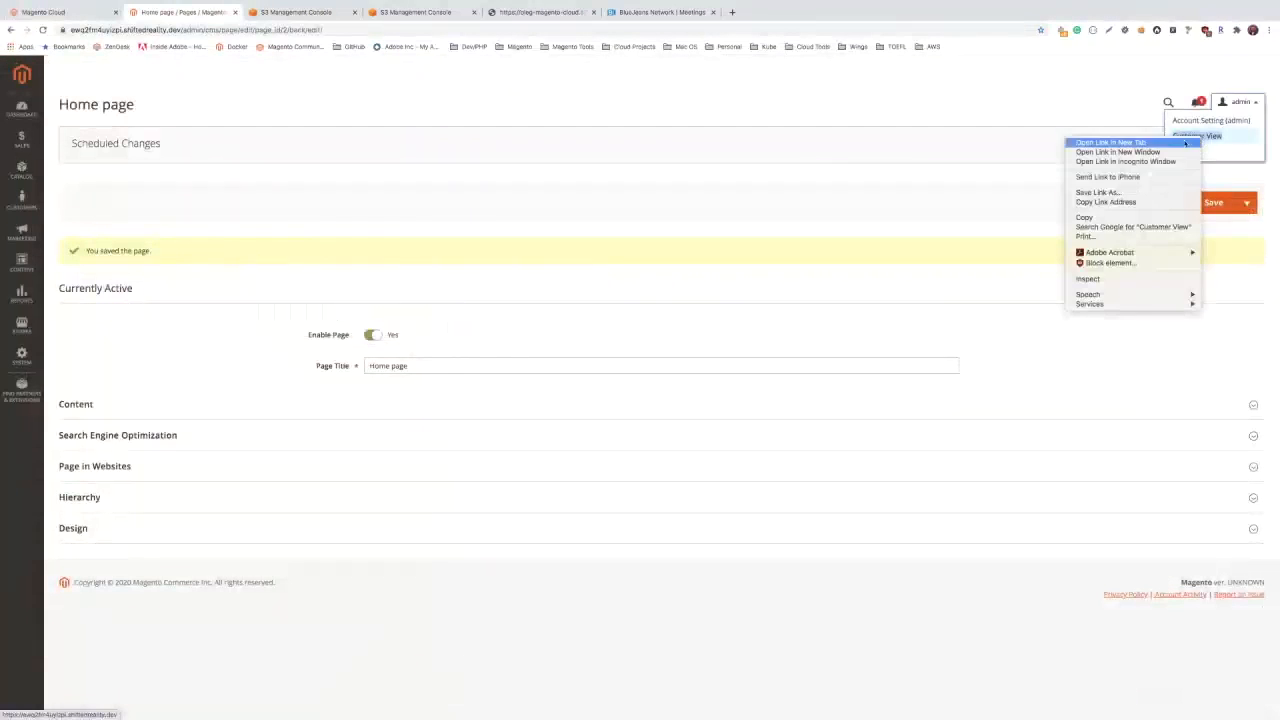
{"action": "left_click", "coordinate": [1185, 143]}
{"action": "left_click", "coordinate": [314, 12]}
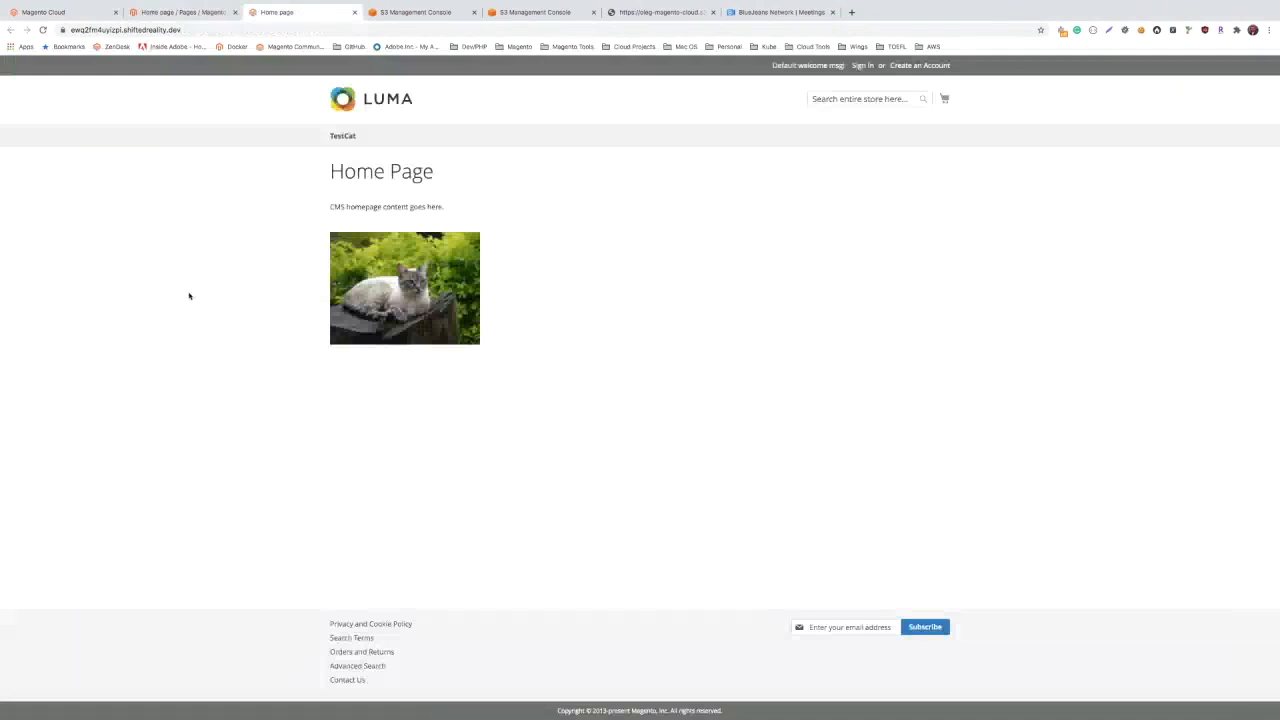
Step: Open the storefront's cat image in its own tab and highlight the domain in its URL
{"action": "right_click", "coordinate": [359, 310]}
{"action": "left_click", "coordinate": [395, 316]}
{"action": "left_click", "coordinate": [392, 14]}
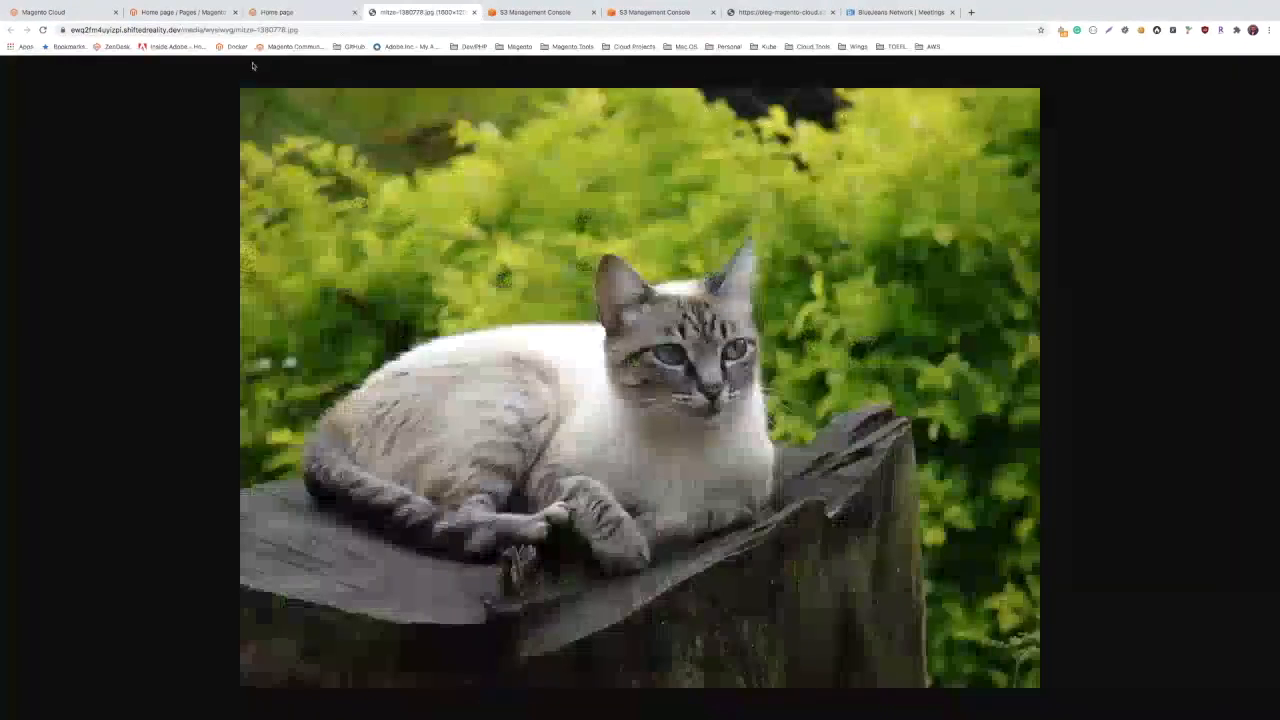
{"action": "left_click_drag", "start_coordinate": [182, 31], "coordinate": [66, 31]}
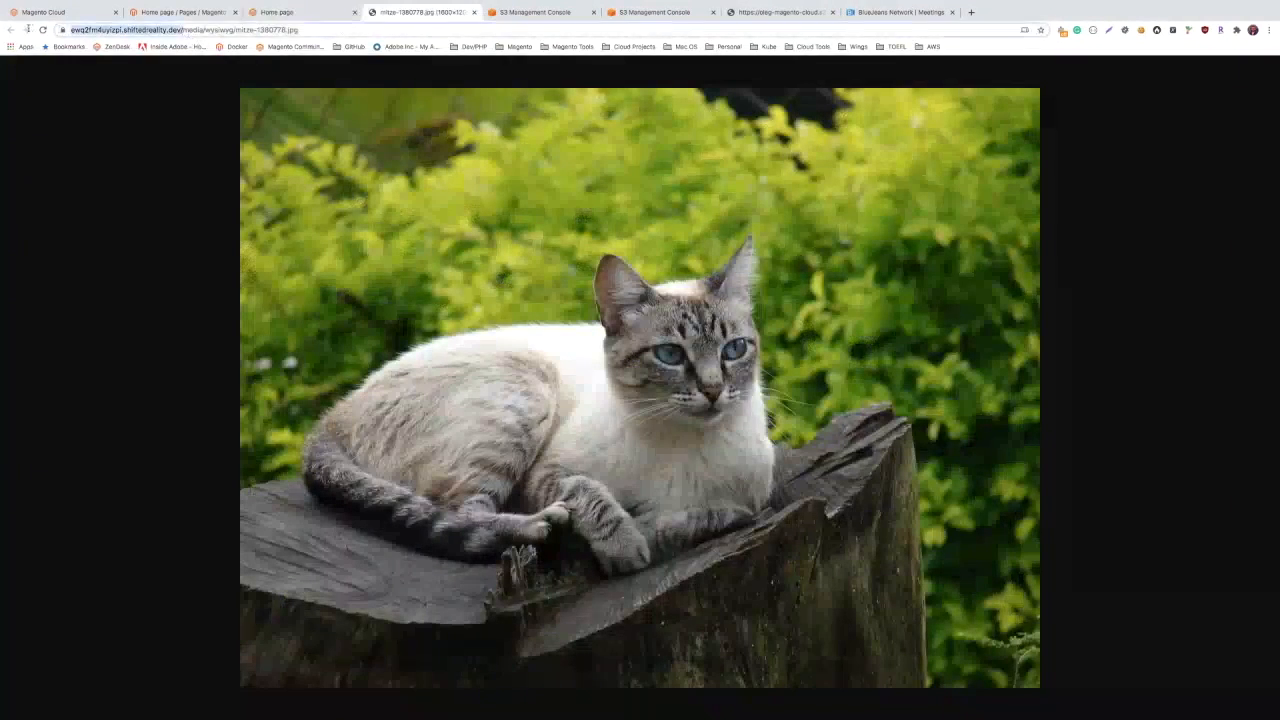
Step: Highlight the cat image's full URL, highlight its media/wysiwyg/mitze-1380778.jpg path, and return to the storefront Home Page
{"action": "left_click", "coordinate": [195, 31]}
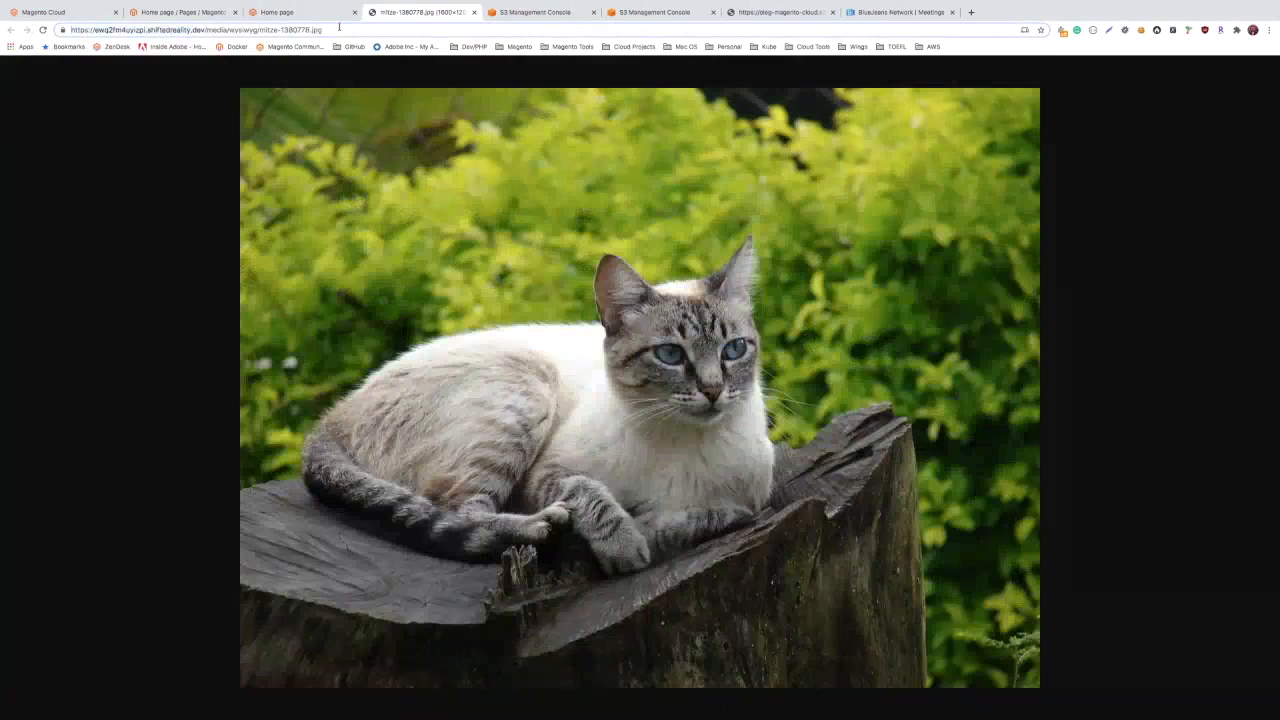
{"action": "left_click_drag", "start_coordinate": [339, 29], "coordinate": [51, 30]}
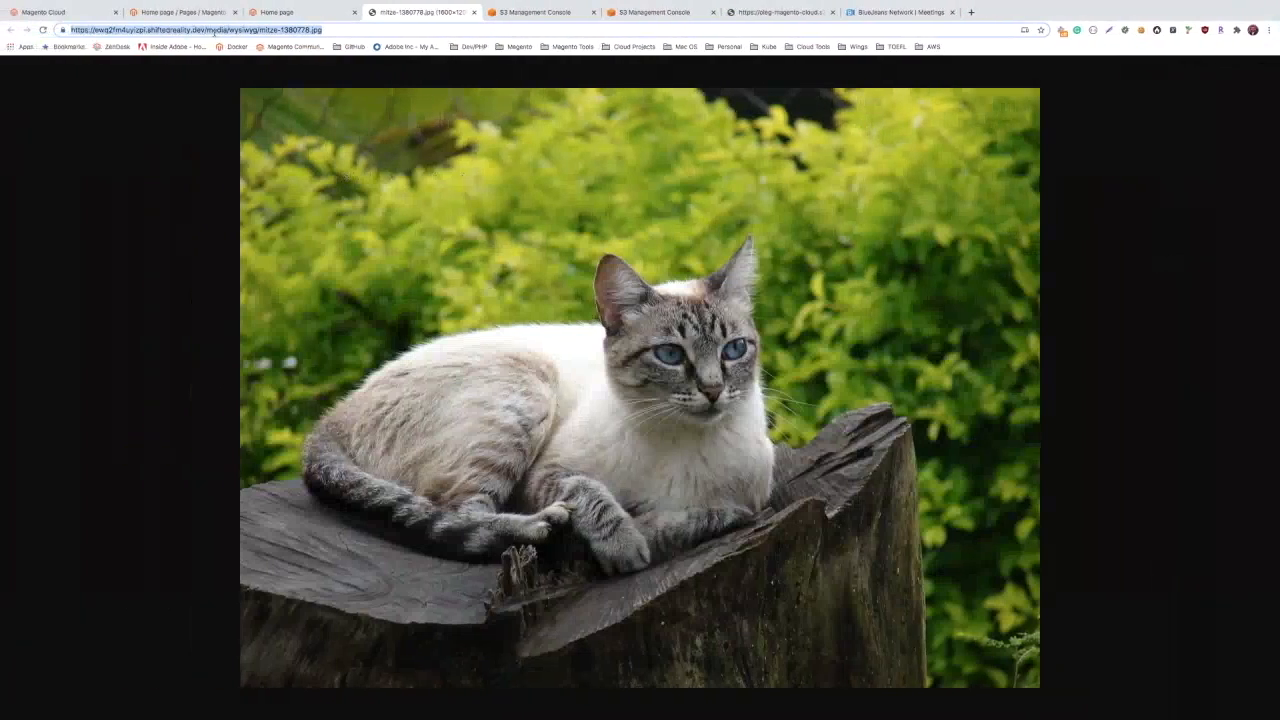
{"action": "left_click_drag", "start_coordinate": [206, 30], "coordinate": [345, 34]}
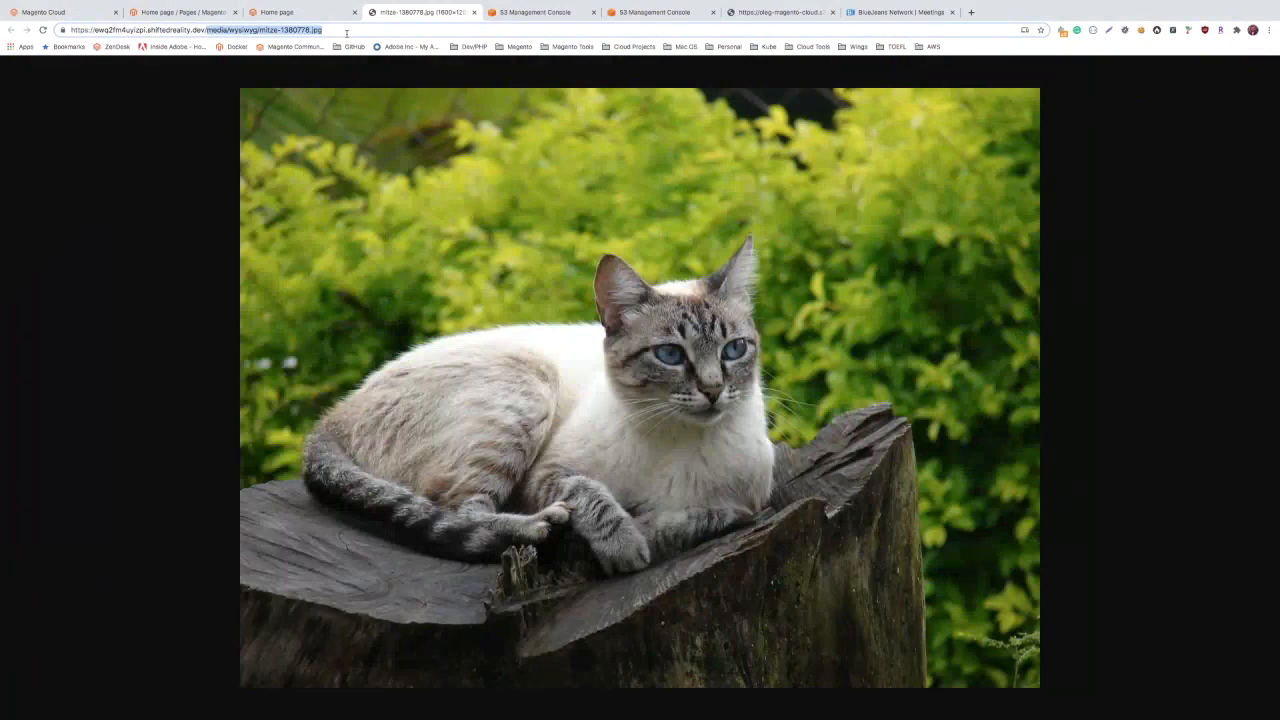
{"action": "left_click", "coordinate": [314, 11]}
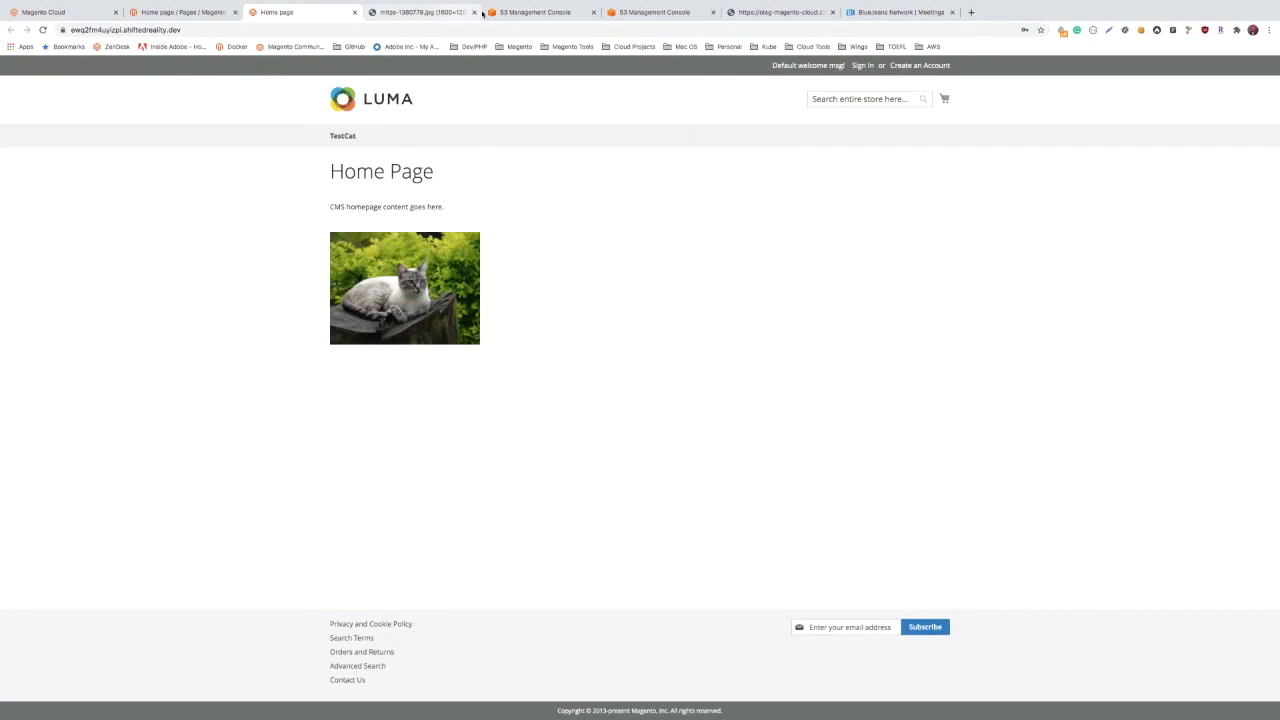
Step: Open the Web settings in the admin's store configuration and expand Base URLs to examine its fields
{"action": "left_click", "coordinate": [190, 12]}
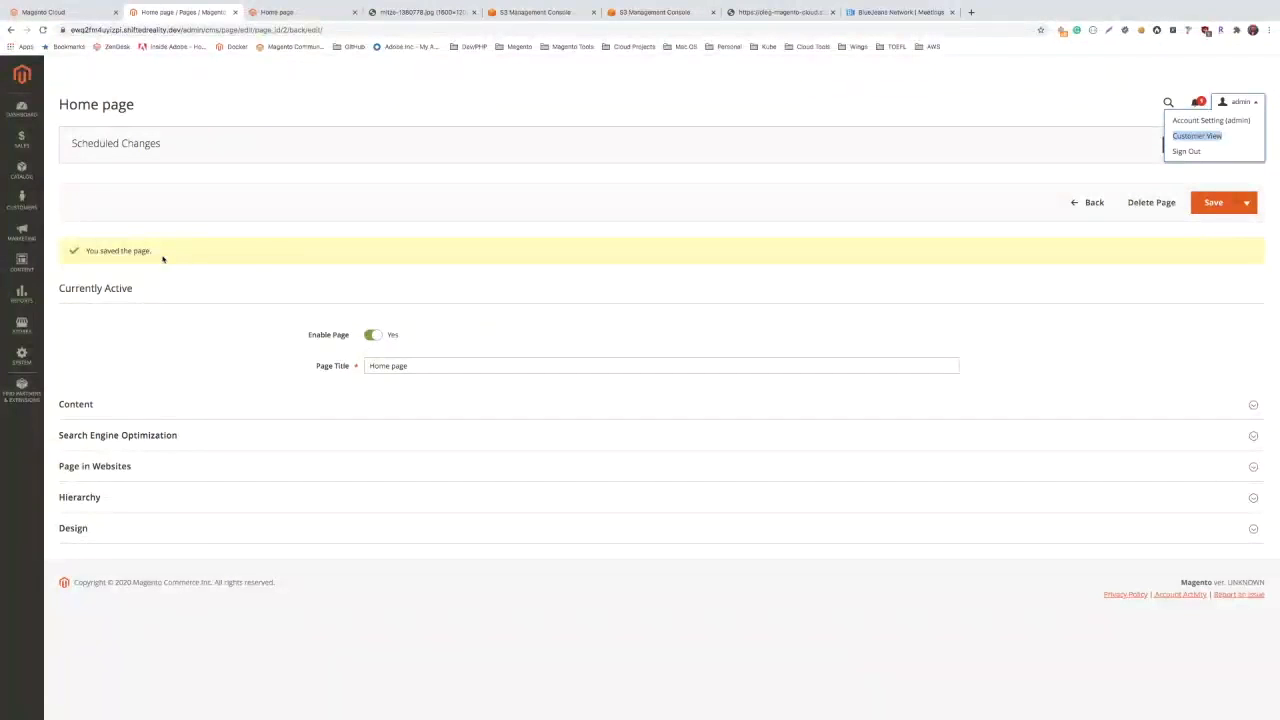
{"action": "left_click", "coordinate": [16, 334]}
{"action": "left_click", "coordinate": [112, 163]}
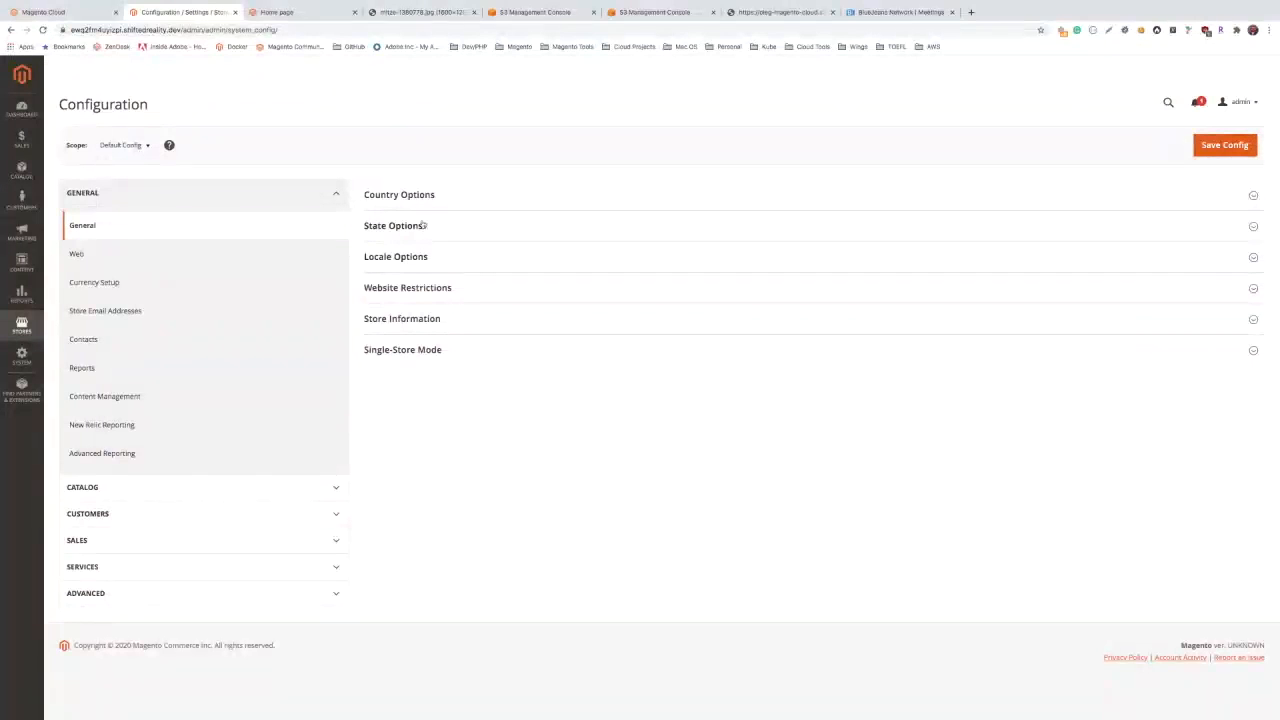
{"action": "left_click", "coordinate": [255, 254]}
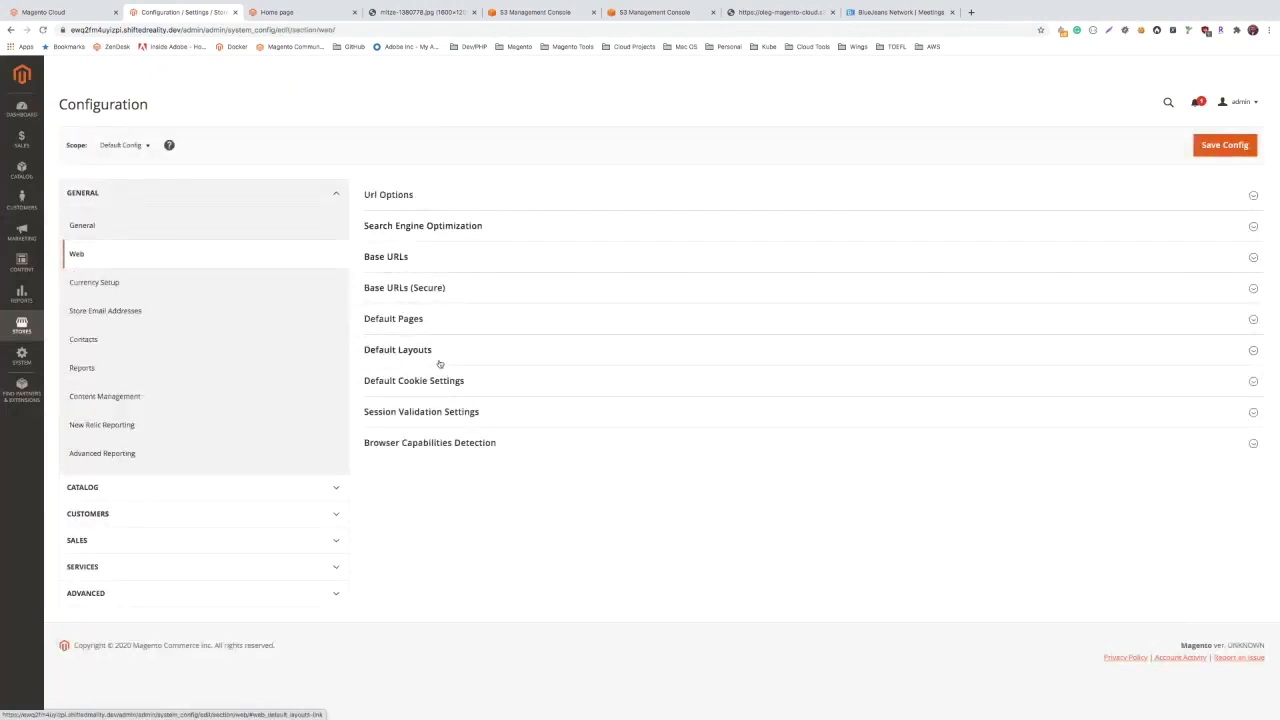
{"action": "left_click", "coordinate": [400, 255]}
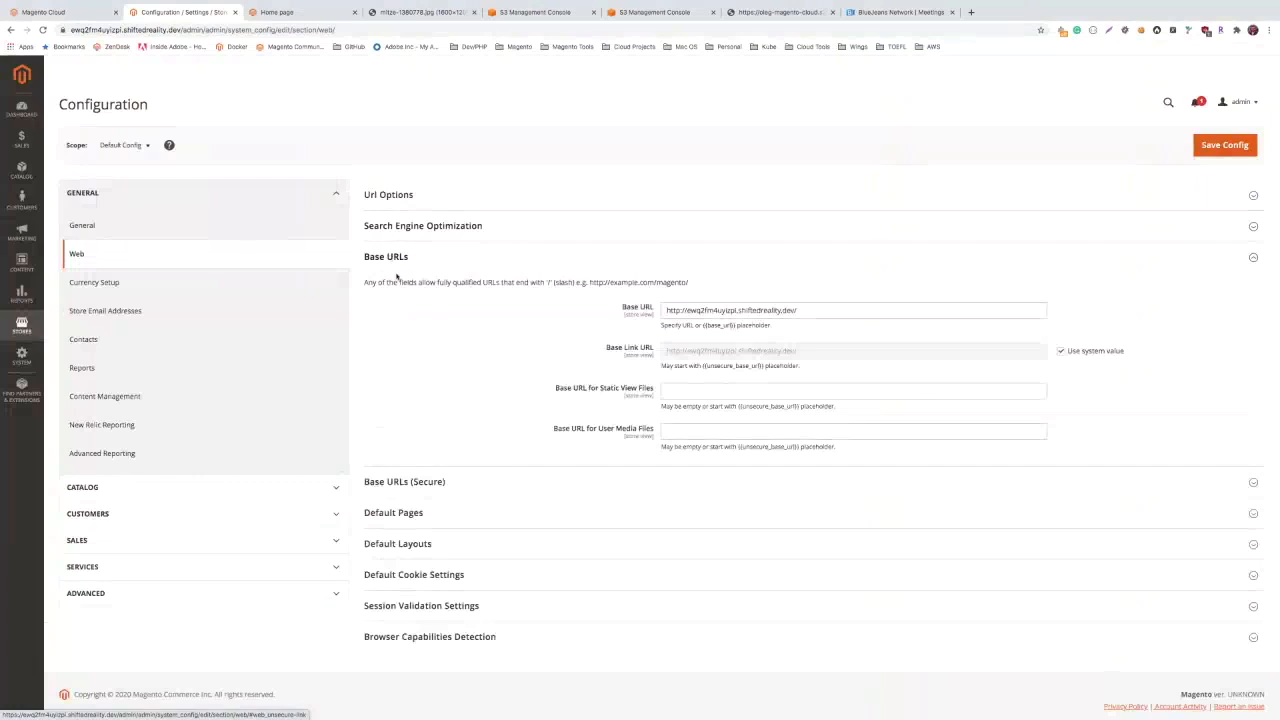
{"action": "scroll", "coordinate": [408, 386], "scroll_direction": "down", "scroll_amount": 1}
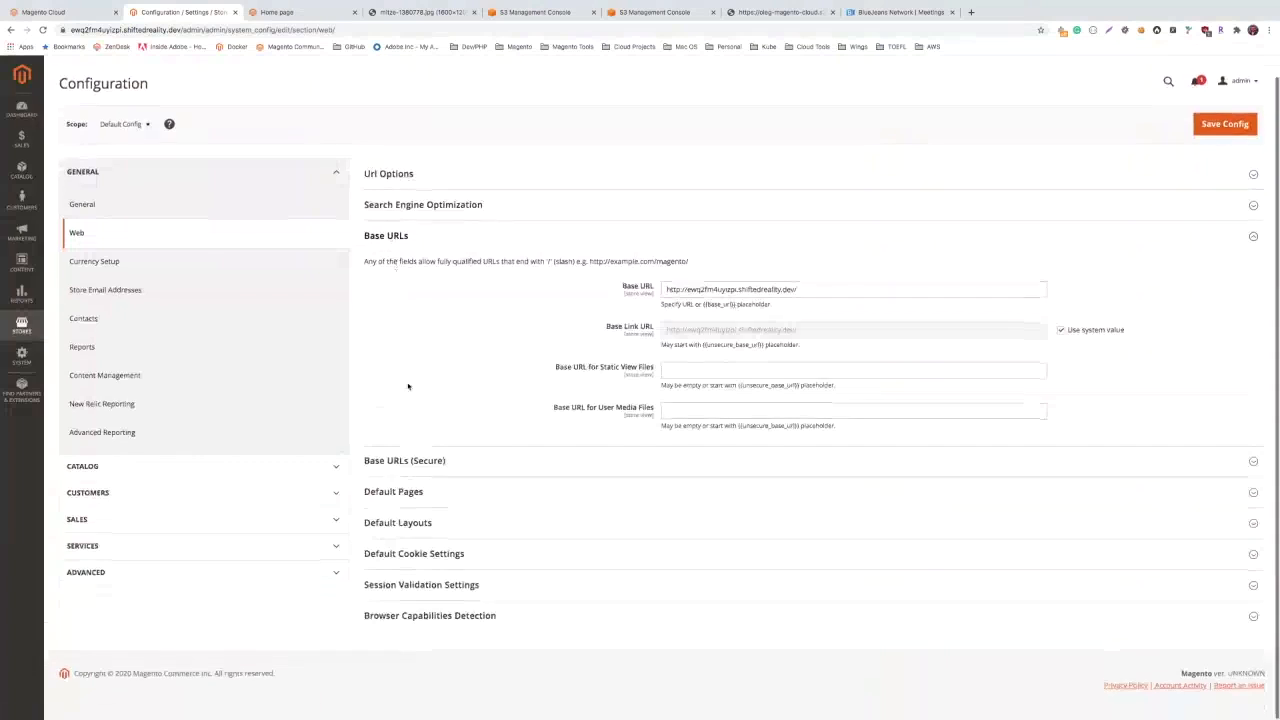
Step: Under the Web section's Url Options, override the system value for Catalog media URL format with Image optimization based on query parameters
{"action": "left_click", "coordinate": [122, 209]}
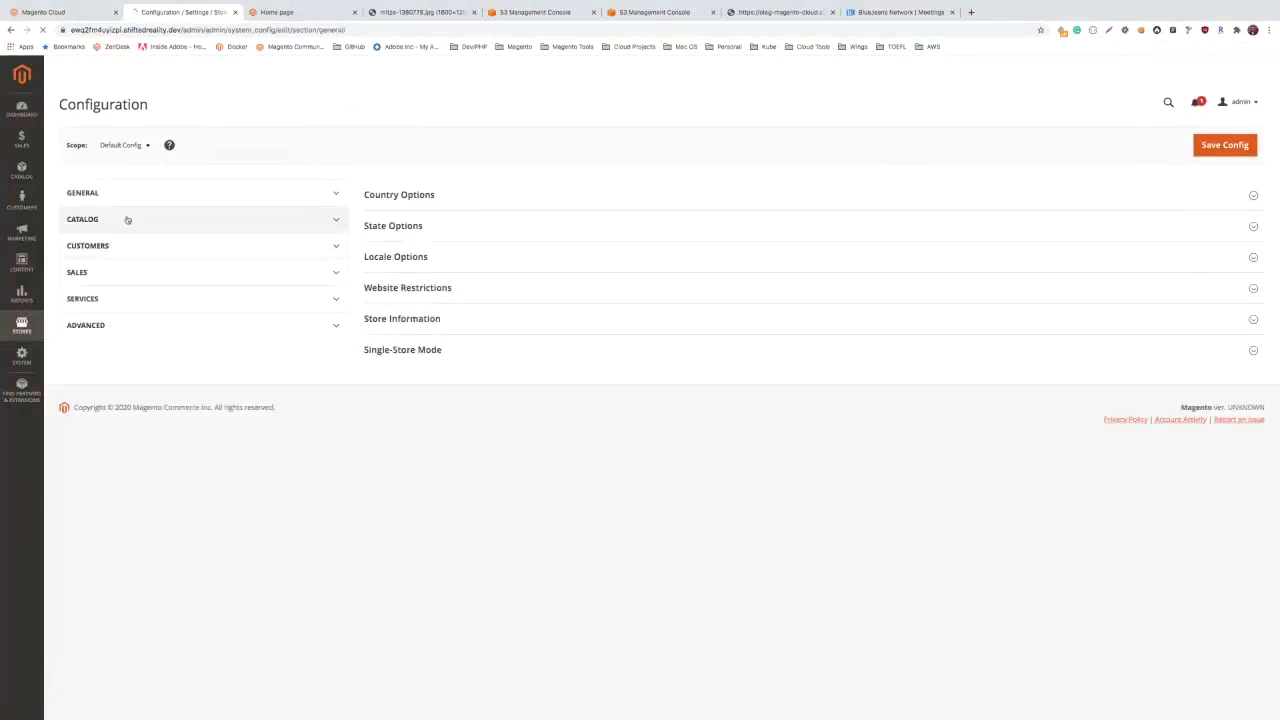
{"action": "left_click", "coordinate": [118, 250]}
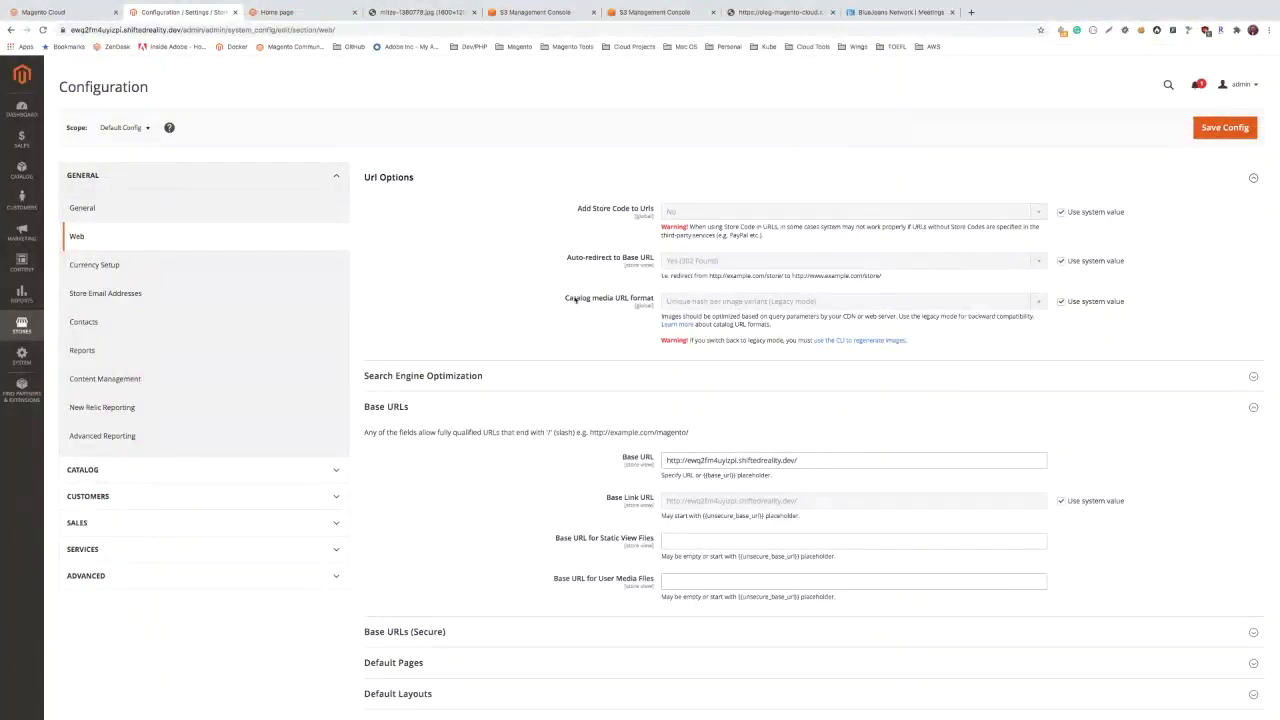
{"action": "left_click", "coordinate": [1061, 301]}
{"action": "left_click", "coordinate": [759, 301]}
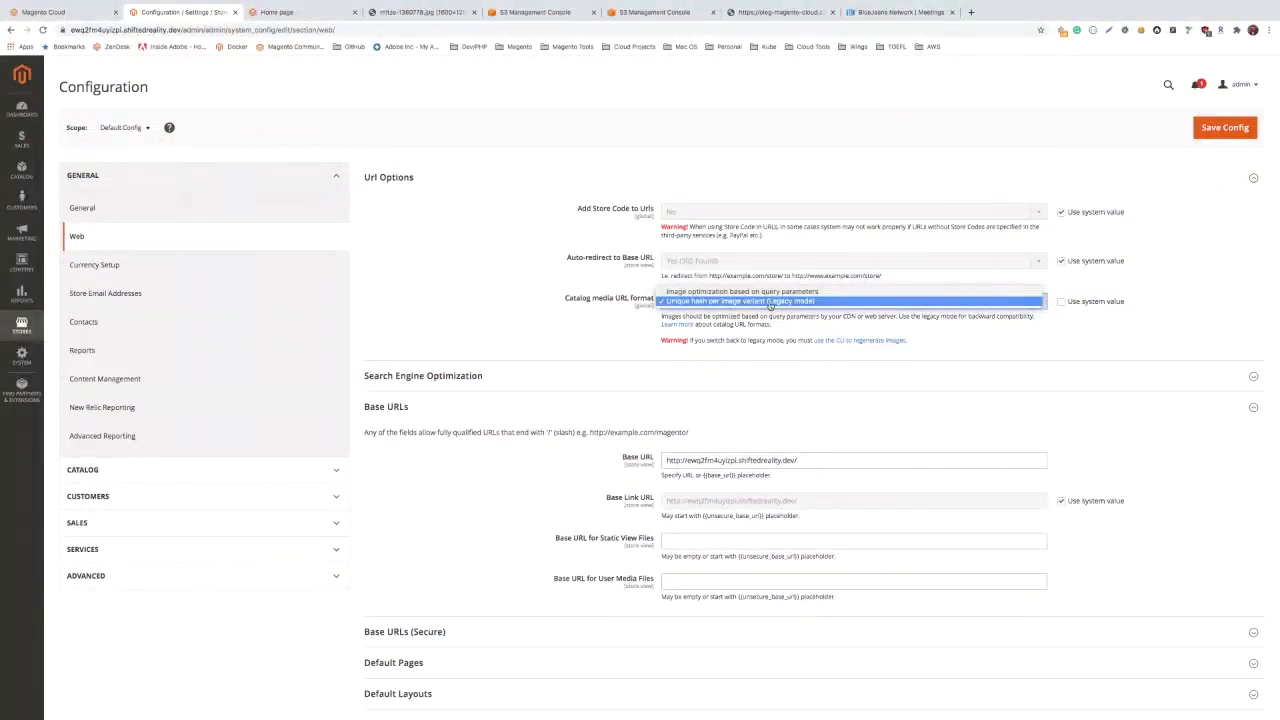
{"action": "left_click", "coordinate": [705, 291]}
{"action": "left_click", "coordinate": [705, 301]}
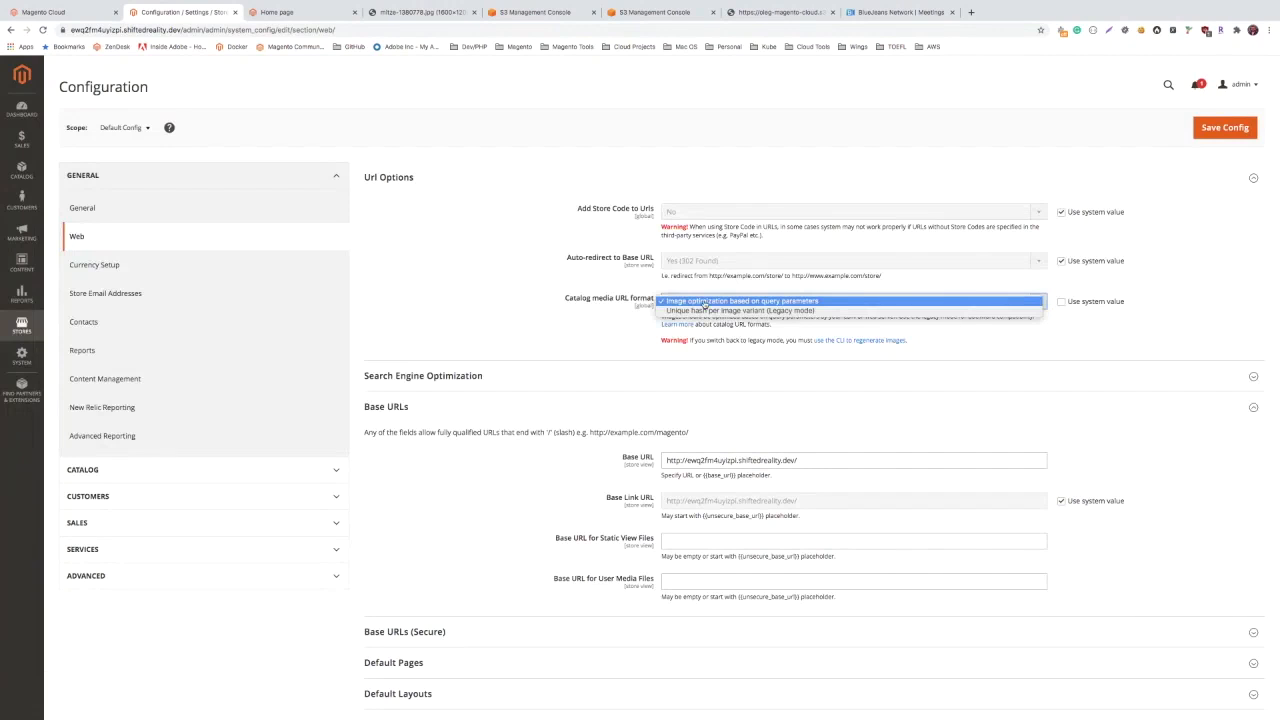
{"action": "left_click", "coordinate": [698, 310]}
{"action": "left_click", "coordinate": [695, 306]}
{"action": "left_click", "coordinate": [693, 292]}
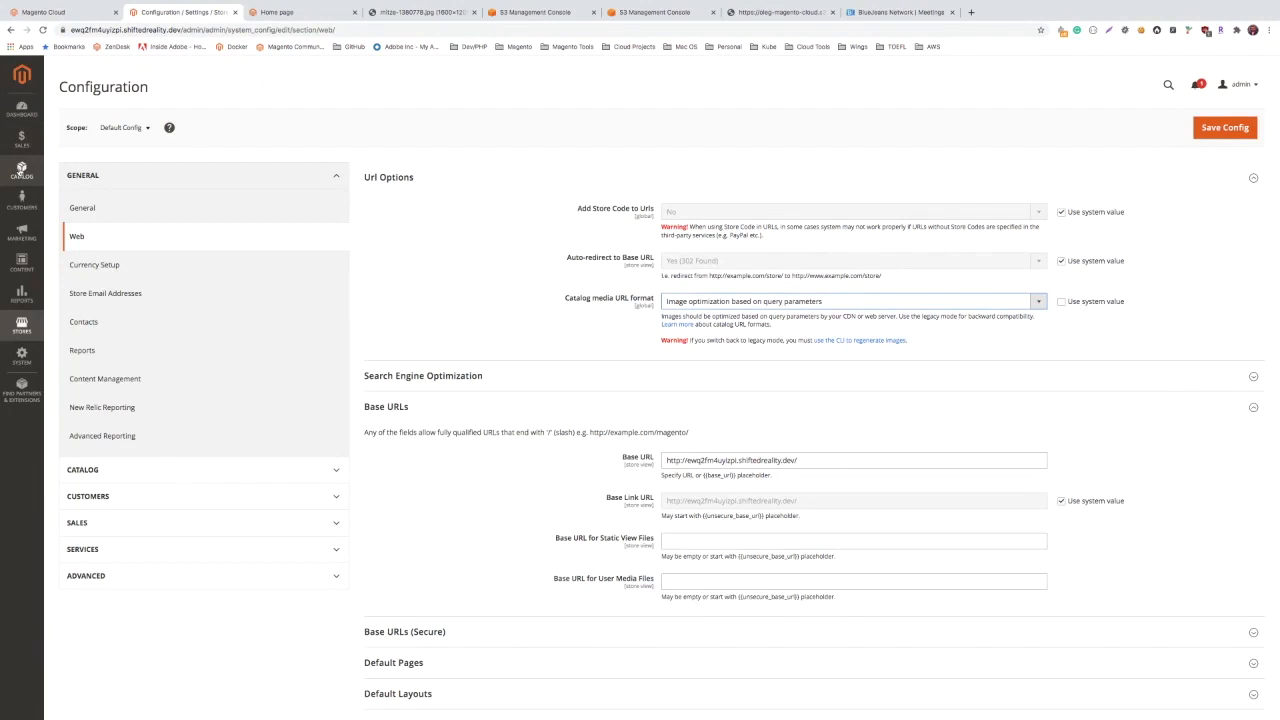
Step: Open the Site Map list, view the /media/sitemap/ sitemap.xml file in a new tab, and close it
{"action": "left_click", "coordinate": [23, 238]}
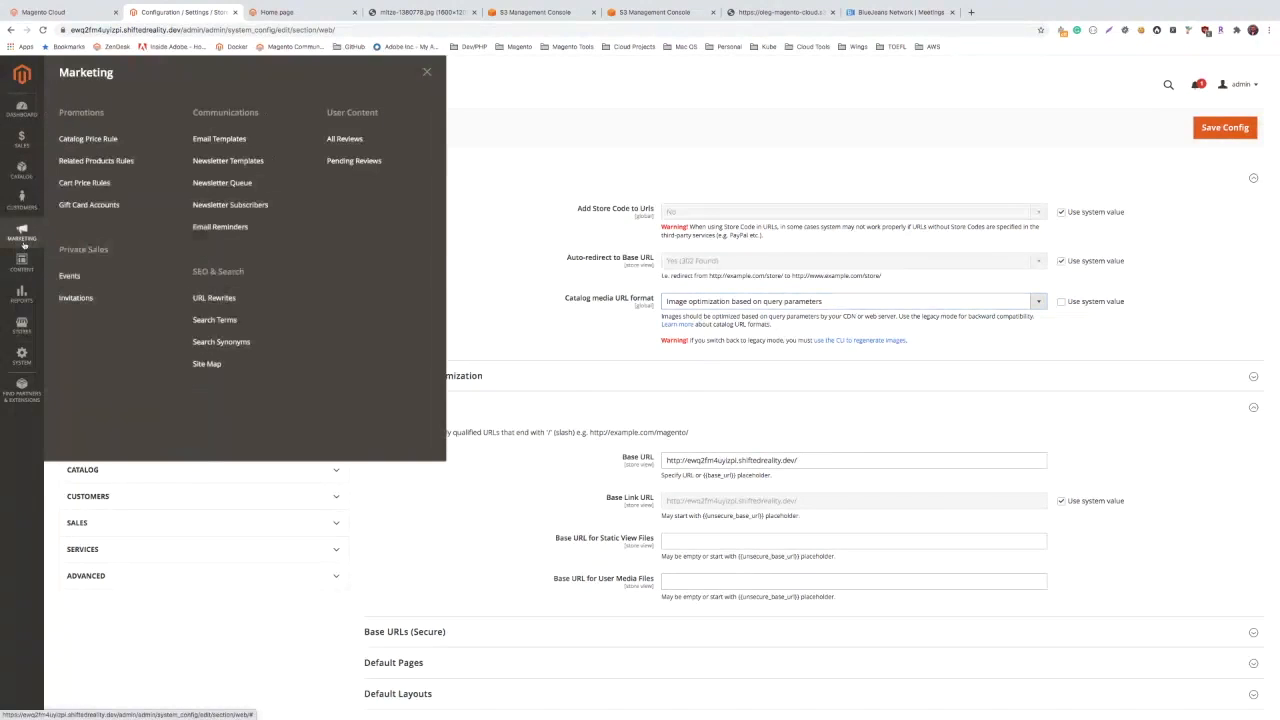
{"action": "left_click", "coordinate": [219, 365]}
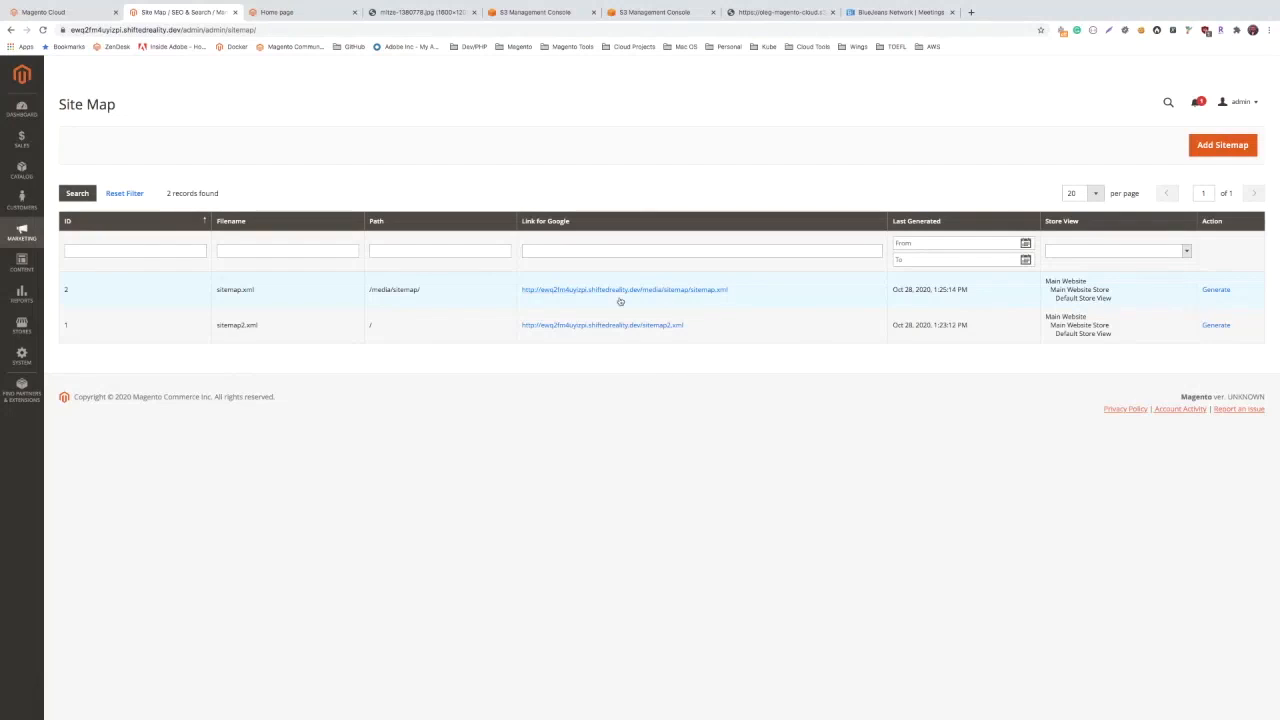
{"action": "right_click", "coordinate": [663, 289]}
{"action": "left_click", "coordinate": [690, 292]}
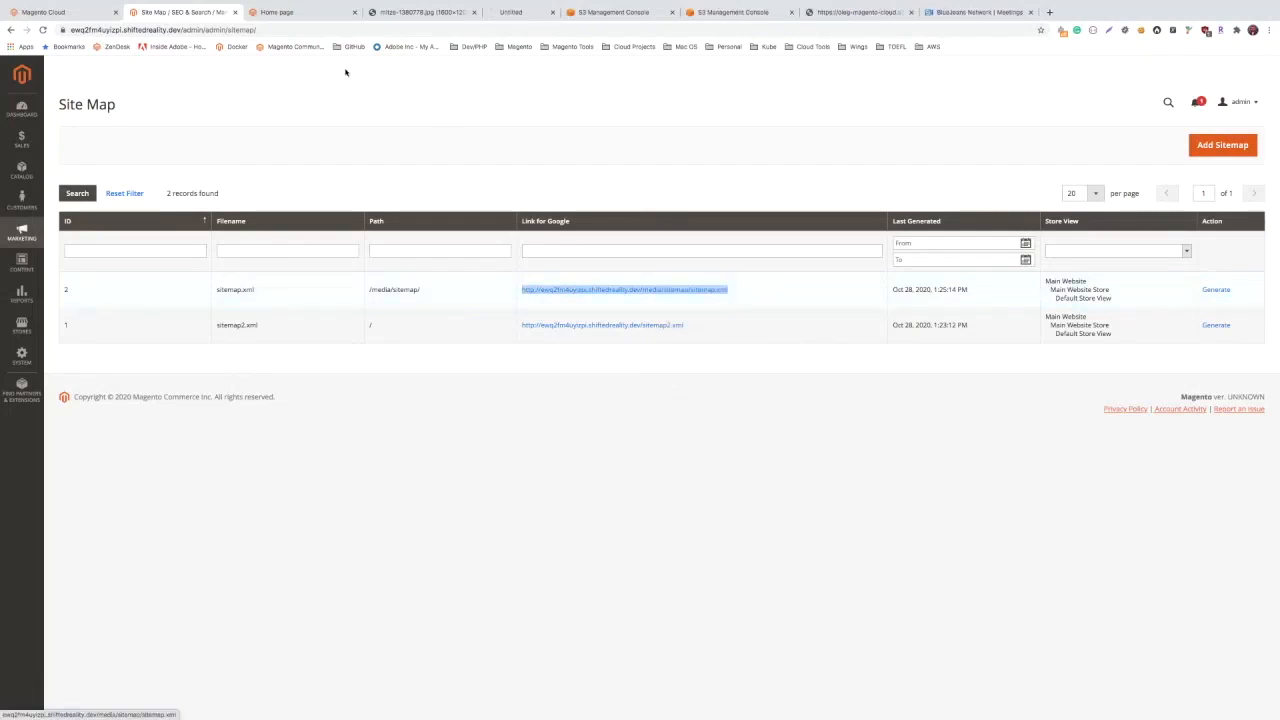
{"action": "left_click", "coordinate": [536, 13]}
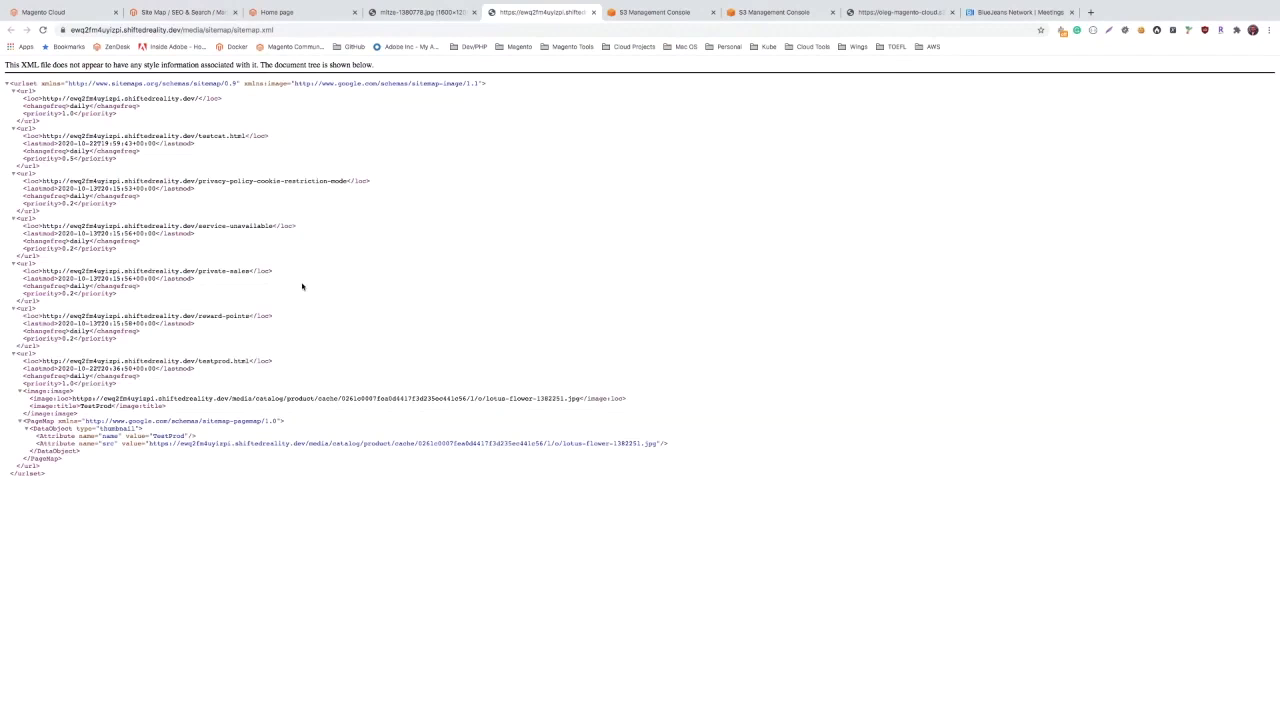
{"action": "left_click", "coordinate": [593, 12]}
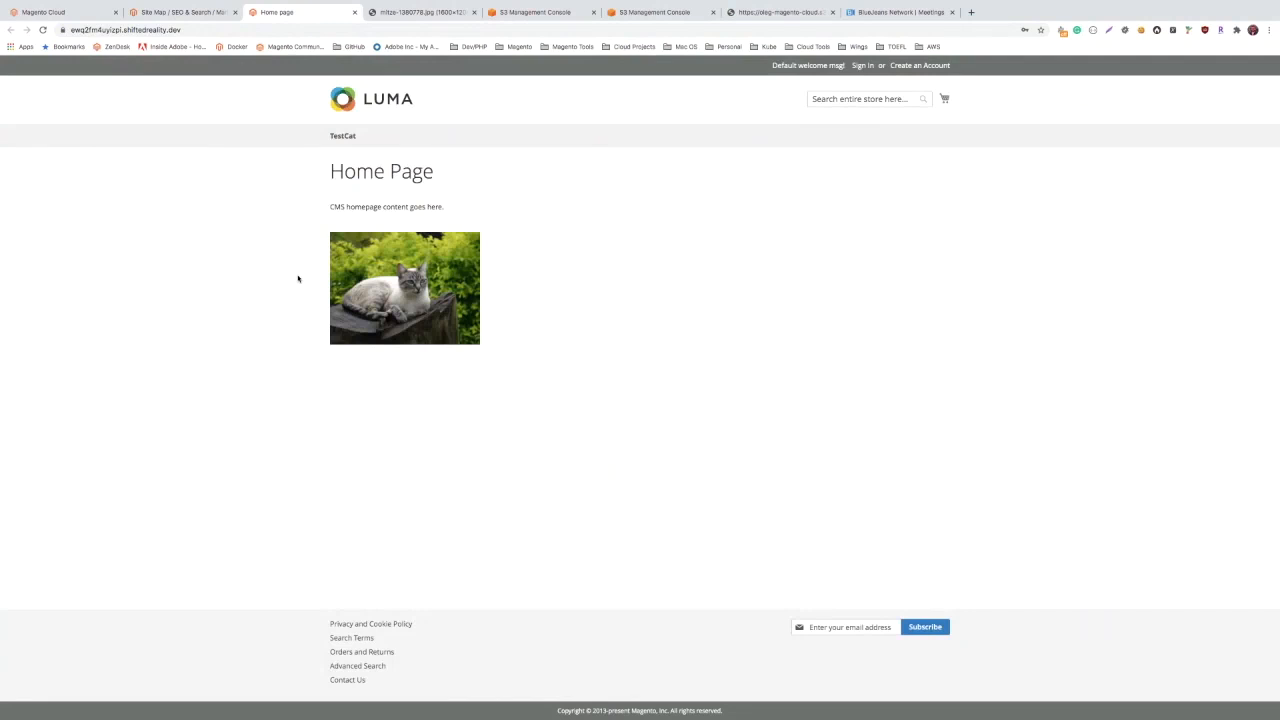
Step: Open the TestProd product from the catalog for editing and expand its Content section
{"action": "left_click", "coordinate": [218, 12]}
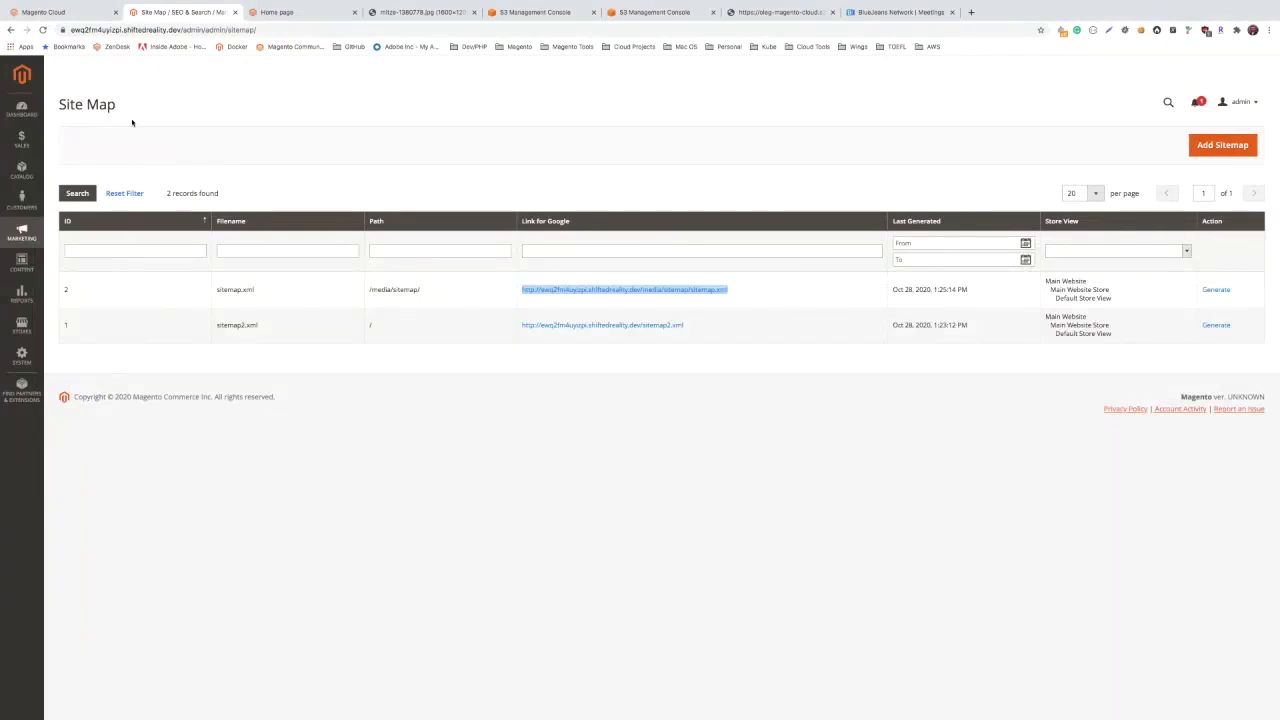
{"action": "left_click", "coordinate": [22, 168]}
{"action": "left_click", "coordinate": [84, 112]}
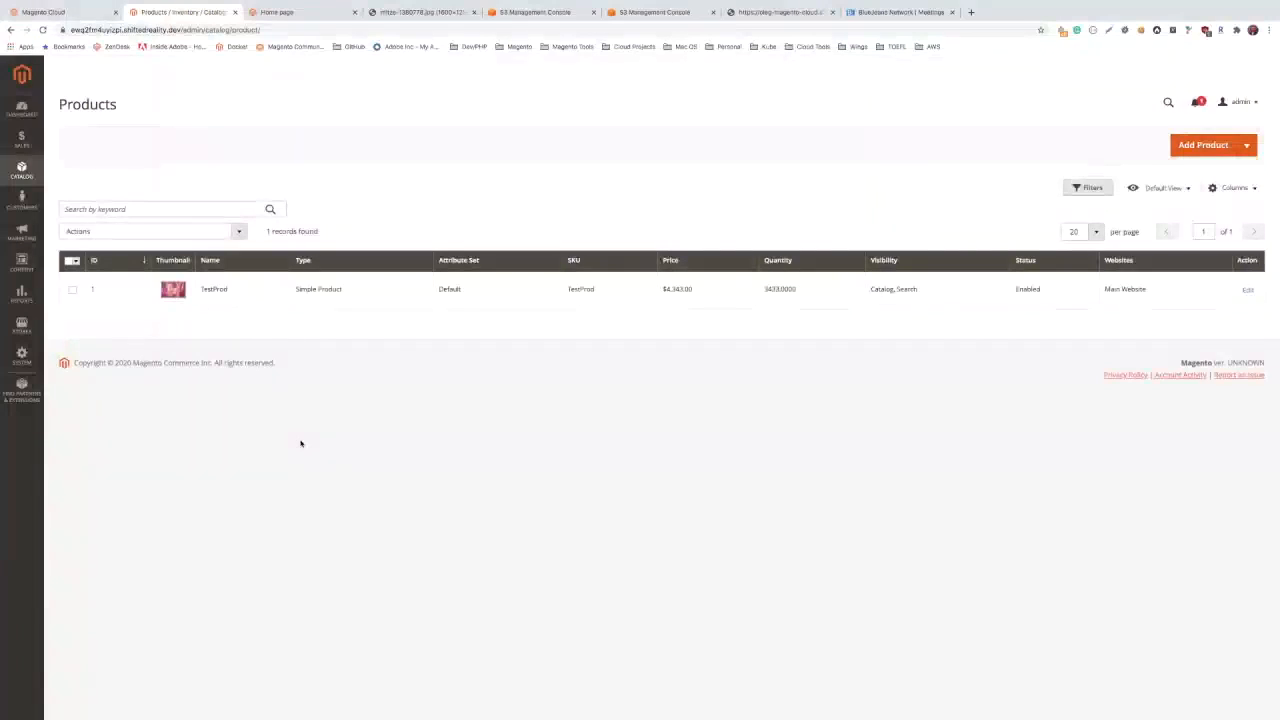
{"action": "left_click", "coordinate": [1247, 290]}
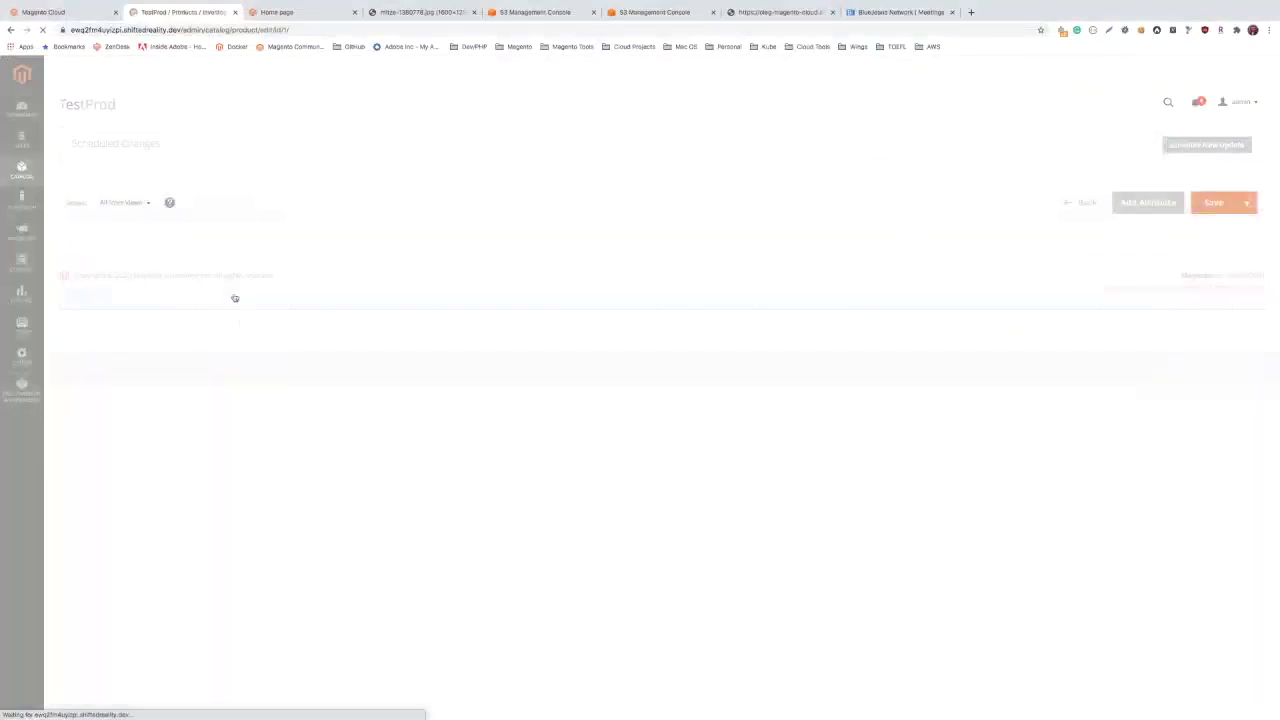
{"action": "scroll", "coordinate": [186, 323], "scroll_direction": "down", "scroll_amount": 15}
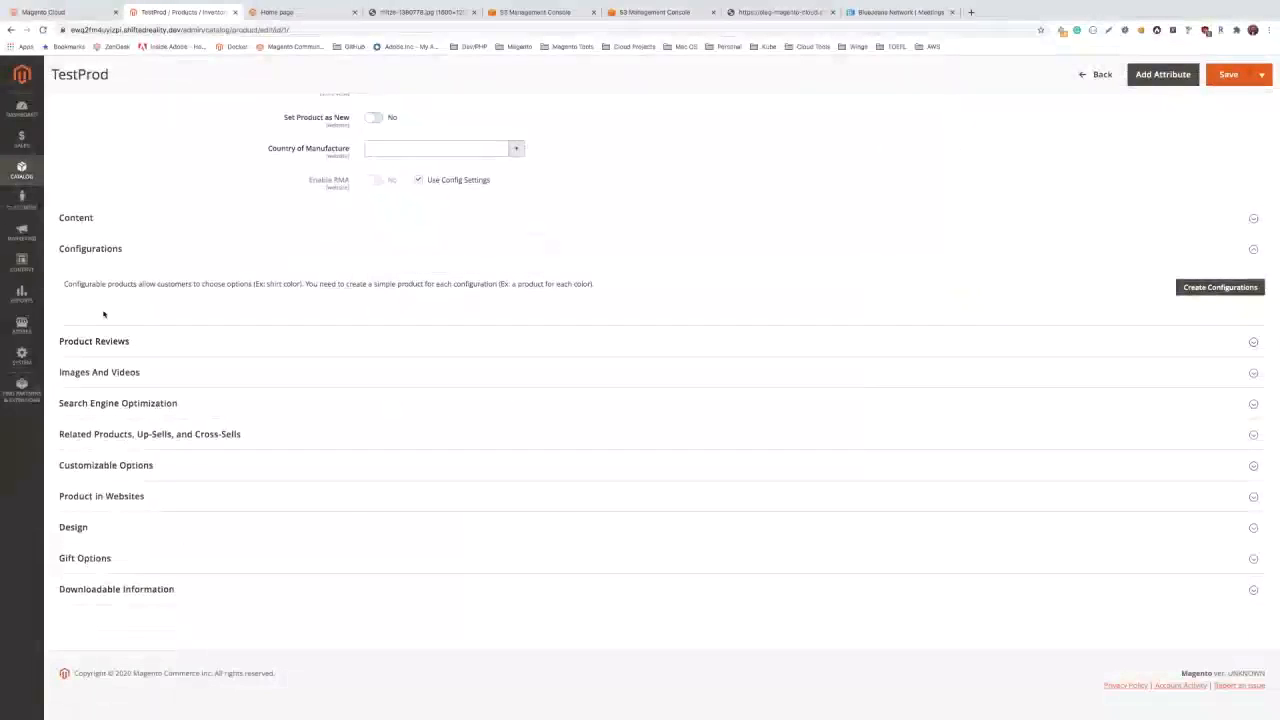
{"action": "left_click", "coordinate": [114, 225]}
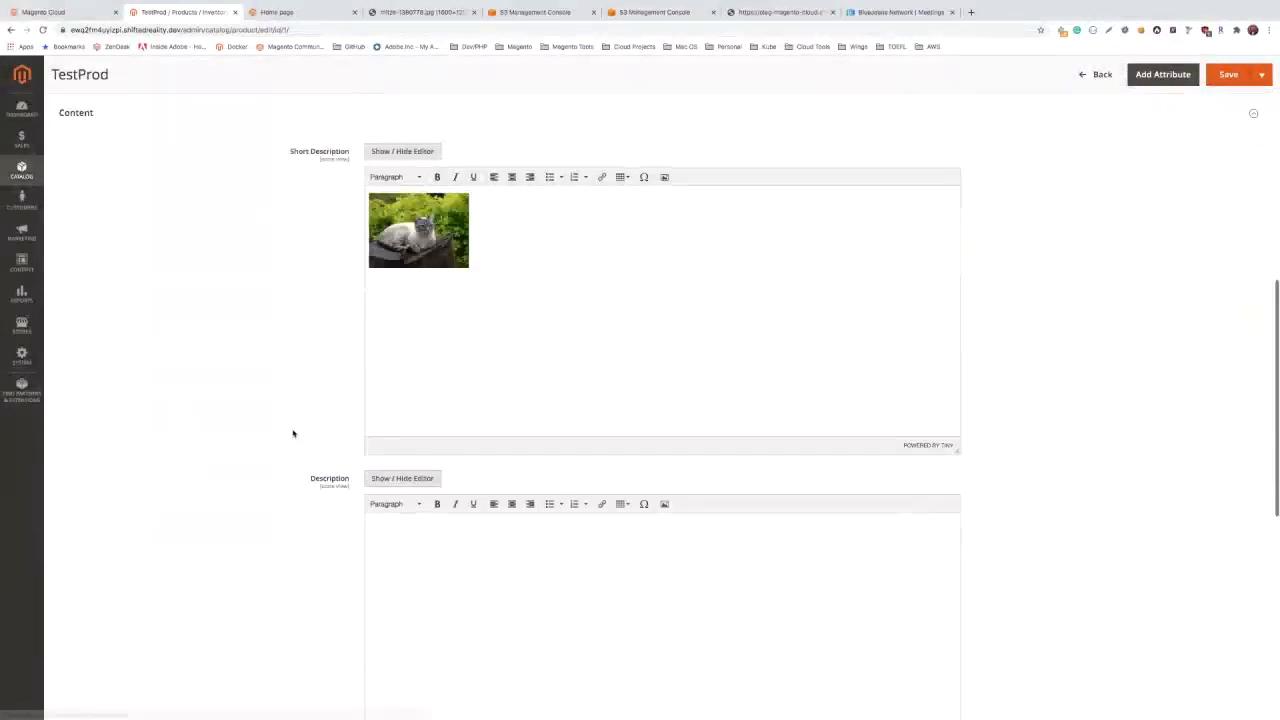
Step: Expand TestProd's Product Reviews and Images And Videos sections to examine the product's uploaded image
{"action": "scroll", "coordinate": [313, 450], "scroll_direction": "up", "scroll_amount": 4}
{"action": "scroll", "coordinate": [313, 450], "scroll_direction": "down", "scroll_amount": 15}
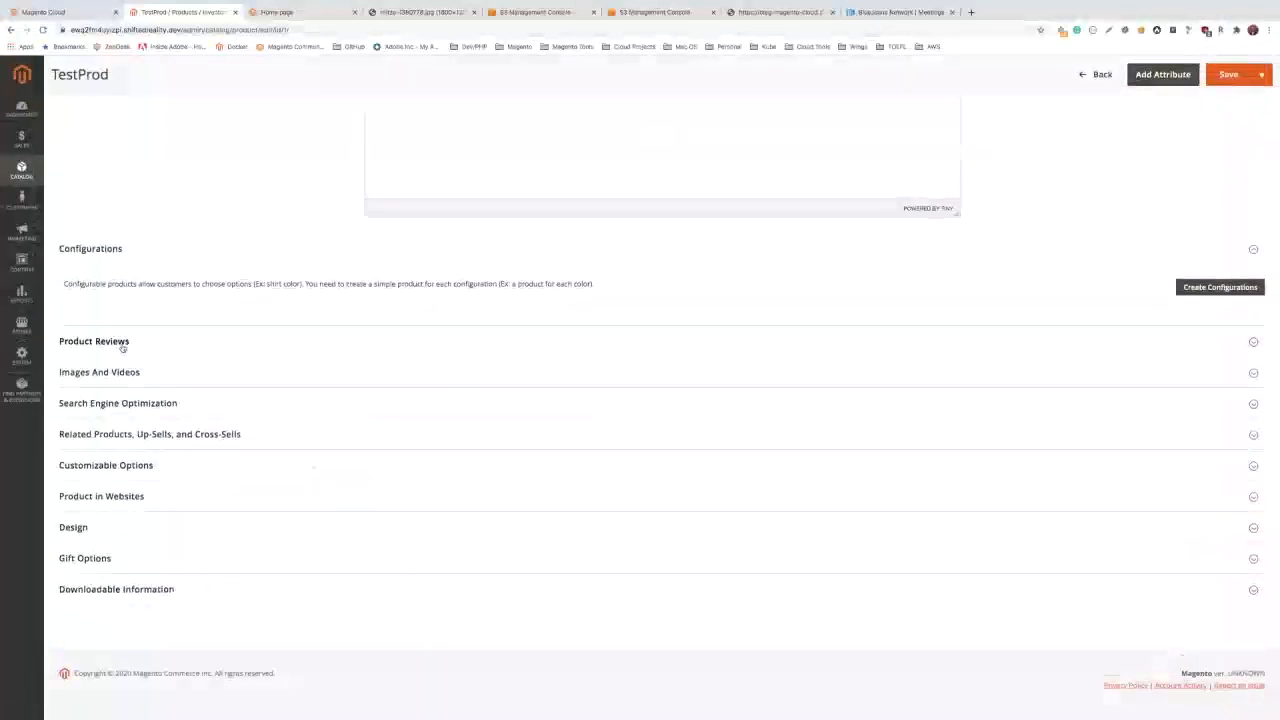
{"action": "scroll", "coordinate": [123, 347], "scroll_direction": "up", "scroll_amount": 10}
{"action": "scroll", "coordinate": [122, 347], "scroll_direction": "down", "scroll_amount": 10}
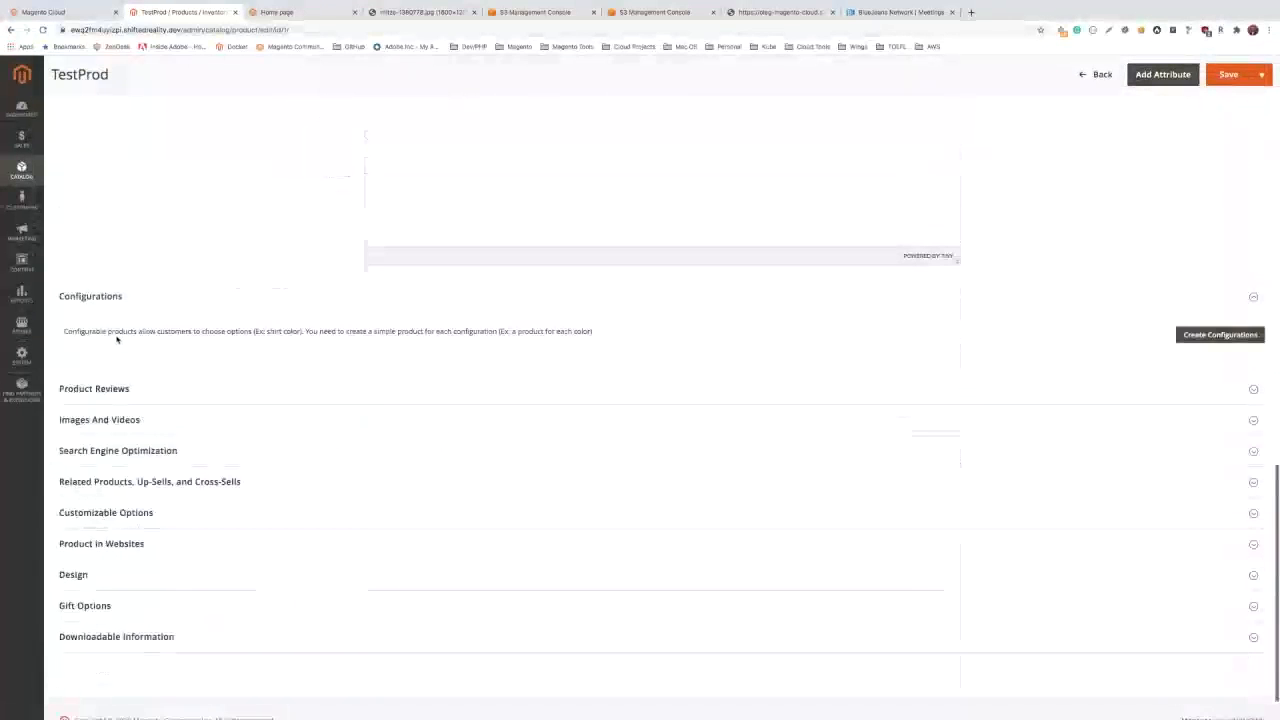
{"action": "left_click", "coordinate": [89, 400]}
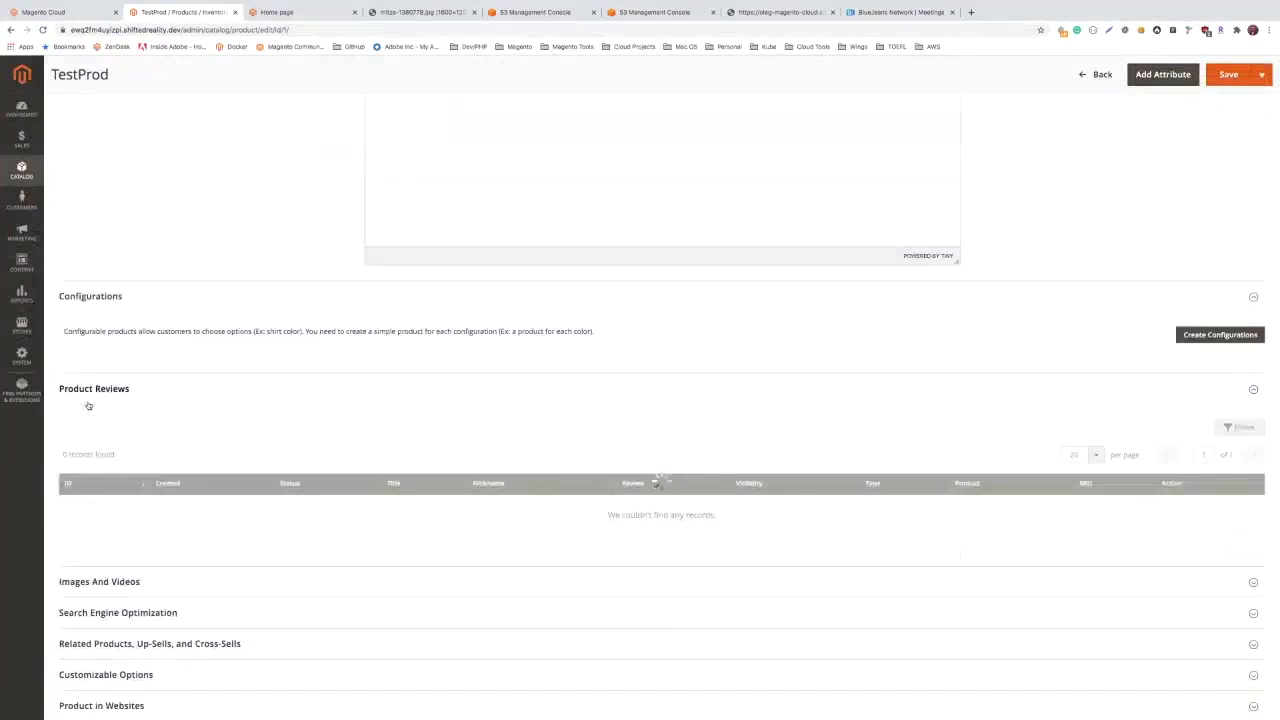
{"action": "scroll", "coordinate": [88, 405], "scroll_direction": "down", "scroll_amount": 1}
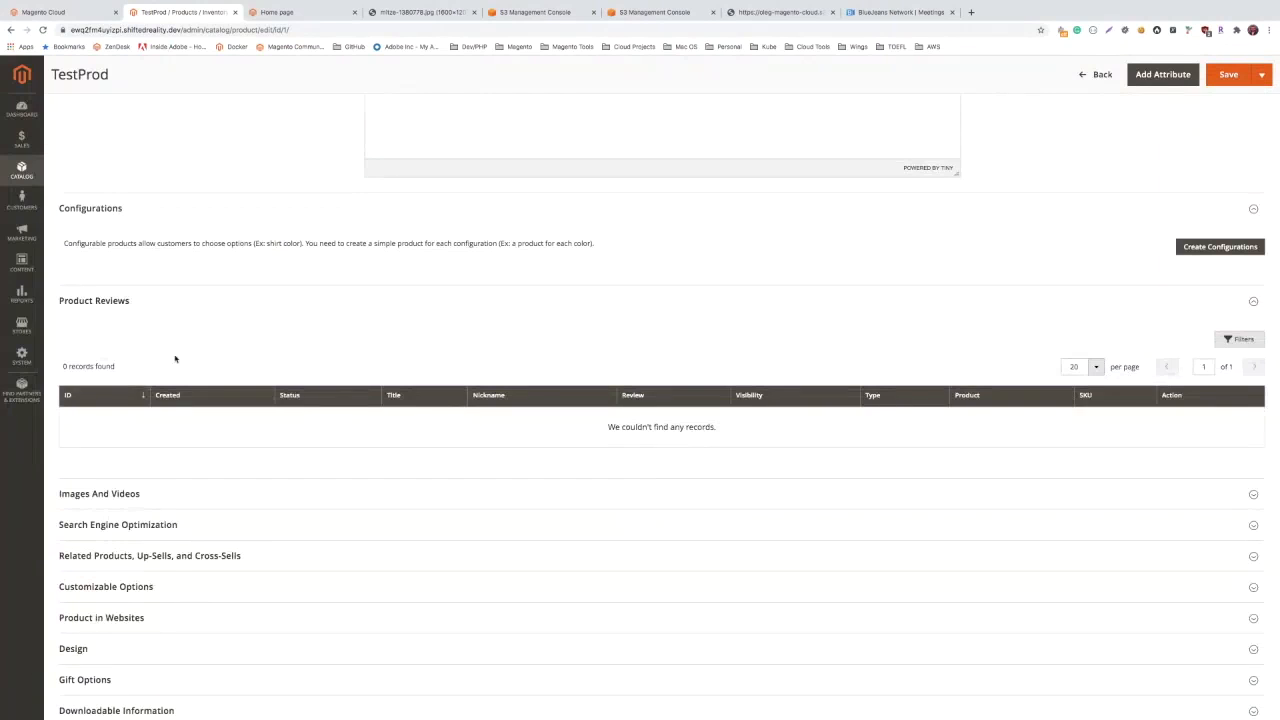
{"action": "scroll", "coordinate": [175, 358], "scroll_direction": "down", "scroll_amount": 3}
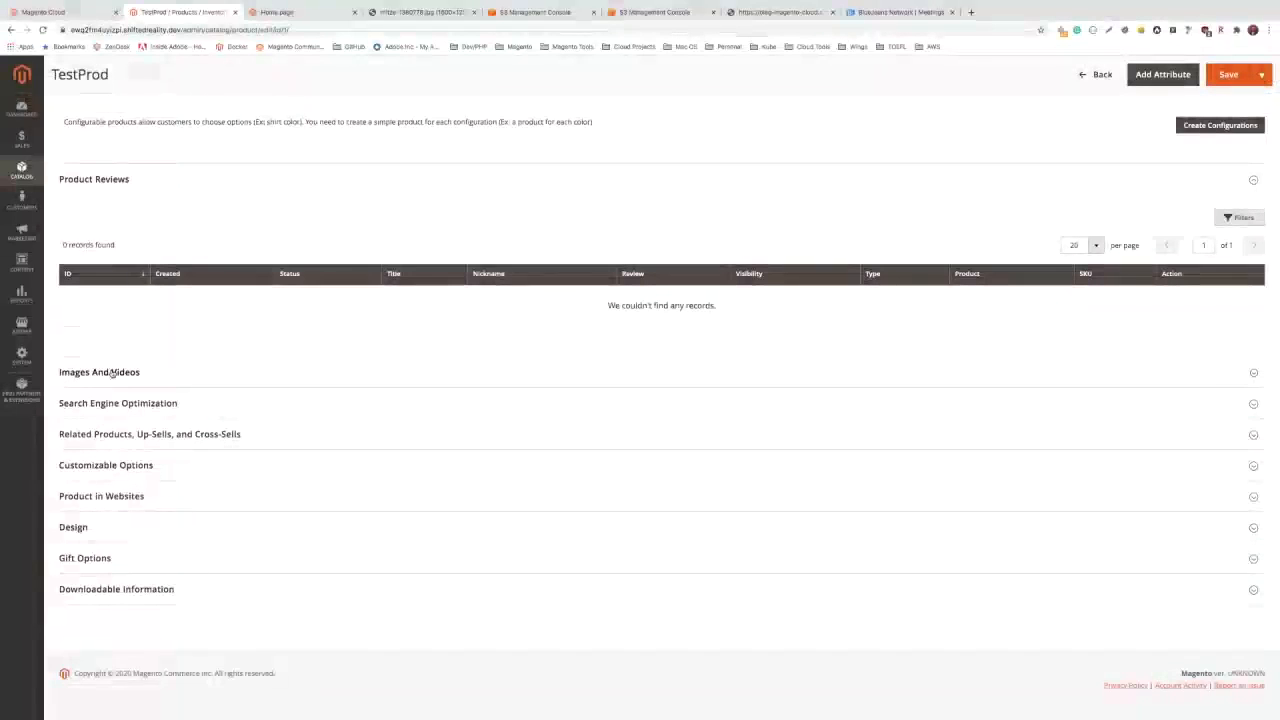
{"action": "left_click", "coordinate": [112, 373]}
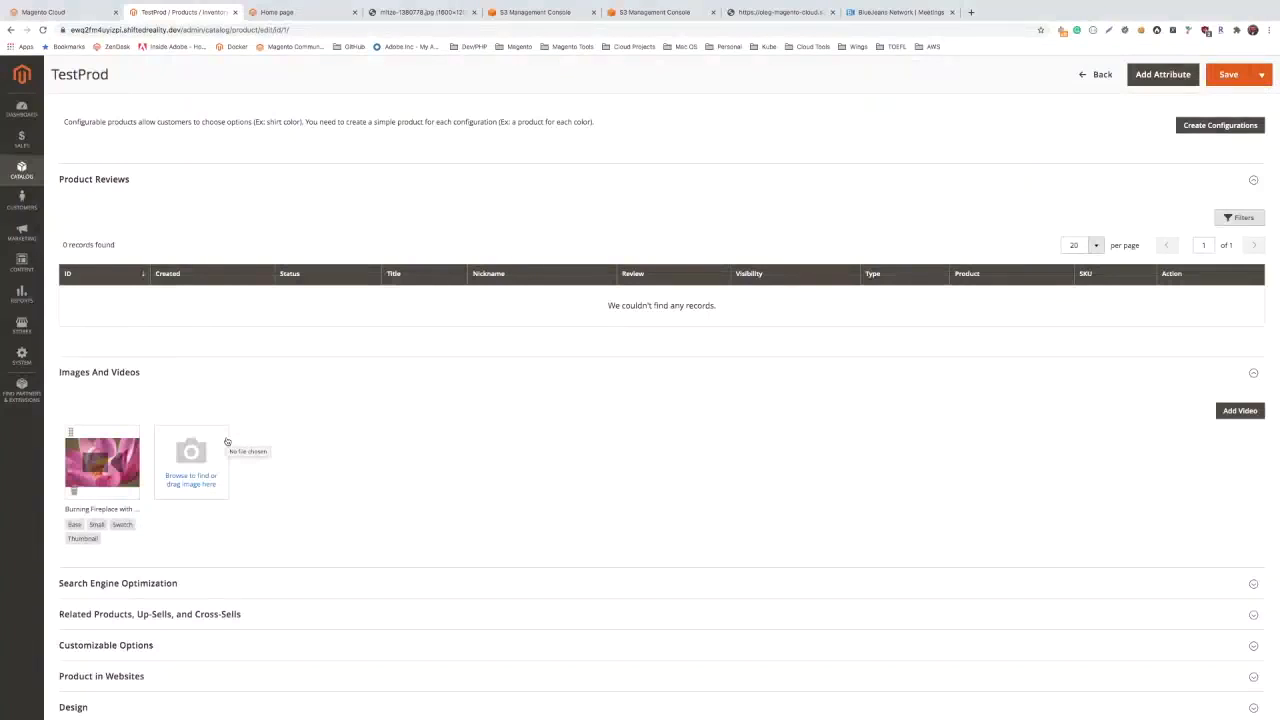
Step: Search the web for "fastly image resize" in a new tab and open Fastly's Resizing images help guide
{"action": "key", "text": "super+t"}
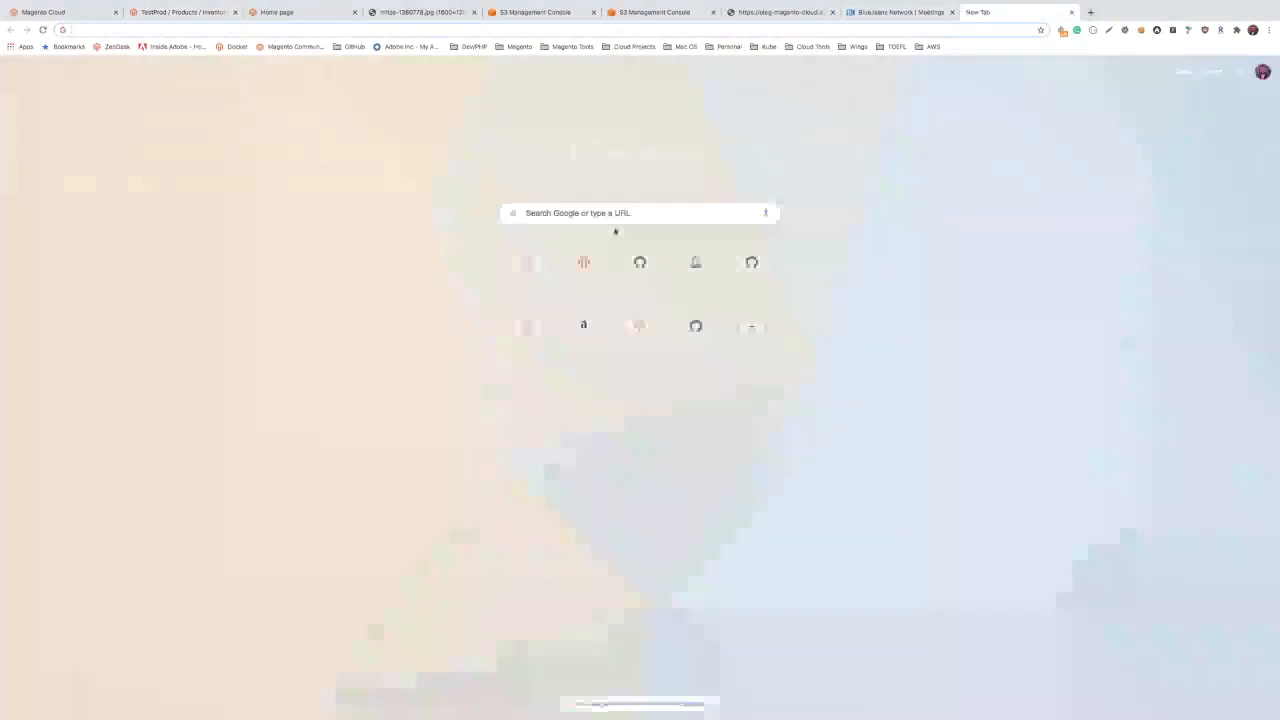
{"action": "type", "text": "fastly"}
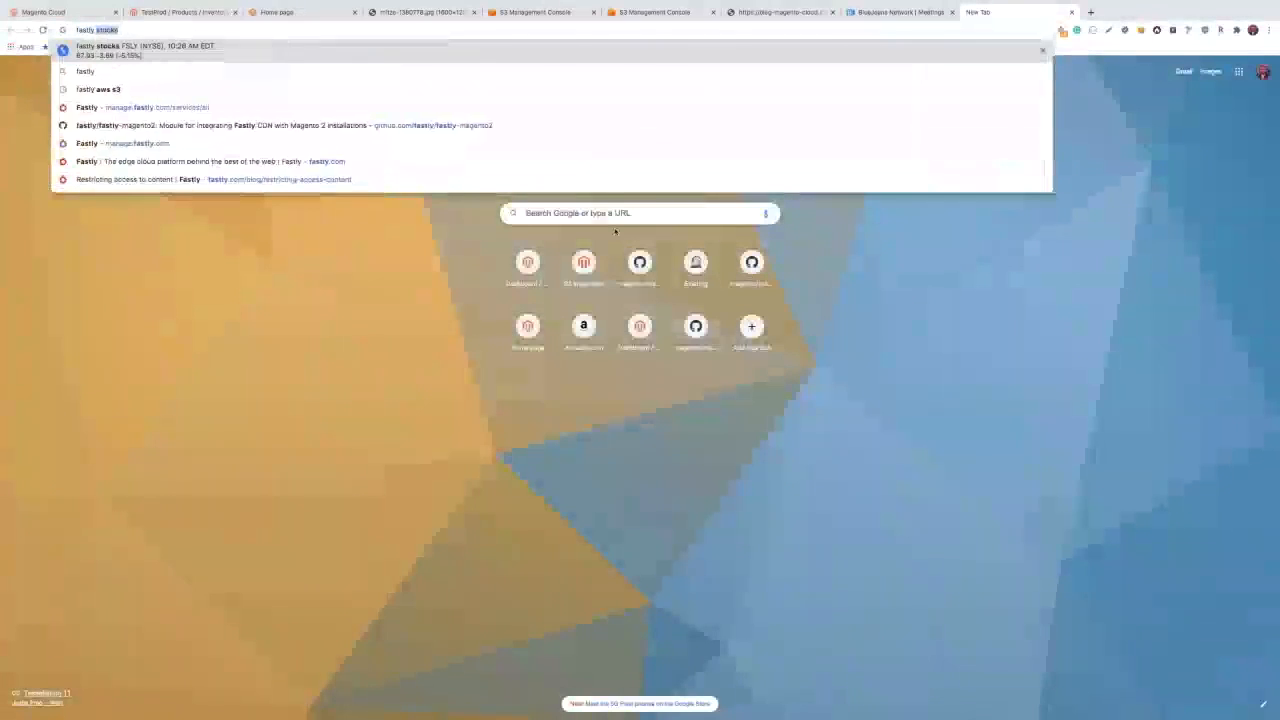
{"action": "type", "text": " image"}
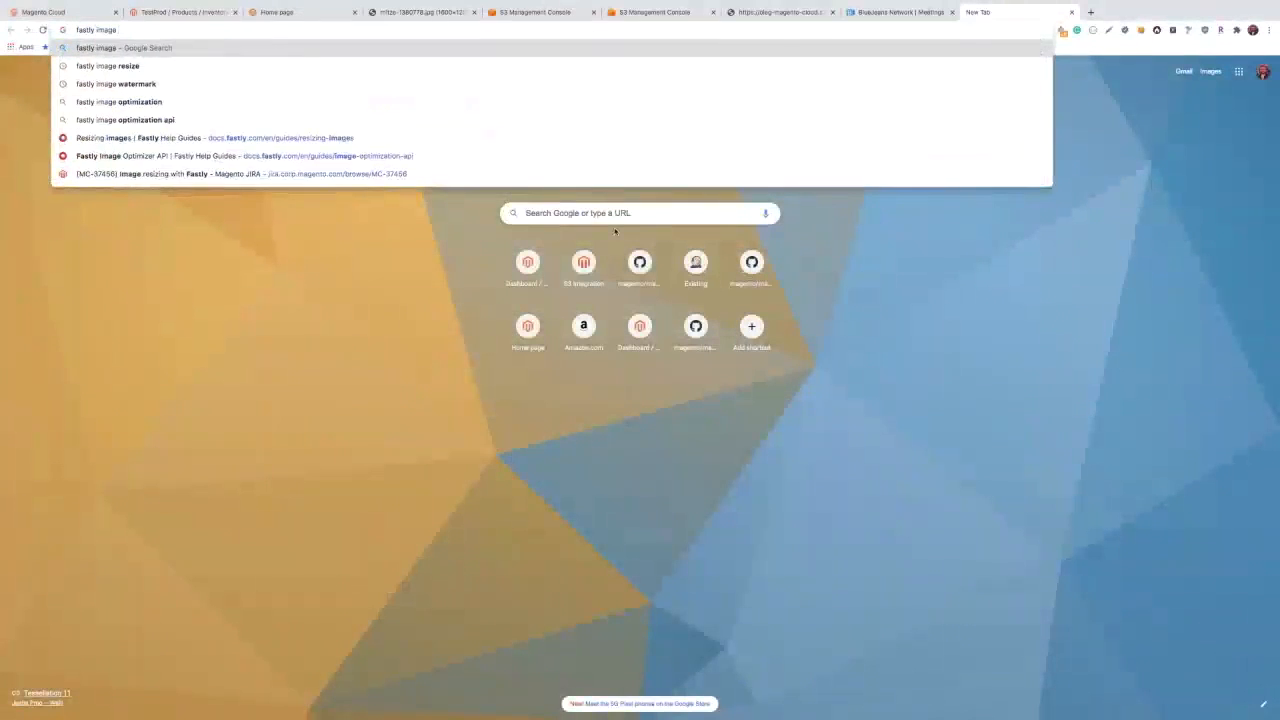
{"action": "key", "text": "Down"}
{"action": "key", "text": "Return"}
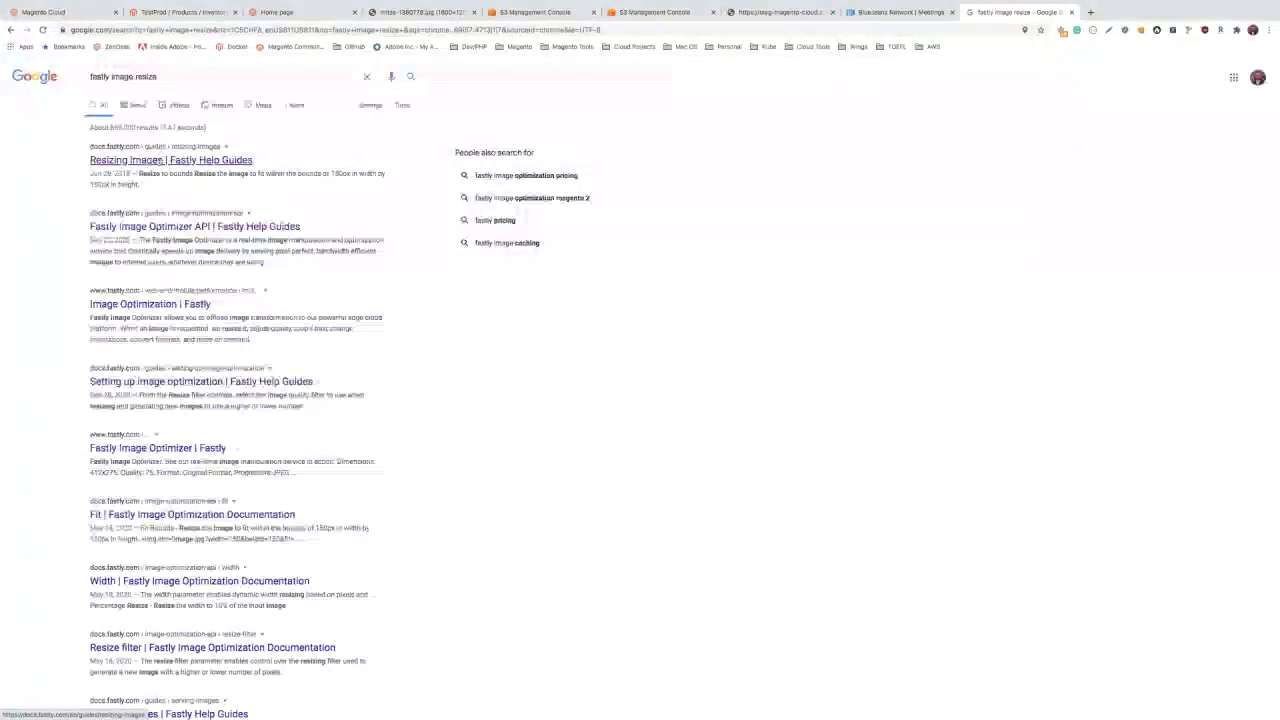
{"action": "left_click", "coordinate": [158, 160]}
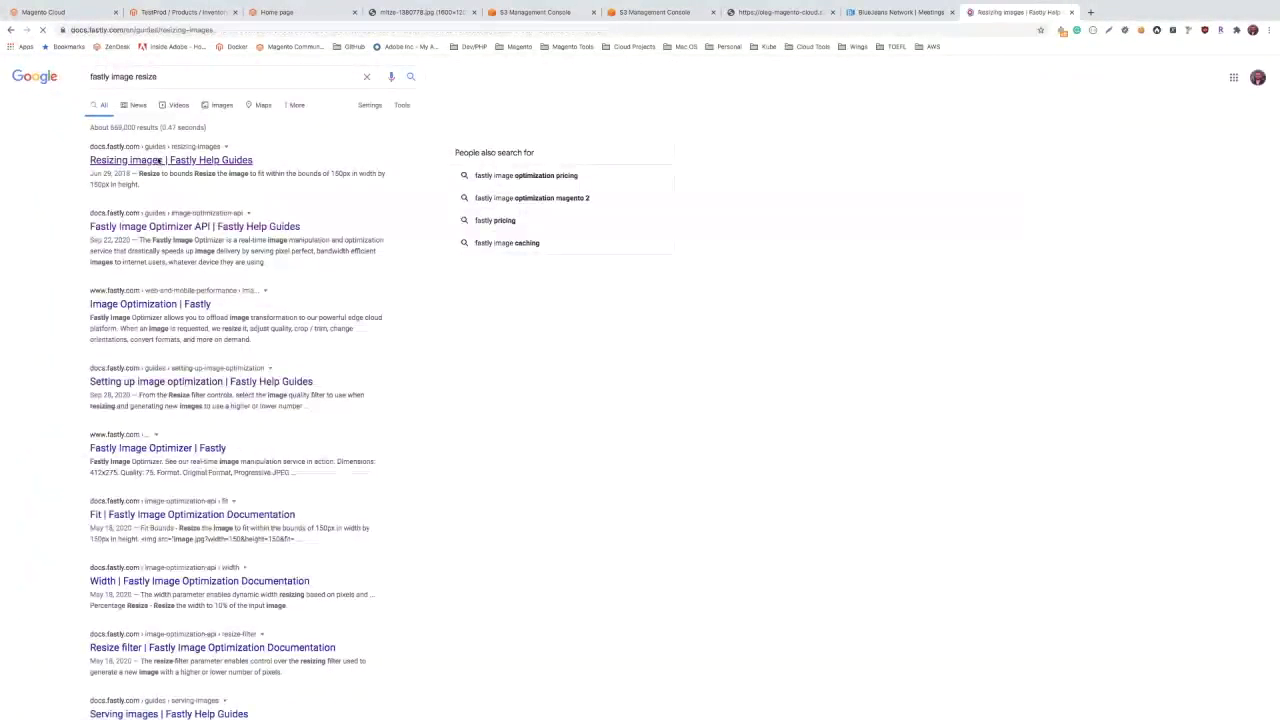
Step: Find the "Percentage width resize over 100%" example in the guide and open its image in a new browser tab
{"action": "scroll", "coordinate": [342, 249], "scroll_direction": "down", "scroll_amount": 1}
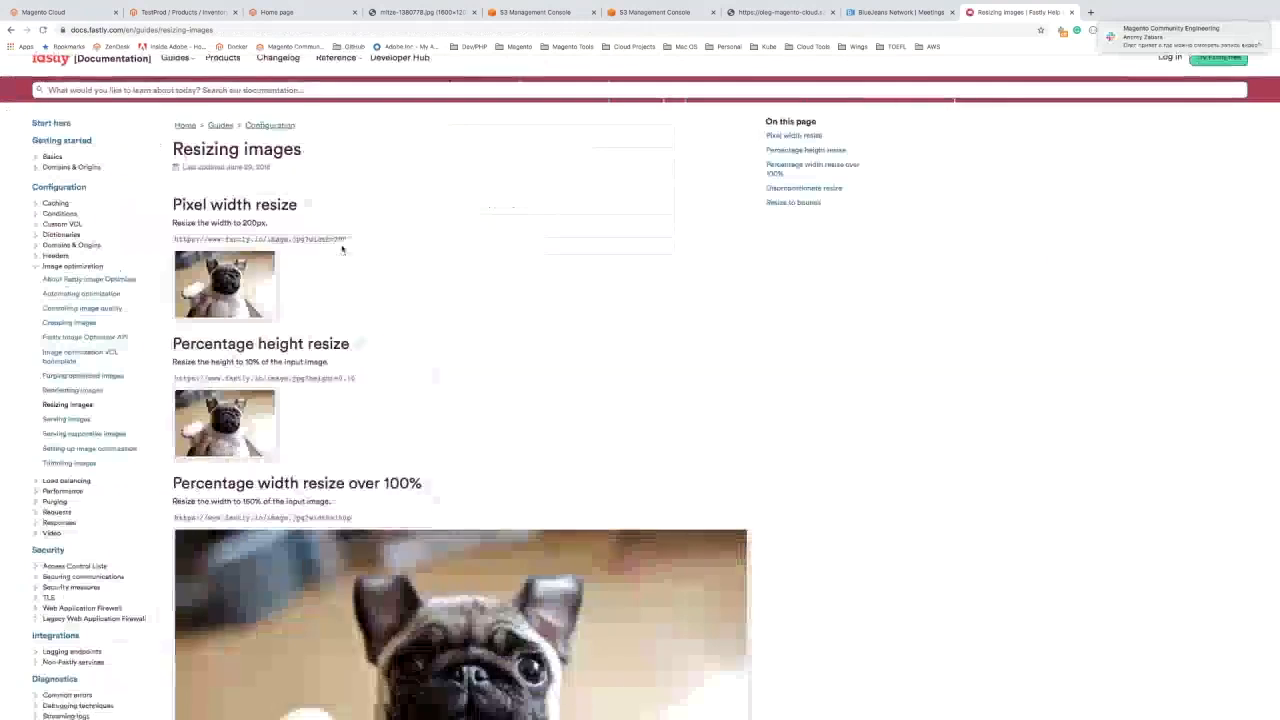
{"action": "scroll", "coordinate": [342, 249], "scroll_direction": "down", "scroll_amount": 5}
{"action": "right_click", "coordinate": [311, 380]}
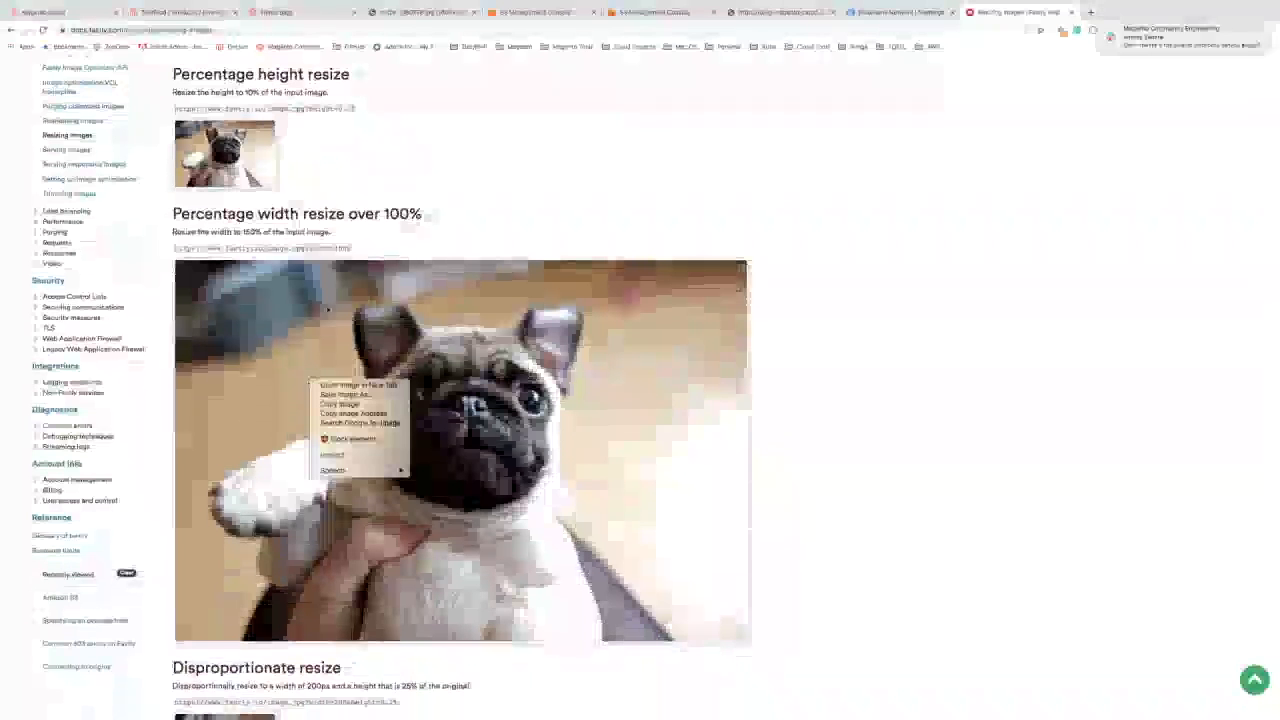
{"action": "key", "text": "Escape"}
{"action": "double_click", "coordinate": [298, 248]}
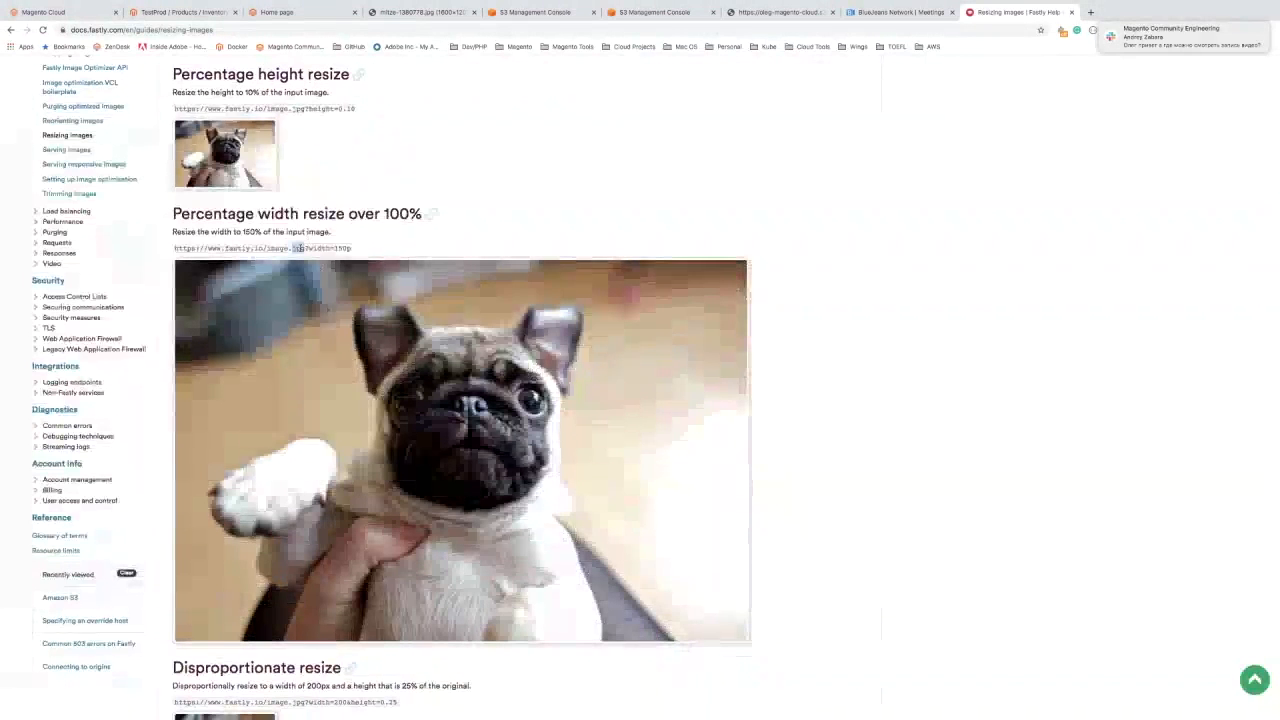
{"action": "right_click", "coordinate": [314, 331]}
{"action": "left_click", "coordinate": [342, 339]}
{"action": "left_click", "coordinate": [1165, 11]}
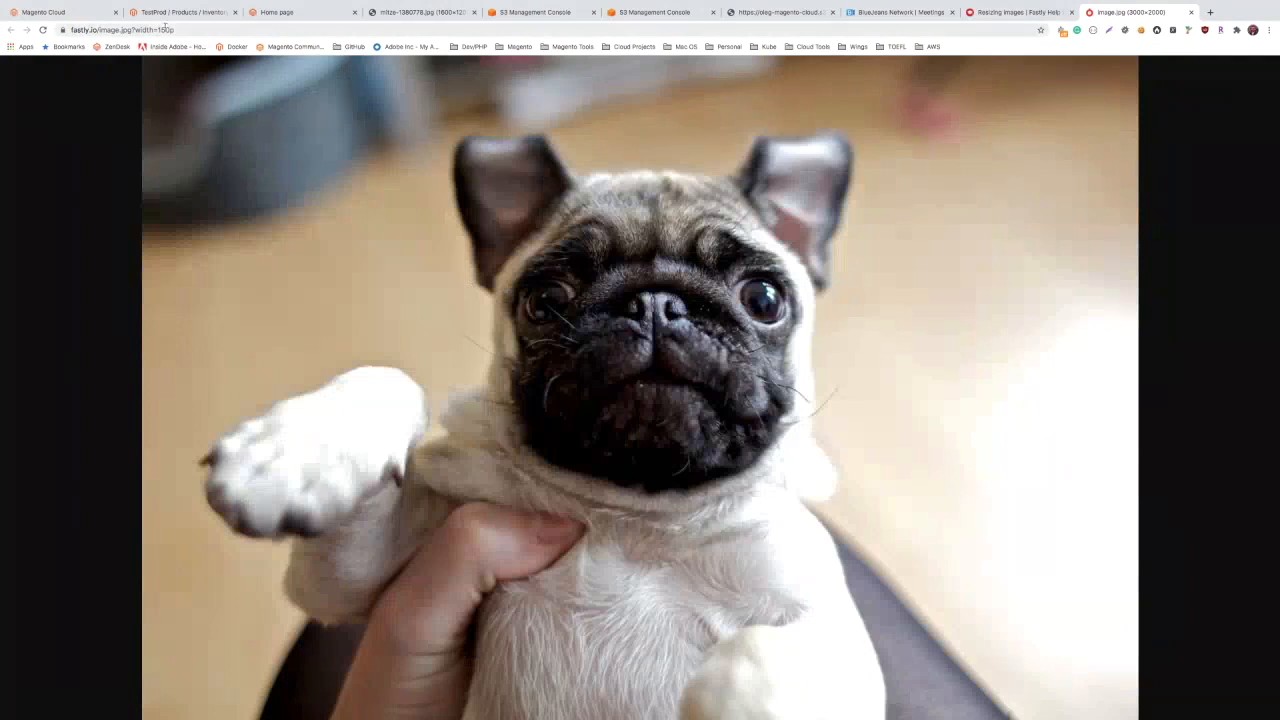
Step: Change the width parameter in the example image's URL to 300p and load it
{"action": "double_click", "coordinate": [207, 29]}
{"action": "left_click", "coordinate": [211, 29]}
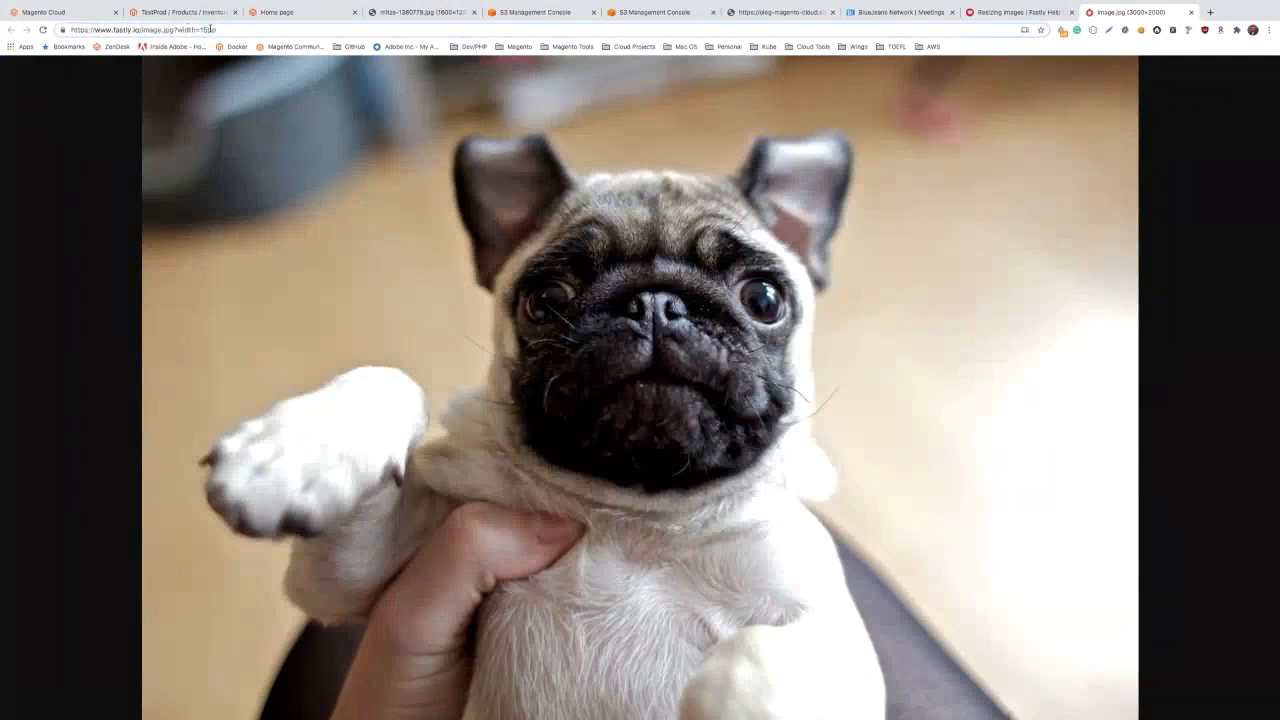
{"action": "left_click_drag", "start_coordinate": [212, 29], "coordinate": [202, 30]}
{"action": "type", "text": "300"}
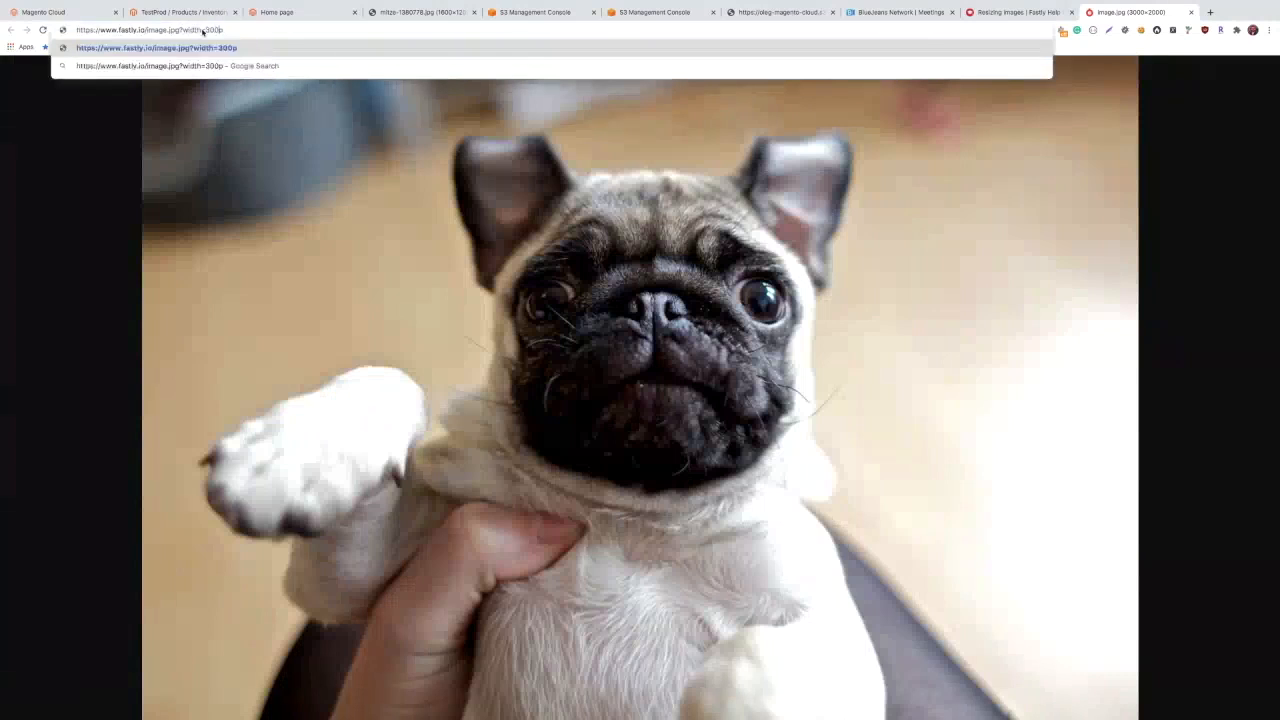
{"action": "key", "text": "Return"}
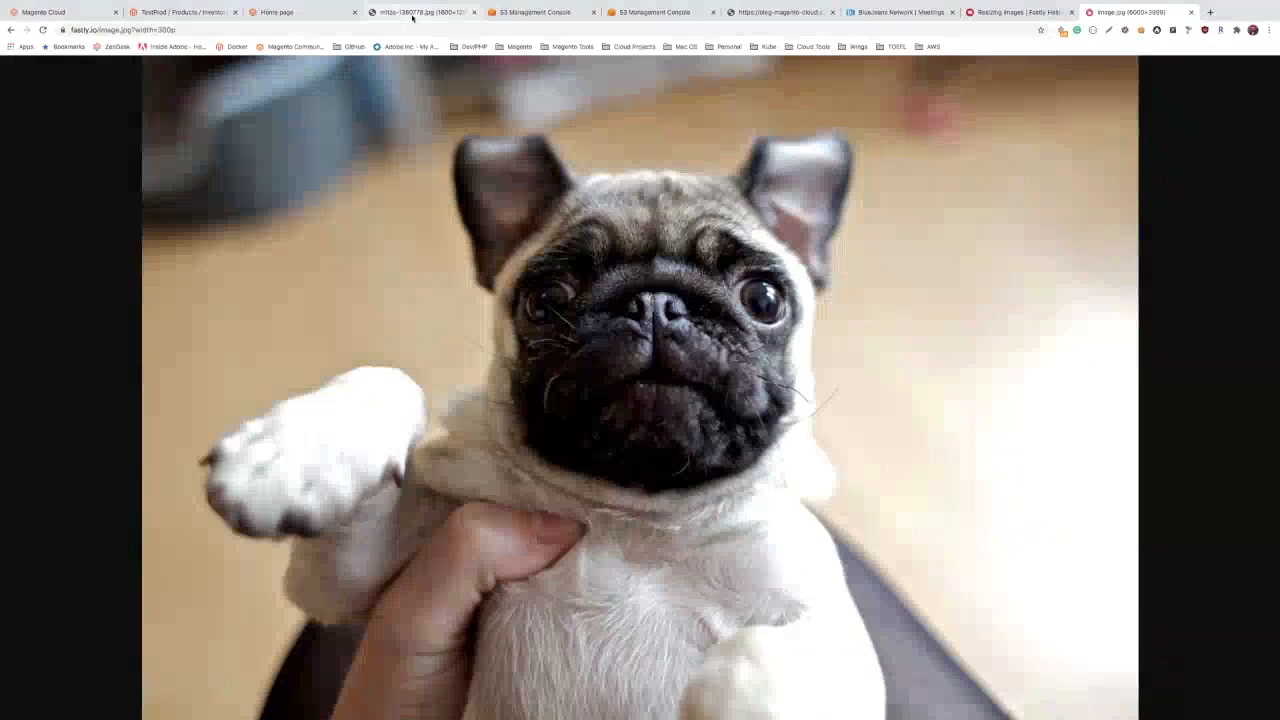
Step: Load the example image with the URL's width parameter set to 10p
{"action": "left_click_drag", "start_coordinate": [171, 30], "coordinate": [161, 31]}
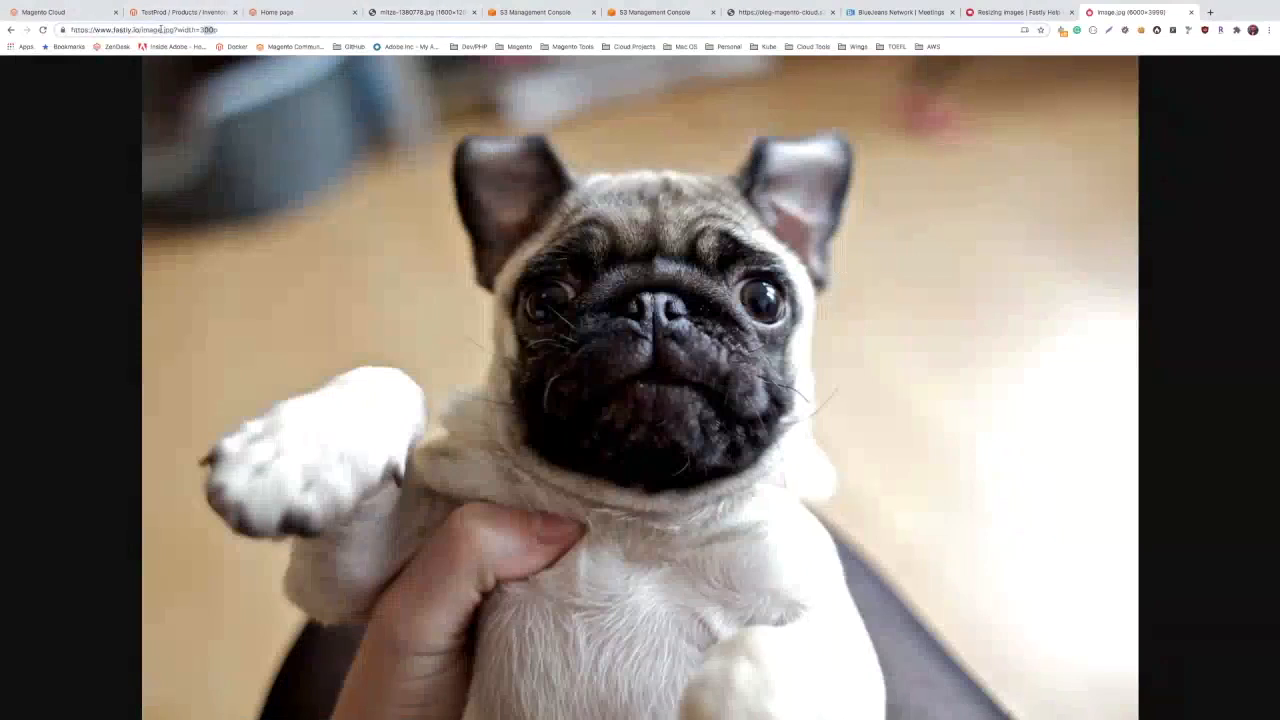
{"action": "type", "text": "3"}
{"action": "key", "text": "BackSpace"}
{"action": "type", "text": "100"}
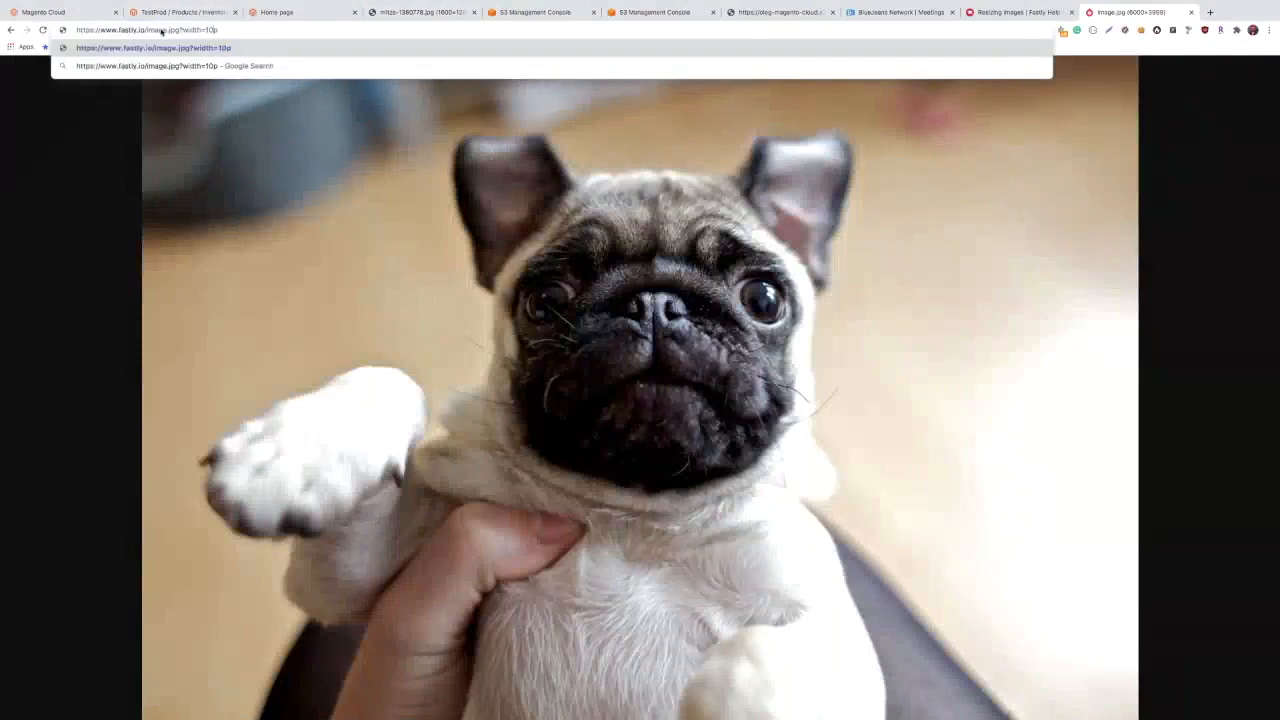
{"action": "key", "text": "Return"}
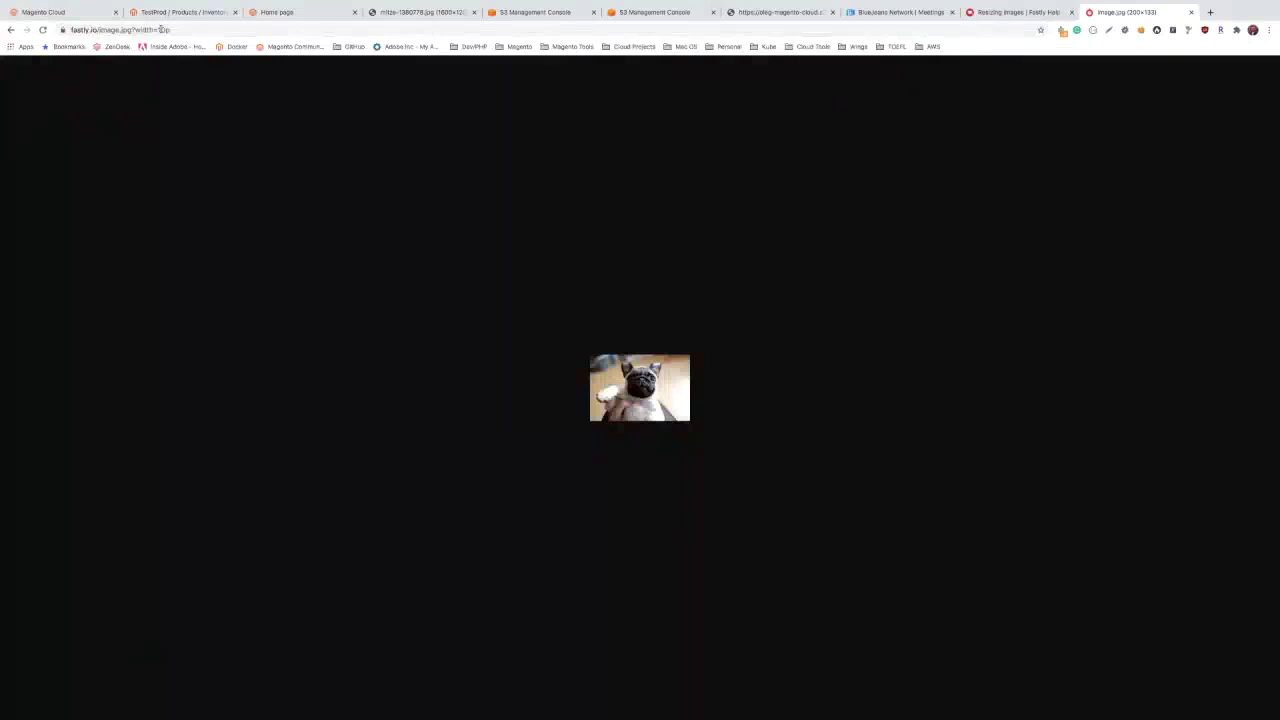
Step: Replace the width parameter in the image URL with 20p and load the image
{"action": "left_click", "coordinate": [165, 30]}
{"action": "left_click", "coordinate": [199, 29]}
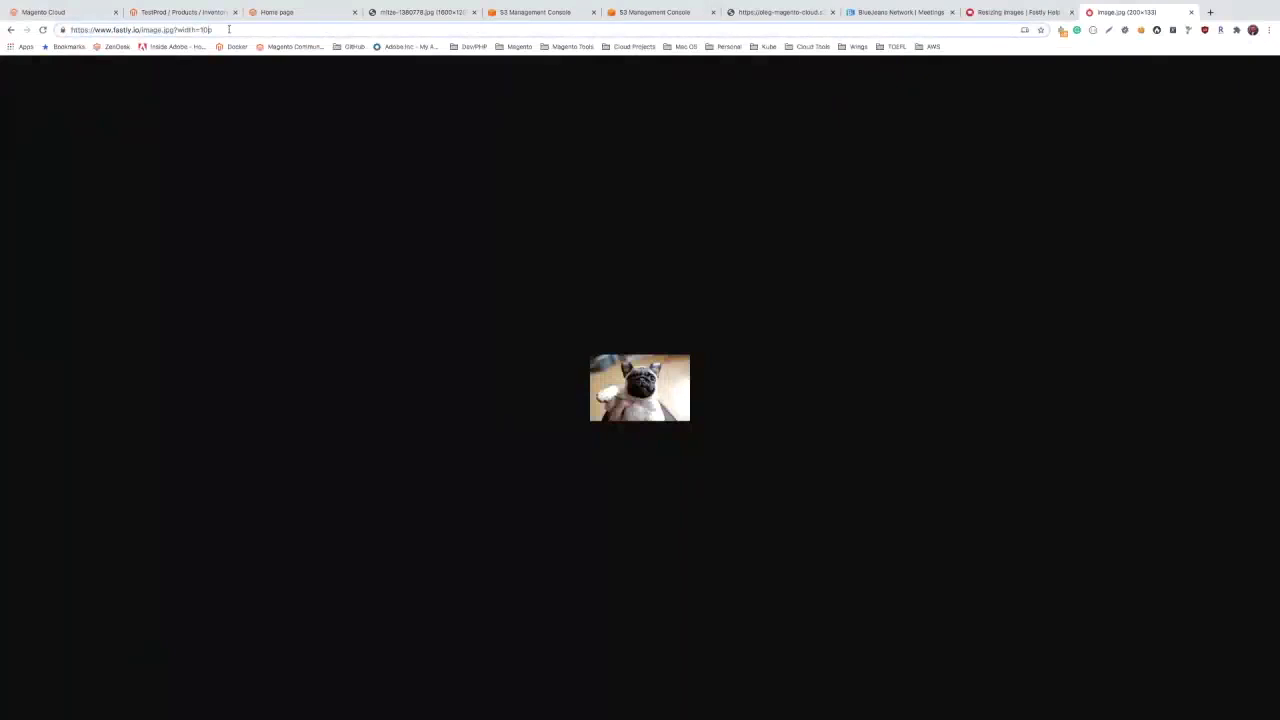
{"action": "key", "text": "BackSpace"}
{"action": "key", "text": "BackSpace"}
{"action": "key", "text": "BackSpace"}
{"action": "type", "text": "20p"}
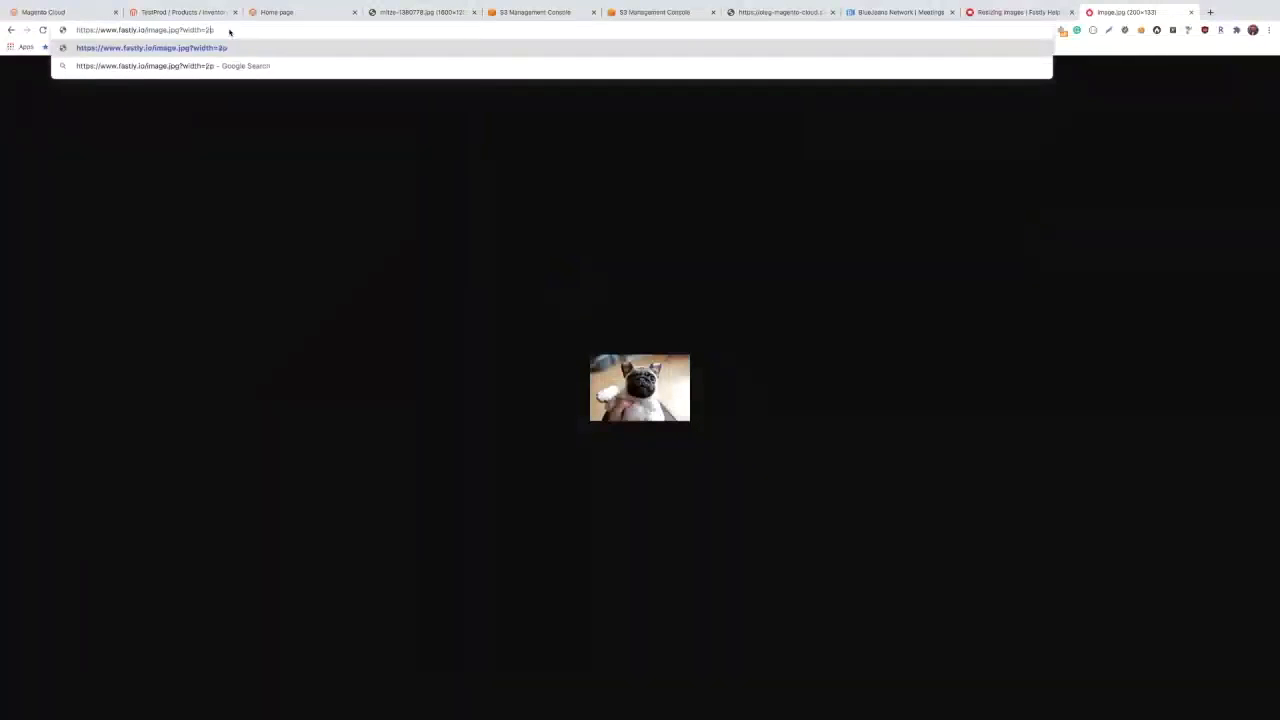
{"action": "key", "text": "Return"}
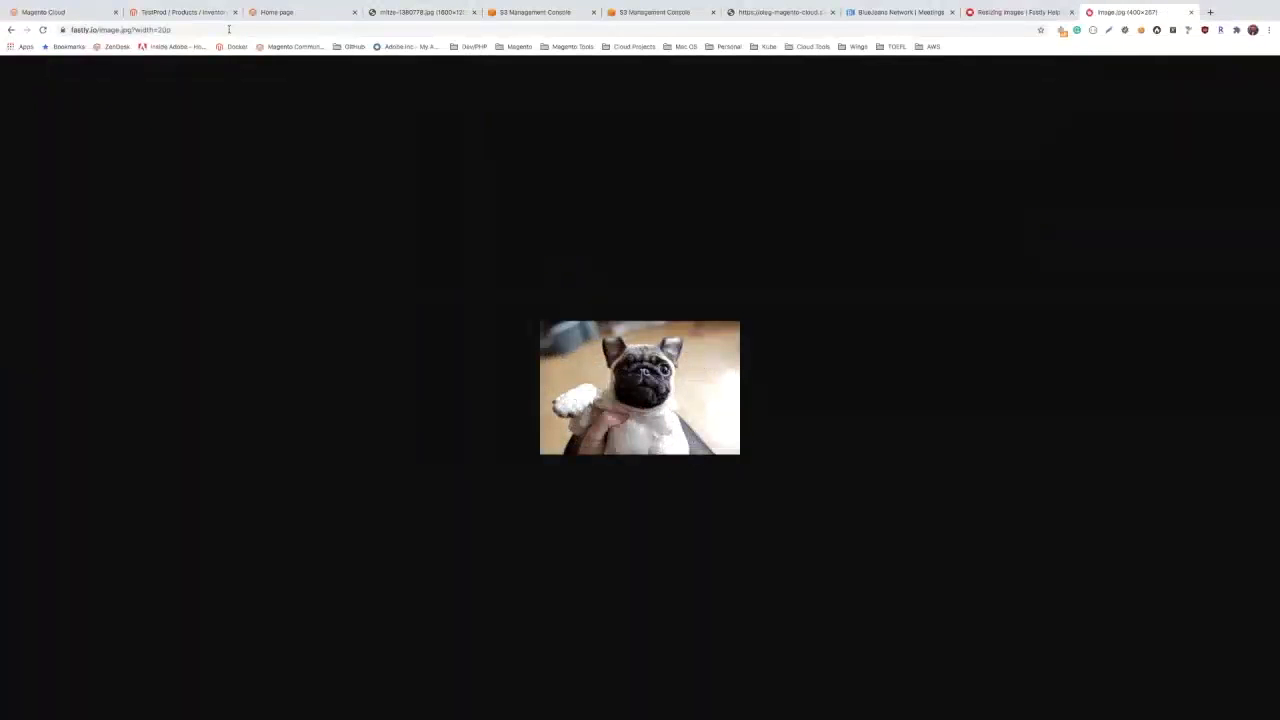
Step: Request the image at width=40p by editing the URL's width parameter
{"action": "left_click_drag", "start_coordinate": [168, 29], "coordinate": [160, 29]}
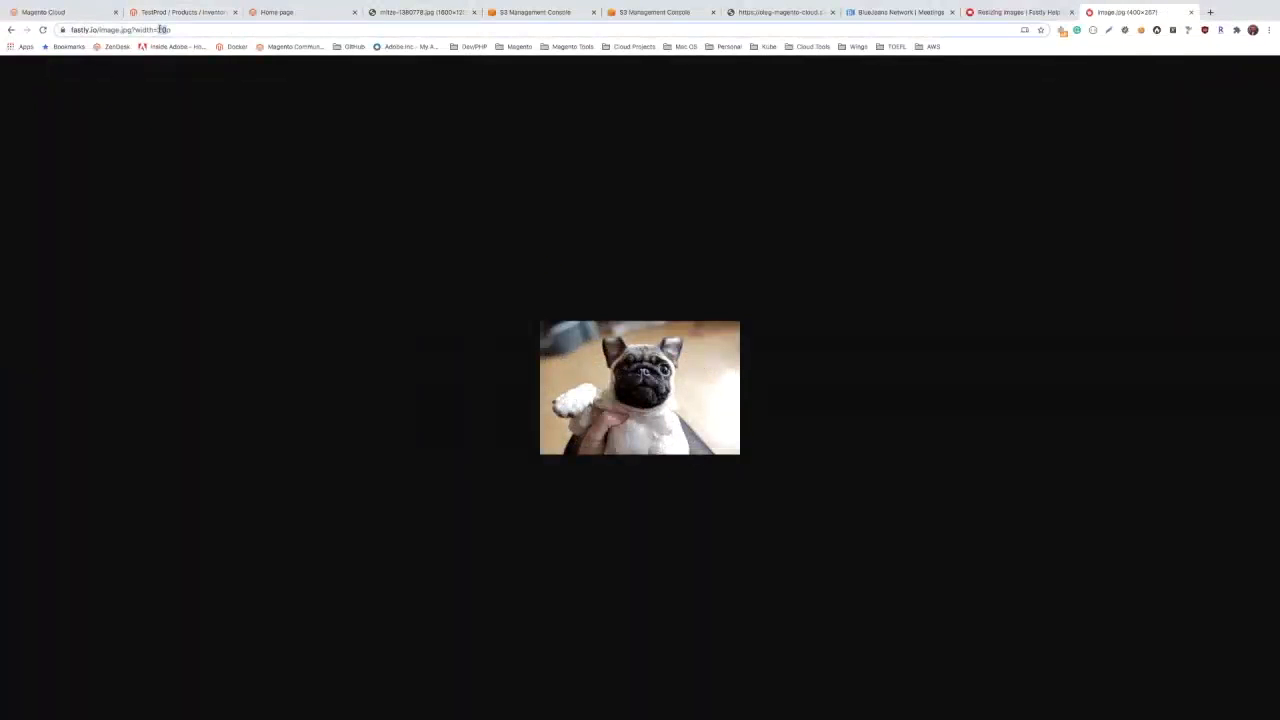
{"action": "type", "text": "40p"}
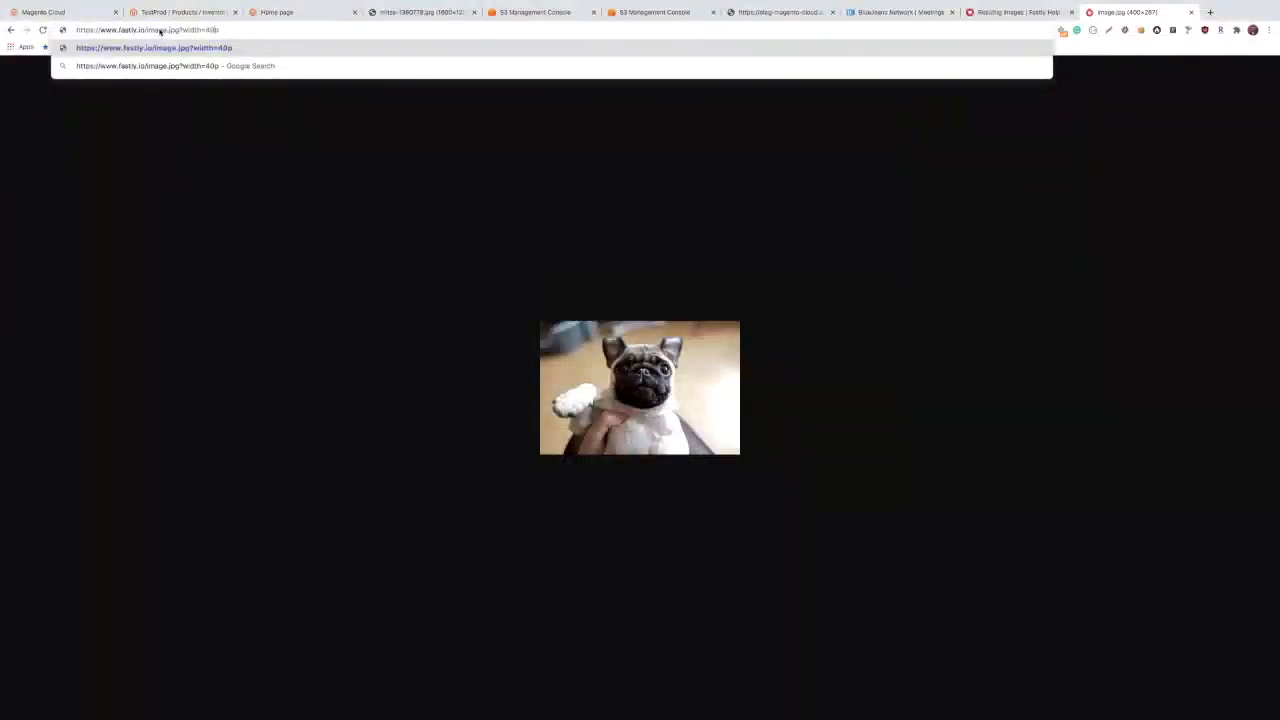
{"action": "key", "text": "Return"}
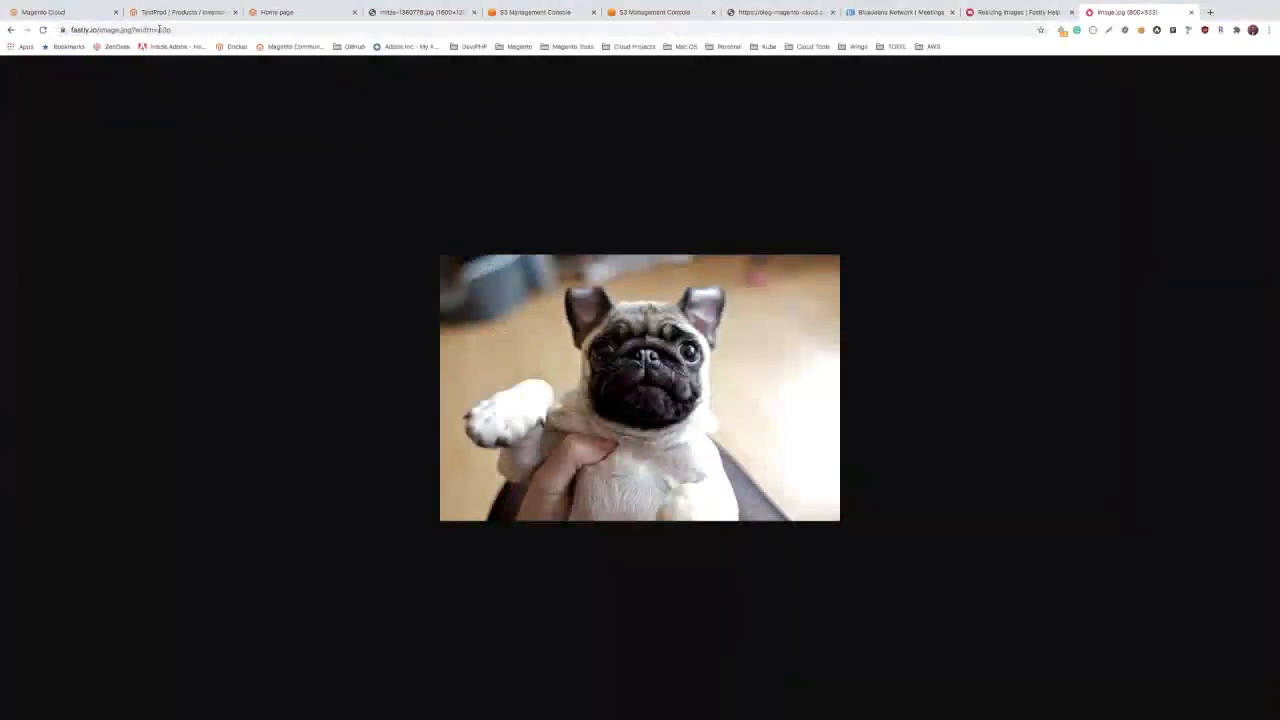
Step: Request the image at width=70p by editing the URL's width parameter
{"action": "left_click", "coordinate": [158, 29]}
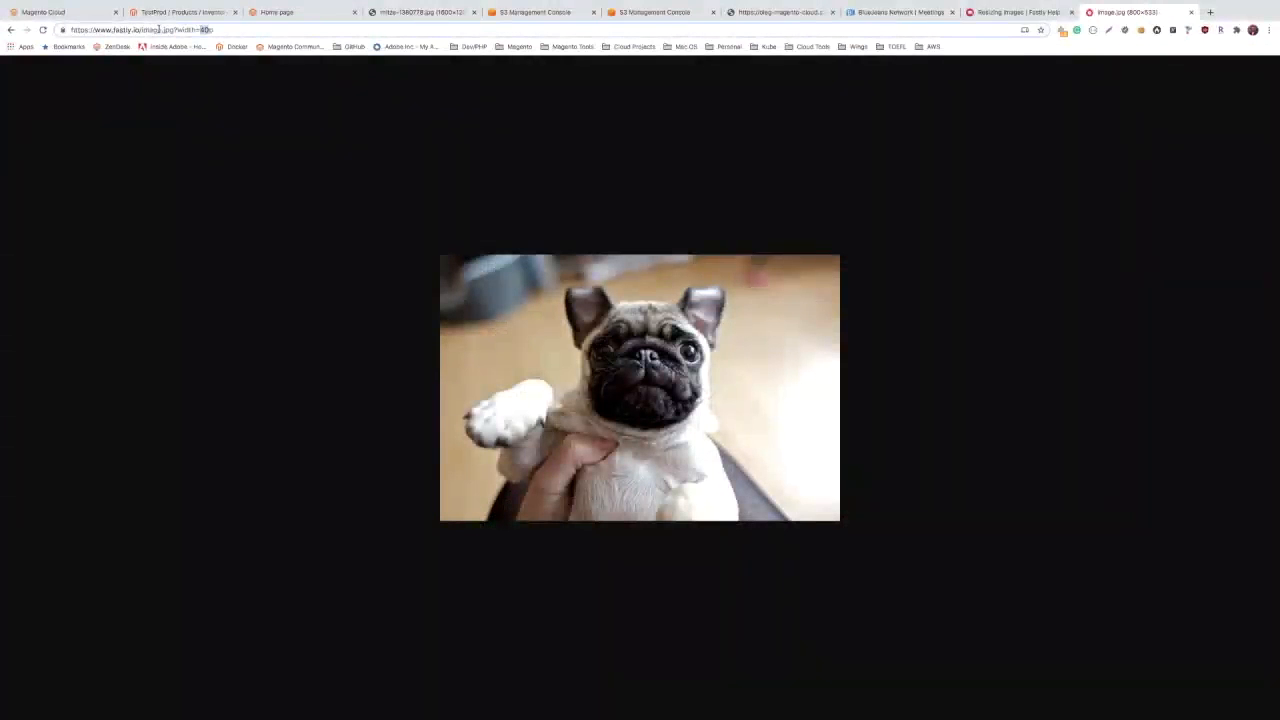
{"action": "type", "text": "700"}
{"action": "key", "text": "Return"}
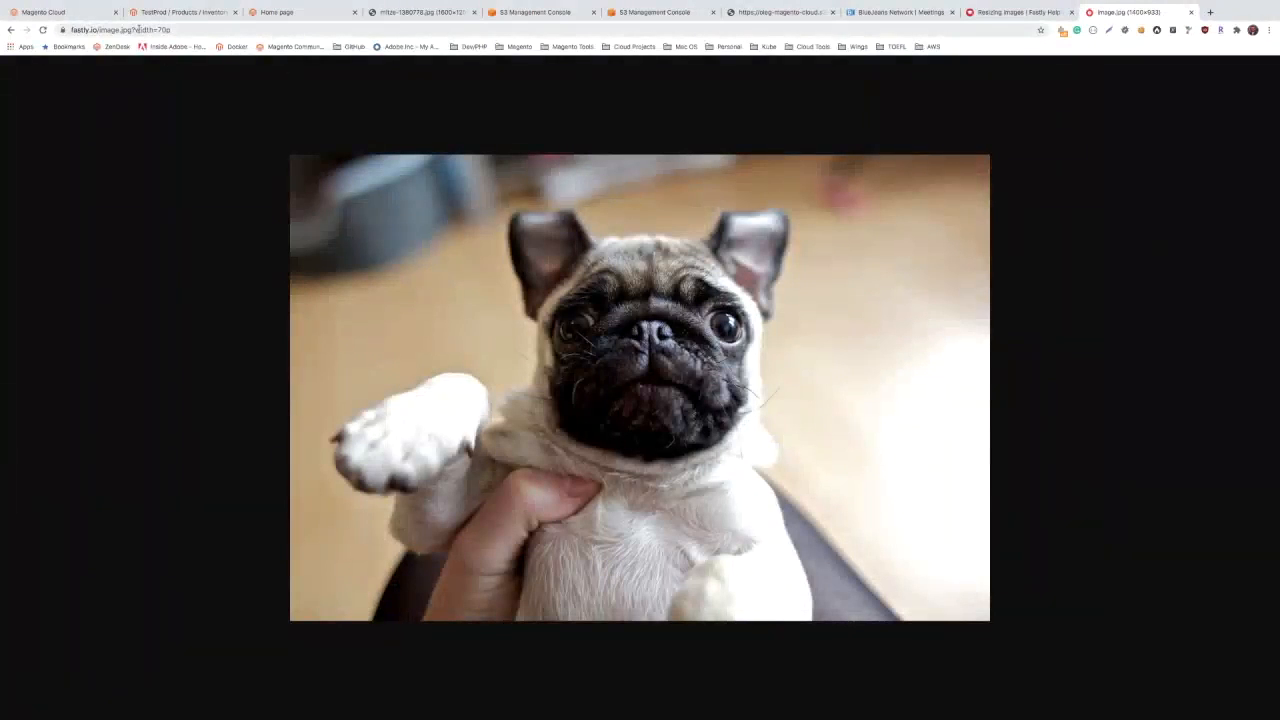
Step: Look at the mitze-1380778.jpg object in the S3 console and return to the resized Fastly image
{"action": "left_click", "coordinate": [210, 30]}
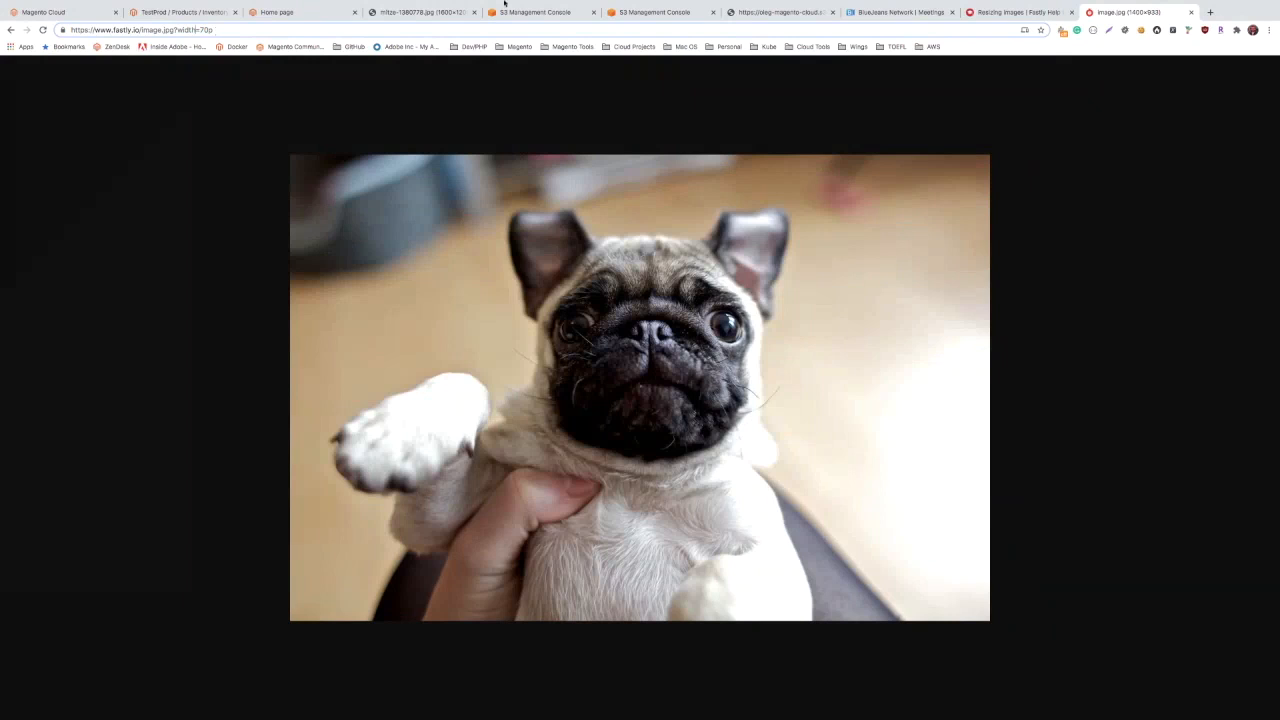
{"action": "left_click", "coordinate": [685, 12]}
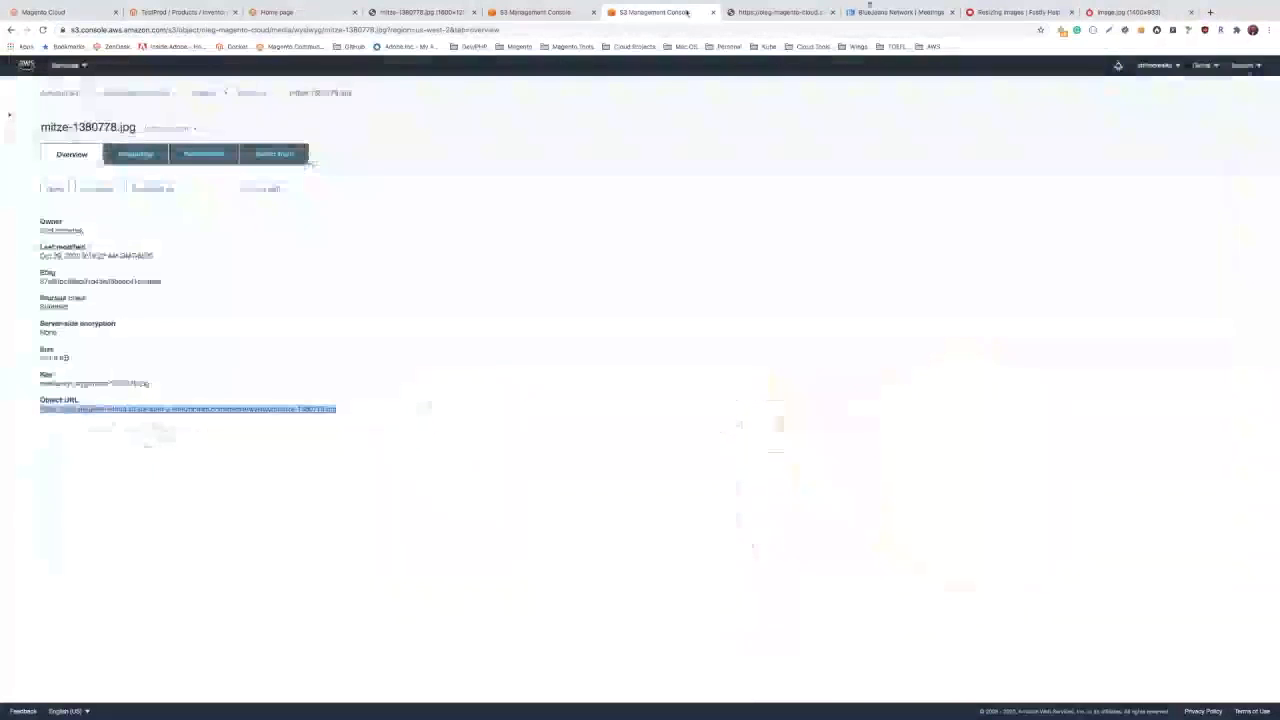
{"action": "left_click", "coordinate": [1117, 11]}
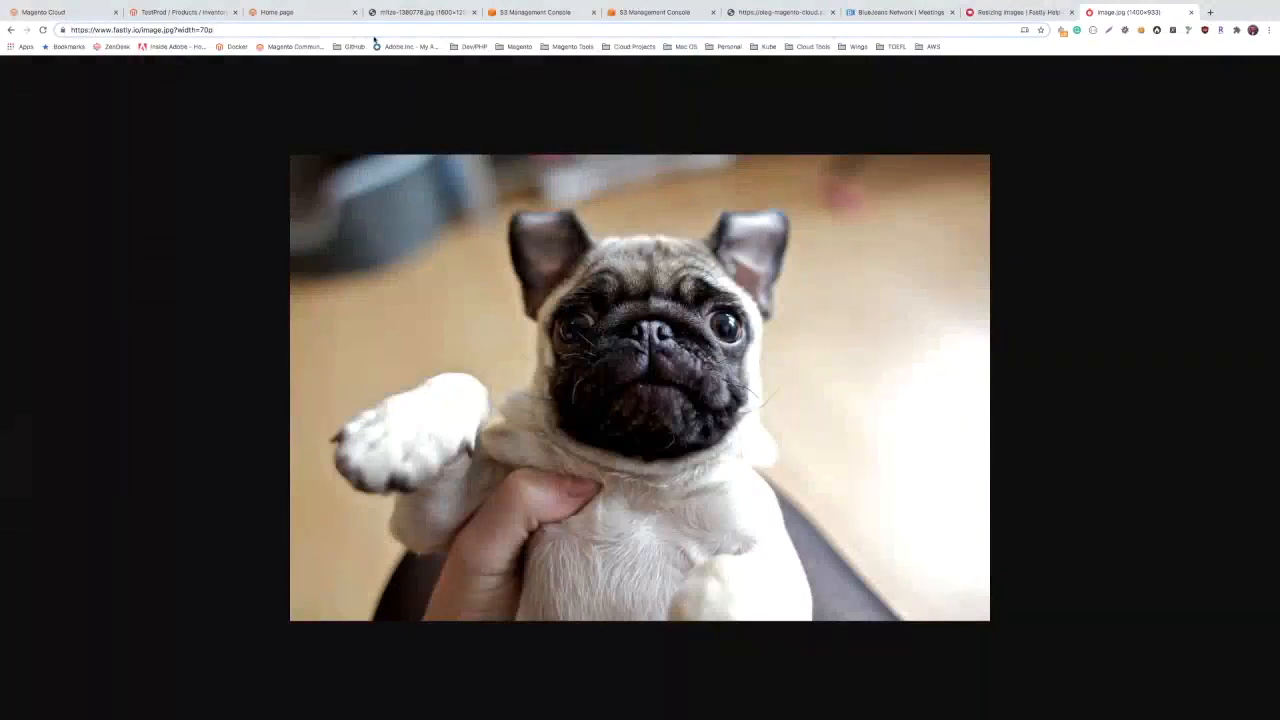
{"action": "key", "text": "super+Tab"}
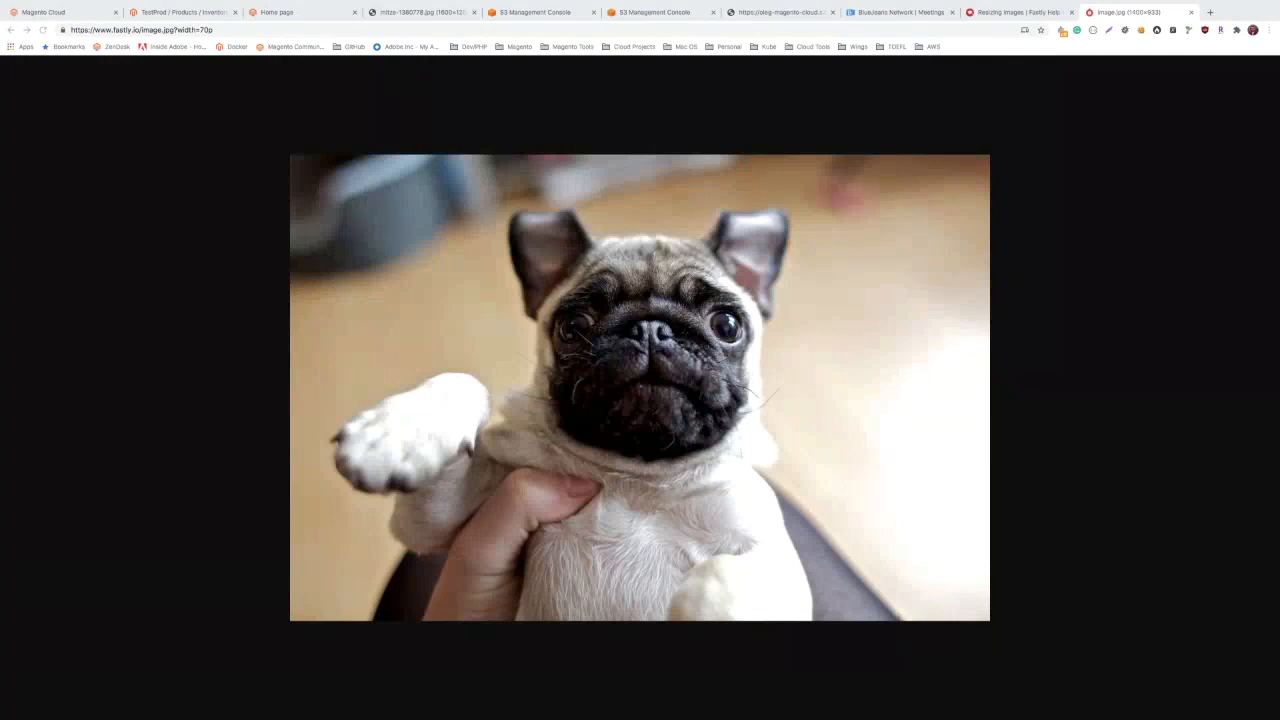
Step: Switch to the Magento Cloud project's Master environment and highlight the region prefix "us-" in its web address
{"action": "left_click", "coordinate": [270, 14]}
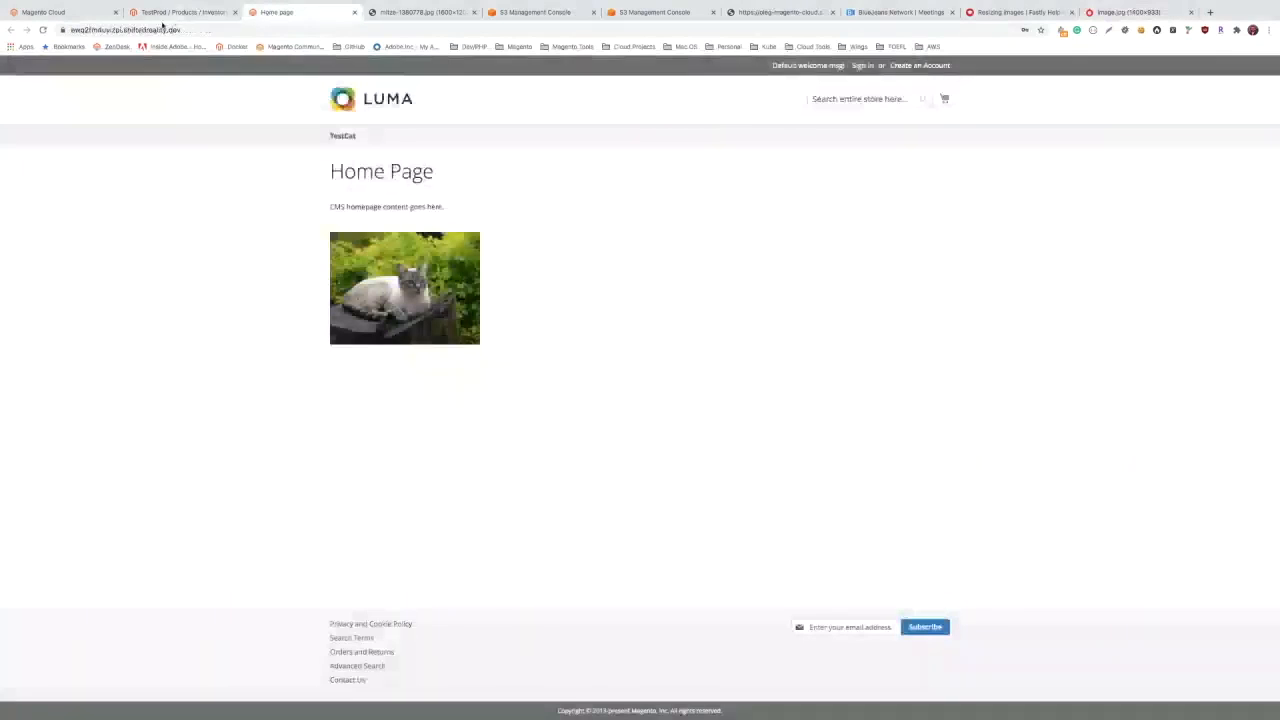
{"action": "left_click", "coordinate": [182, 14]}
{"action": "left_click", "coordinate": [98, 14]}
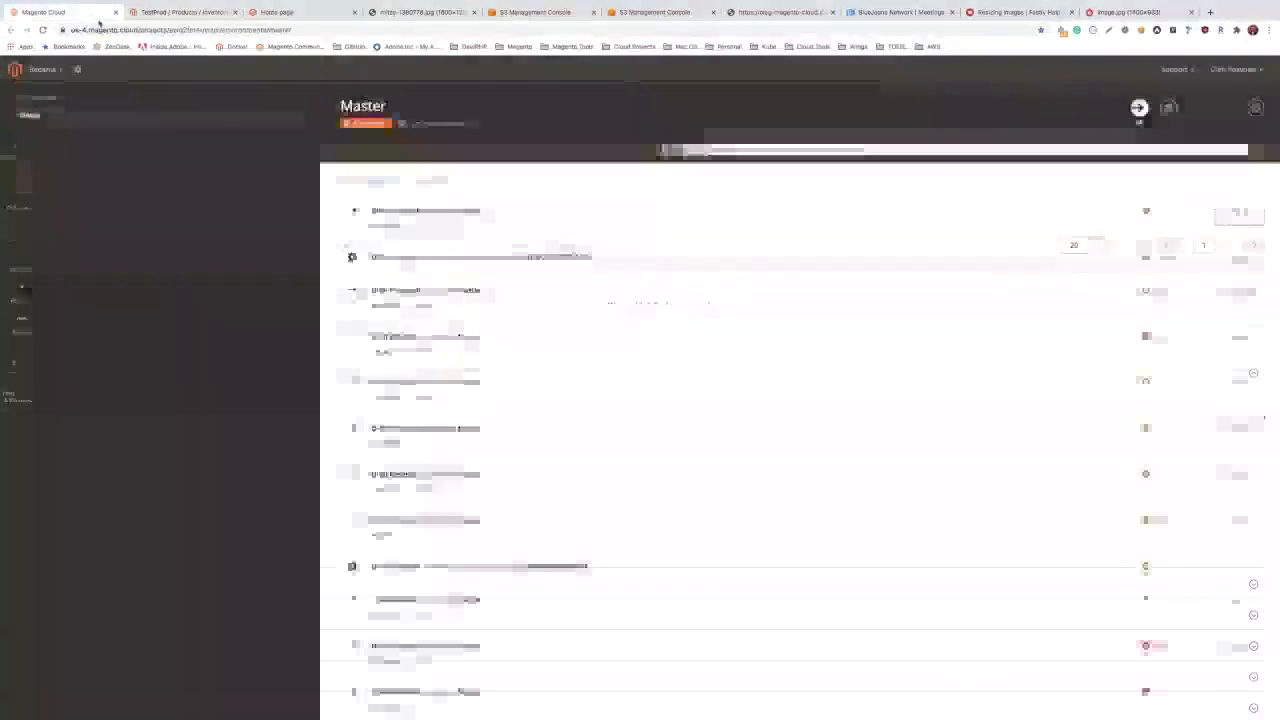
{"action": "left_click_drag", "start_coordinate": [63, 30], "coordinate": [64, 30]}
{"action": "left_click", "coordinate": [112, 30]}
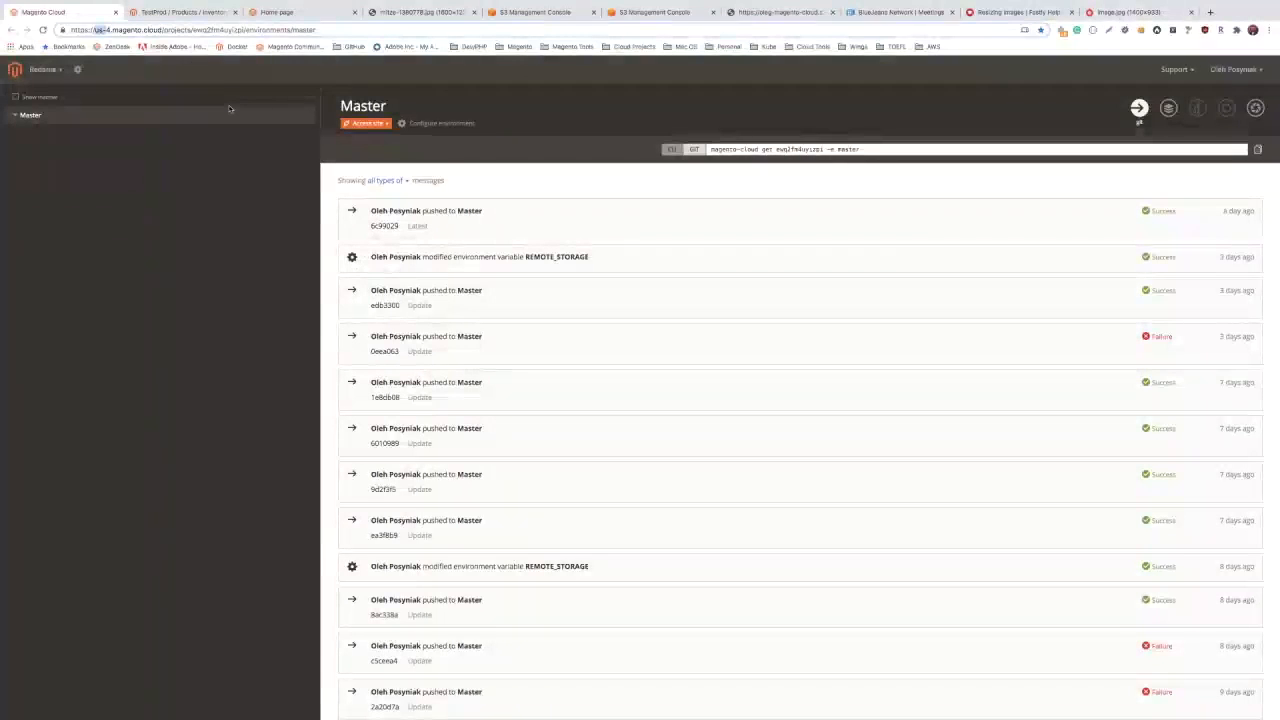
Step: Return to the TestProd product and open its "Burning Fireplace" video entry to view the video details
{"action": "left_click", "coordinate": [172, 13]}
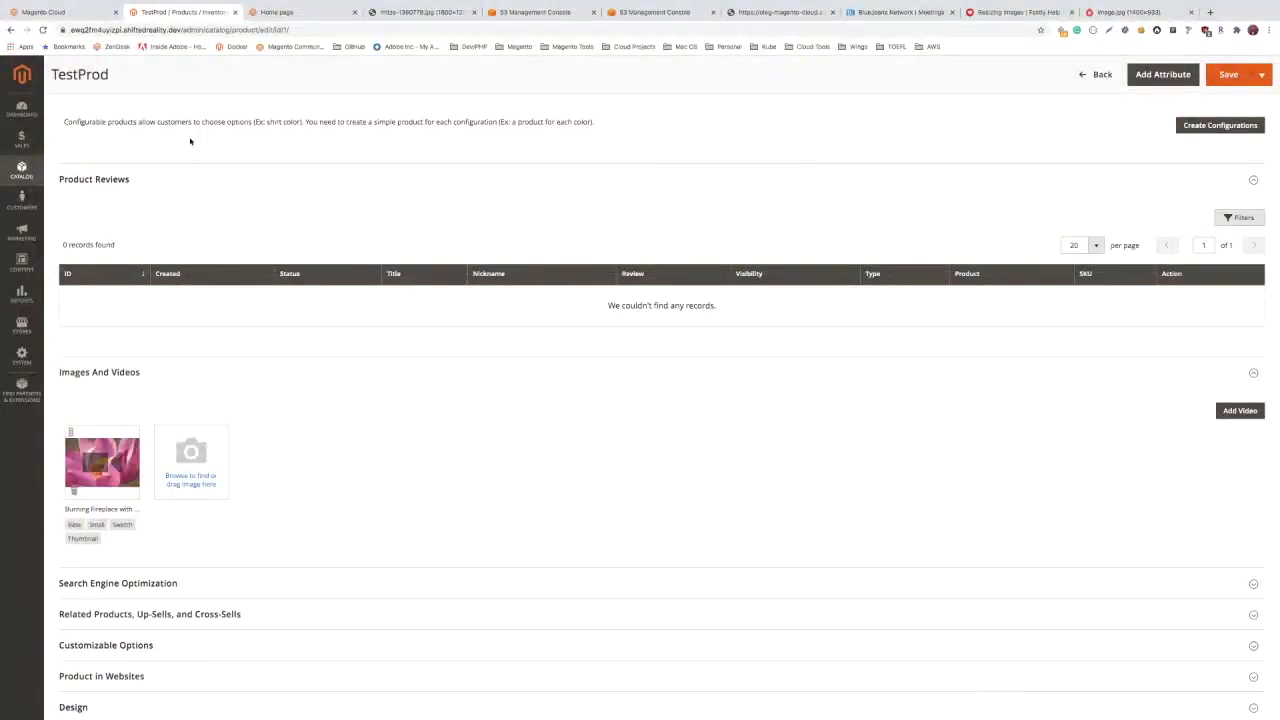
{"action": "left_click", "coordinate": [135, 478]}
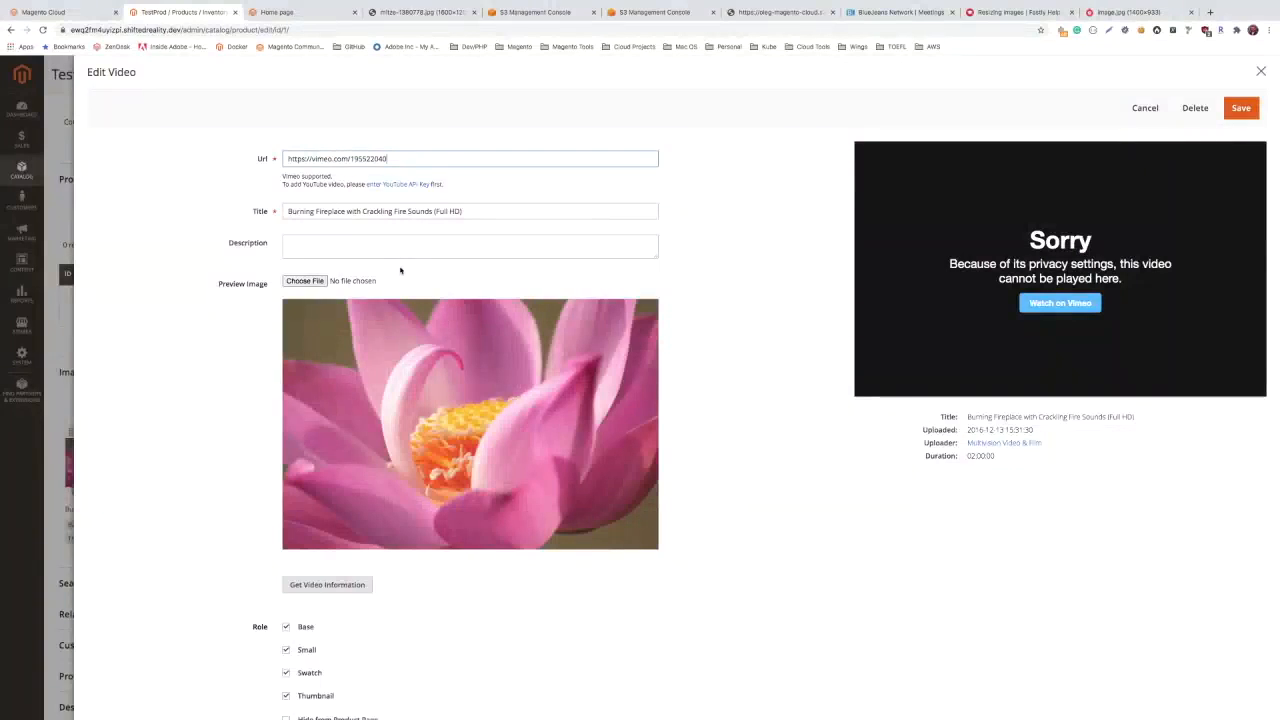
Step: Search the web for "aws s3 price" in a new tab and open the Amazon S3 pricing page
{"action": "left_click", "coordinate": [1210, 12]}
{"action": "type", "text": "aws s3"}
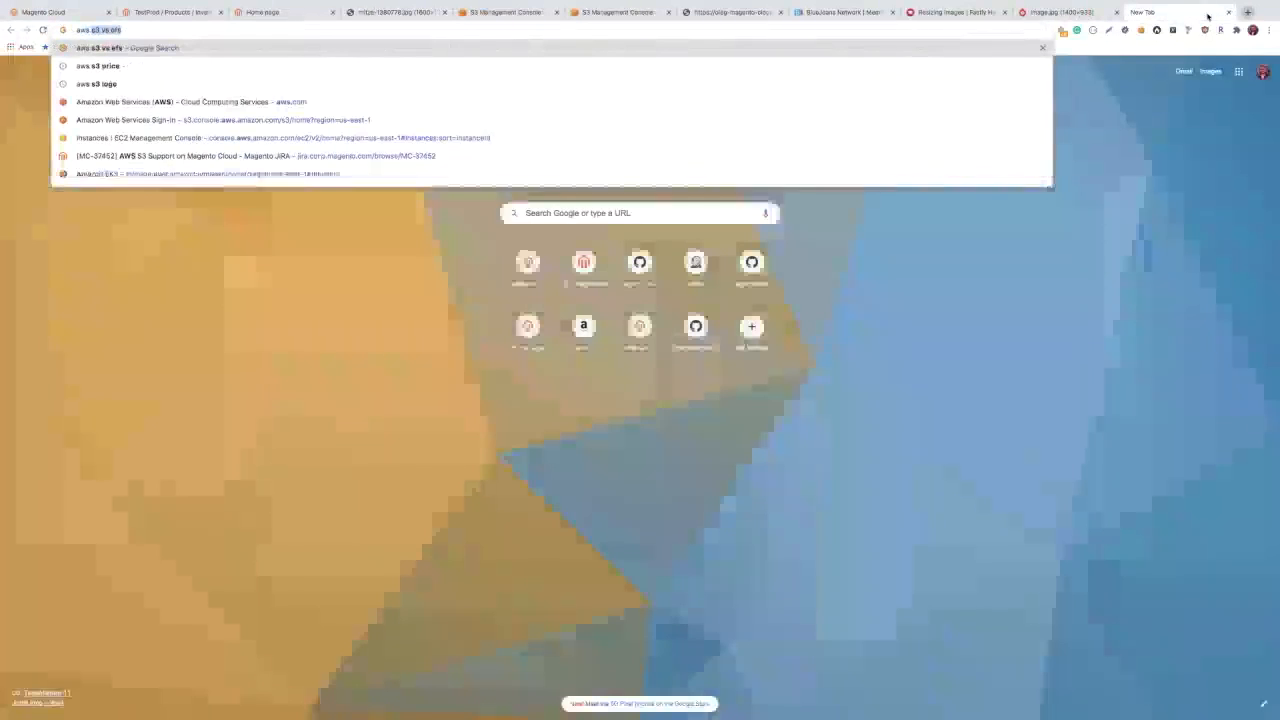
{"action": "type", "text": " price"}
{"action": "key", "text": "Return"}
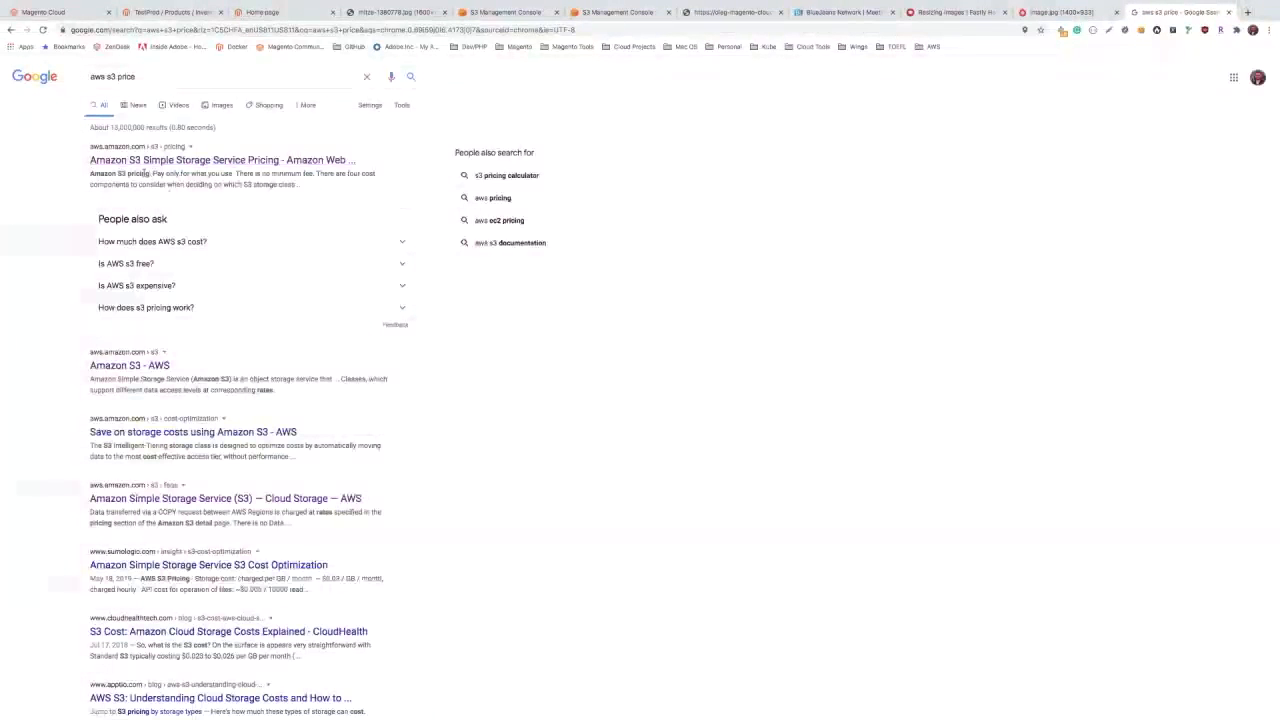
{"action": "left_click", "coordinate": [156, 163]}
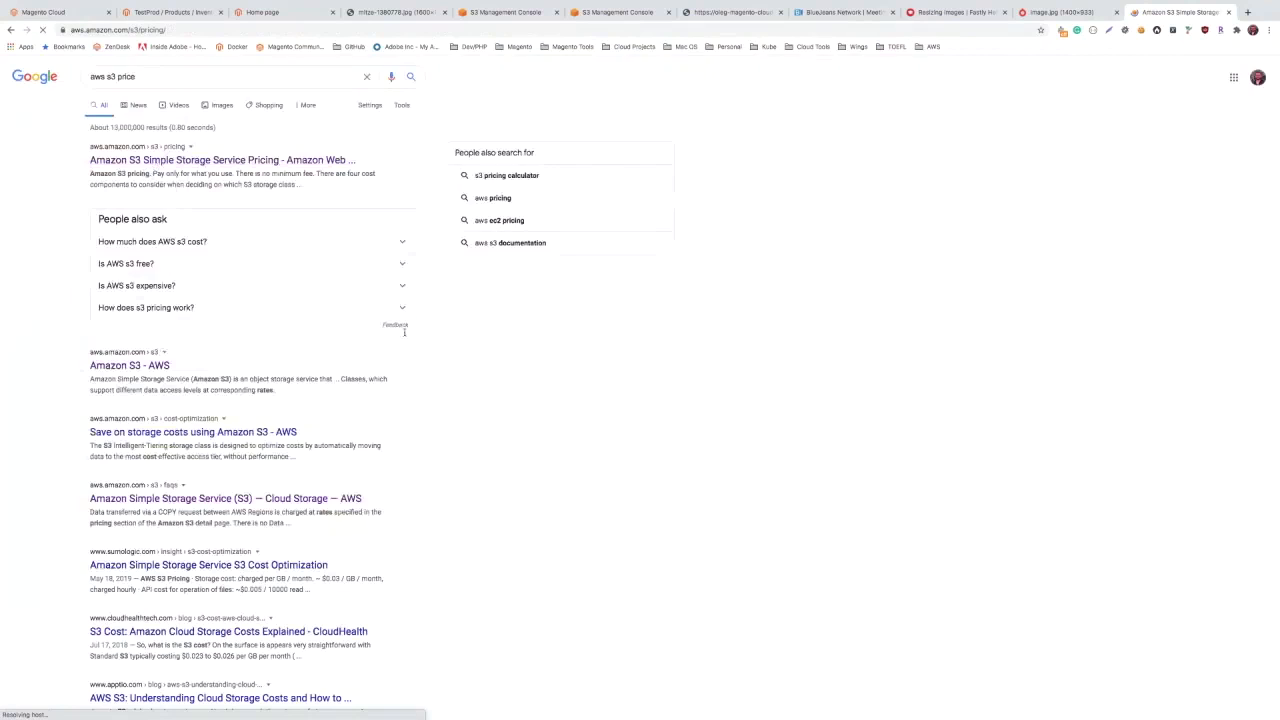
Step: Show the S3 pricing for requests and data retrievals and highlight the S3 Standard price for PUT, COPY, POST, LIST requests
{"action": "scroll", "coordinate": [311, 346], "scroll_direction": "down", "scroll_amount": 5}
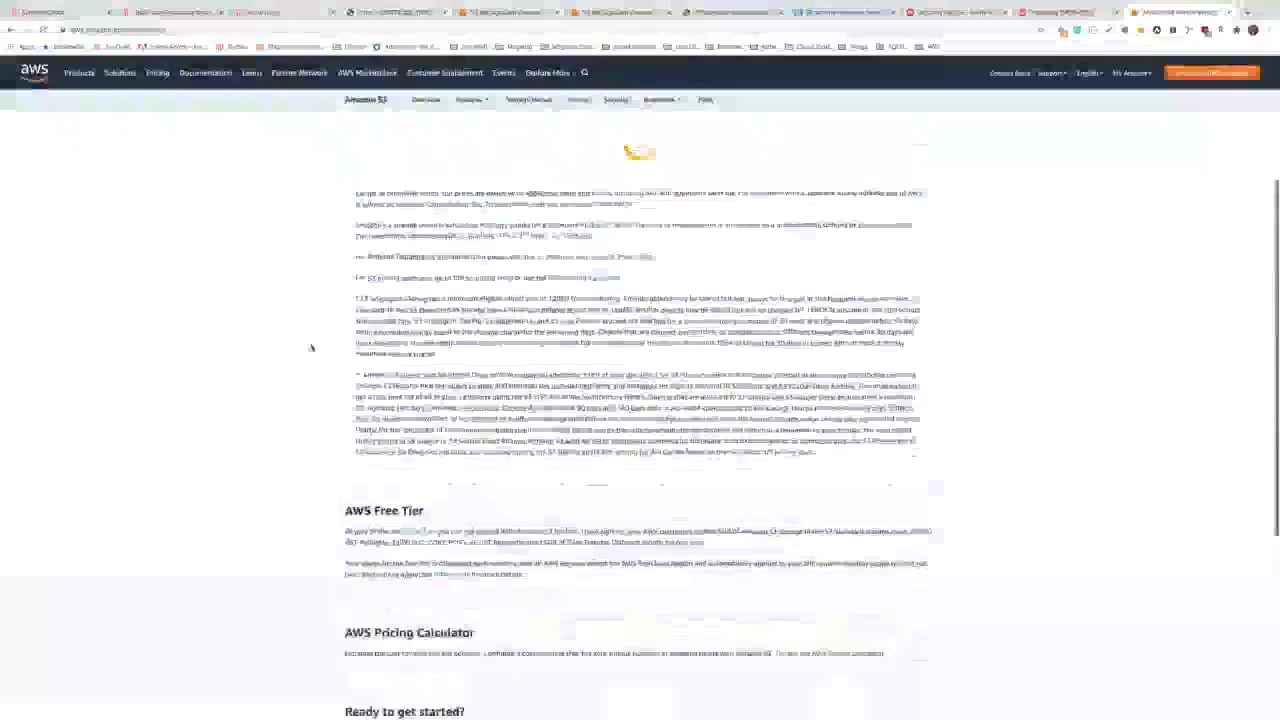
{"action": "scroll", "coordinate": [311, 347], "scroll_direction": "up", "scroll_amount": 3}
{"action": "scroll", "coordinate": [400, 379], "scroll_direction": "down", "scroll_amount": 2}
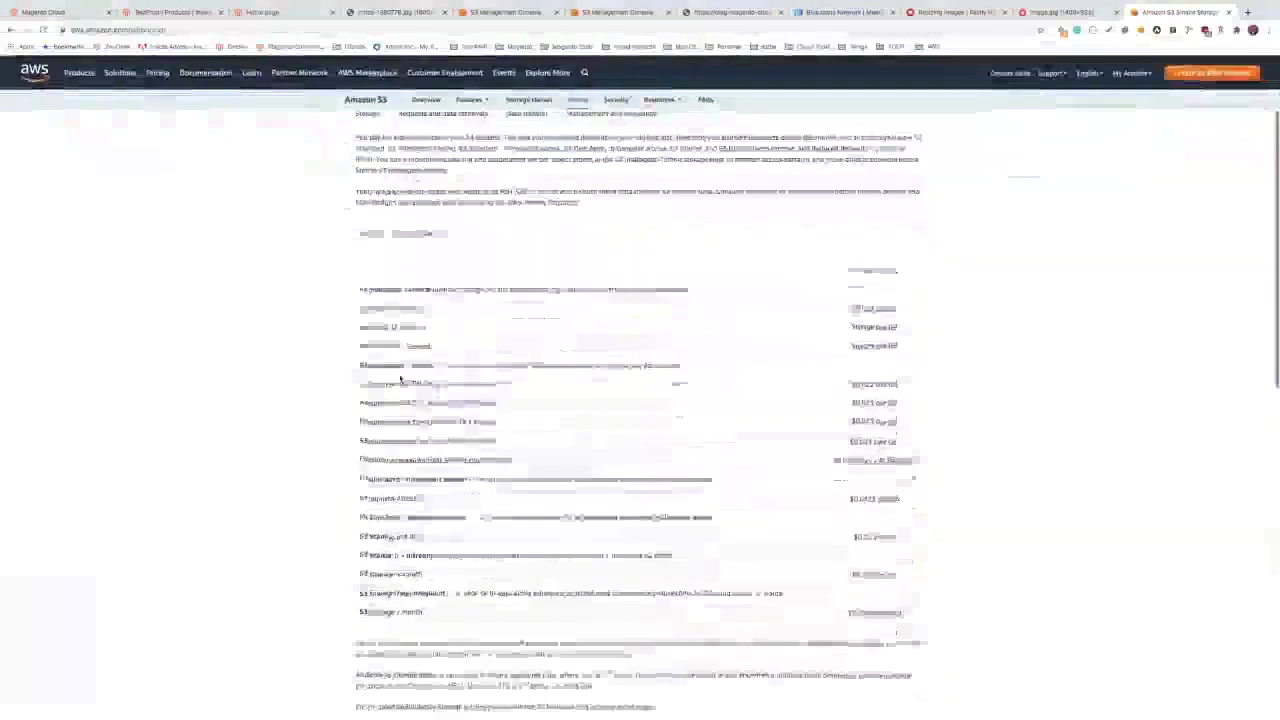
{"action": "left_click", "coordinate": [414, 164]}
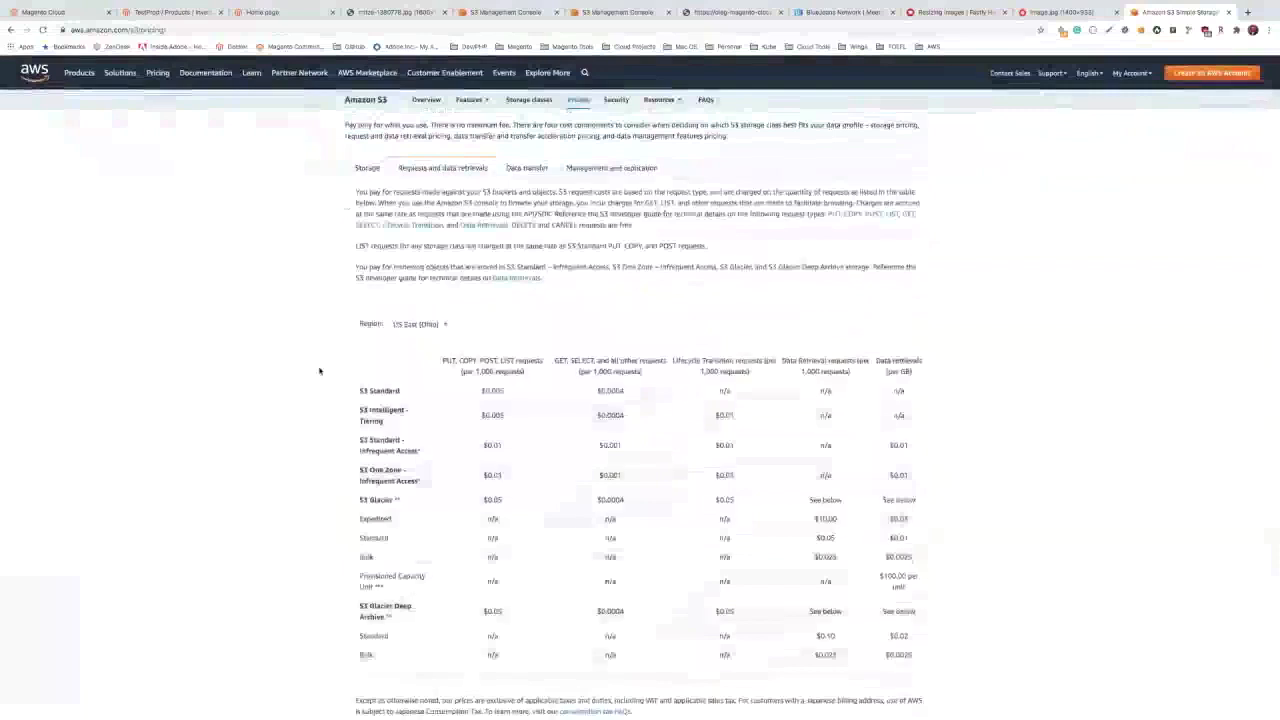
{"action": "scroll", "coordinate": [491, 294], "scroll_direction": "down", "scroll_amount": 1}
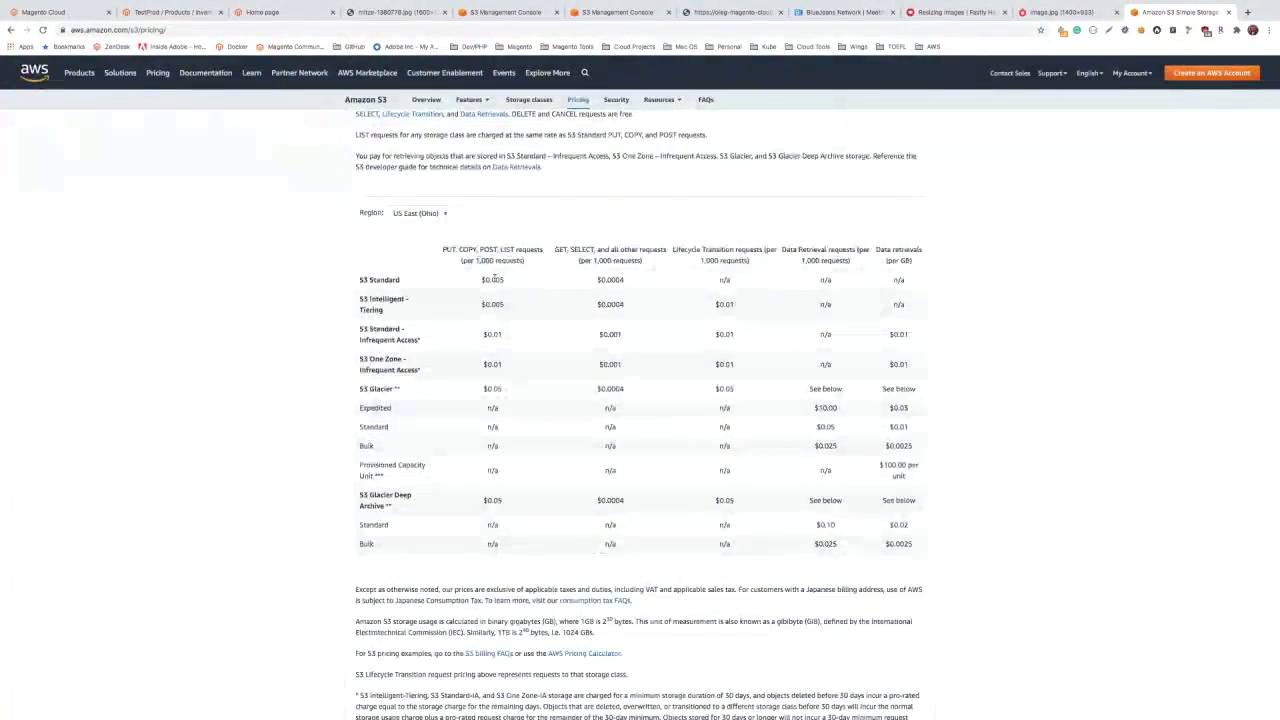
{"action": "left_click_drag", "start_coordinate": [494, 280], "coordinate": [505, 280]}
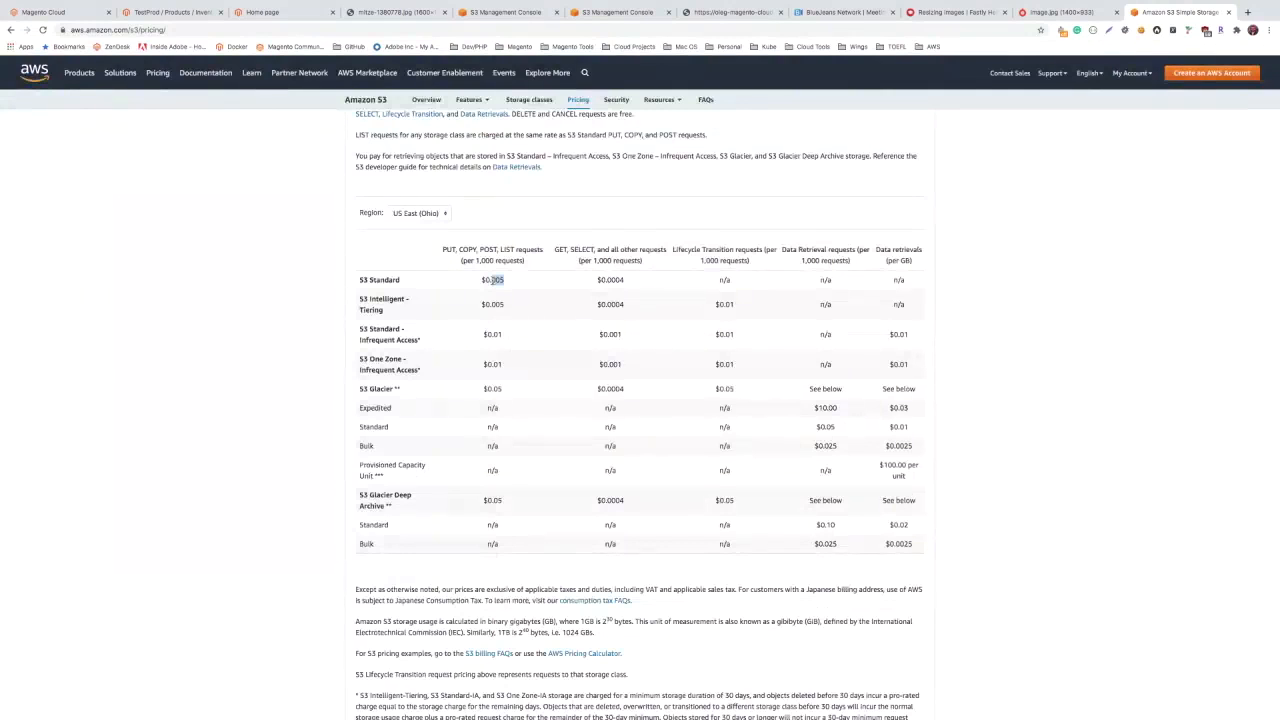
Step: Highlight the S3 Standard price for PUT, COPY, POST, LIST requests in the US East (Ohio) table again
{"action": "scroll", "coordinate": [487, 293], "scroll_direction": "up", "scroll_amount": 1}
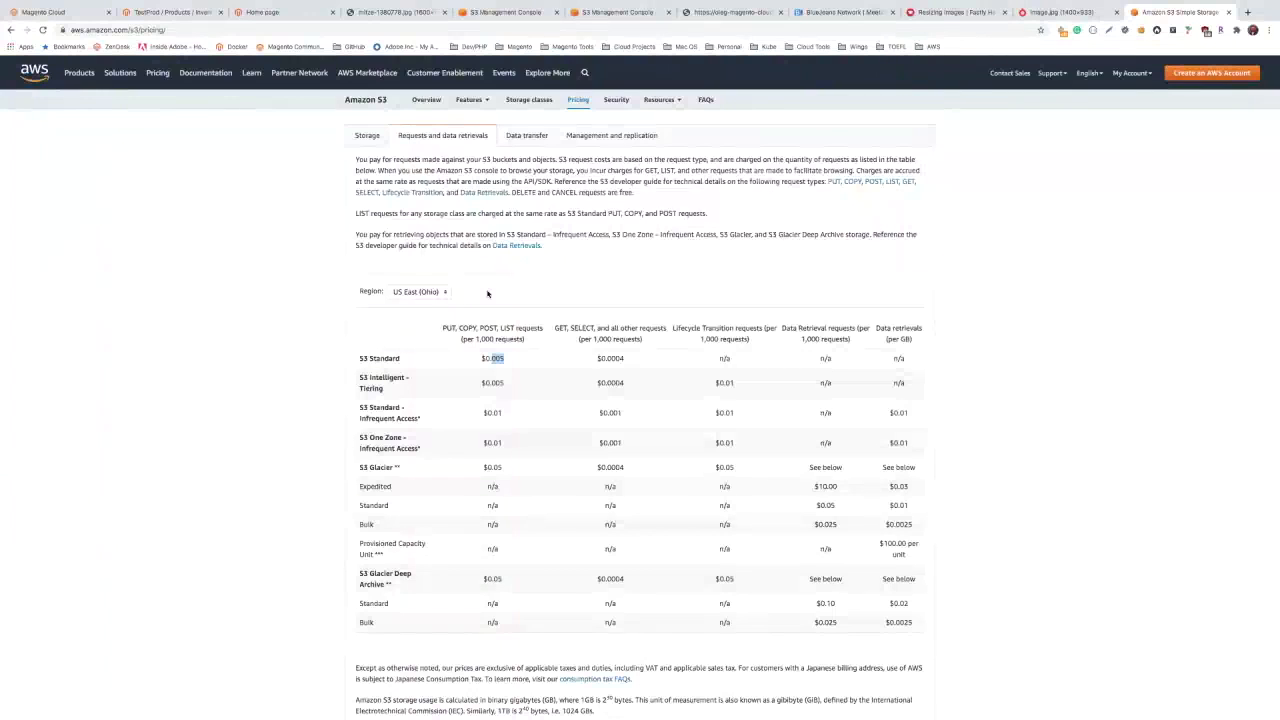
{"action": "left_click", "coordinate": [507, 359]}
{"action": "left_click_drag", "start_coordinate": [507, 359], "coordinate": [490, 359]}
Step: Show the S3 data transfer pricing and highlight the "All data transfer in" row under transfers from the internet
{"action": "scroll", "coordinate": [495, 345], "scroll_direction": "up", "scroll_amount": 1}
{"action": "left_click", "coordinate": [535, 172]}
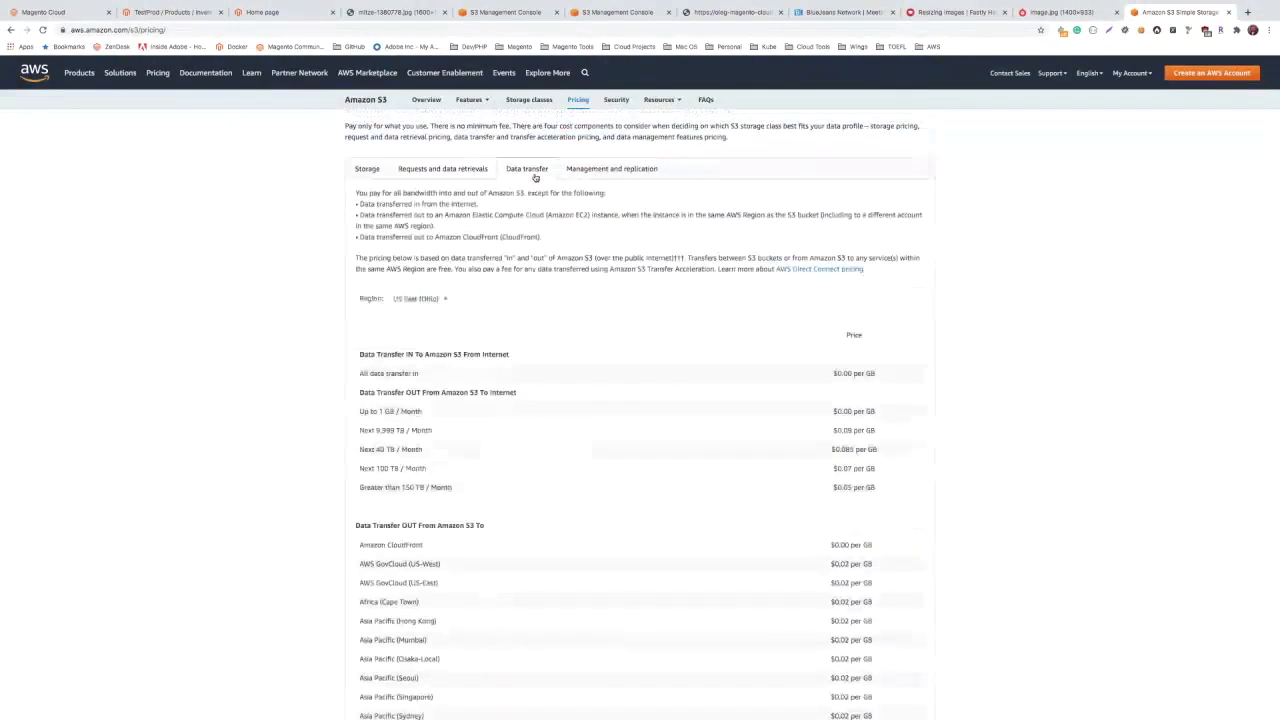
{"action": "scroll", "coordinate": [789, 428], "scroll_direction": "down", "scroll_amount": 1}
{"action": "scroll", "coordinate": [789, 428], "scroll_direction": "down", "scroll_amount": 1}
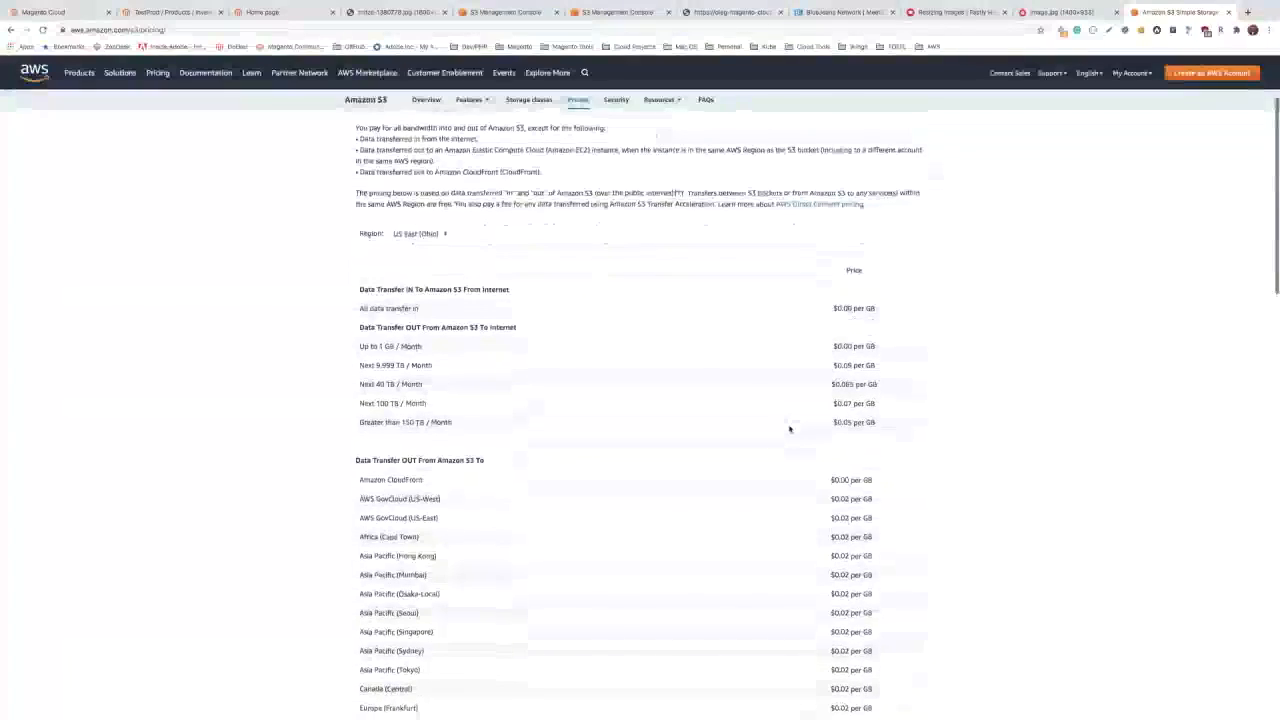
{"action": "left_click_drag", "start_coordinate": [360, 310], "coordinate": [417, 311]}
Step: Return to the S3 pricing for requests and data retrievals and bring its price table into view
{"action": "scroll", "coordinate": [417, 311], "scroll_direction": "up", "scroll_amount": 5}
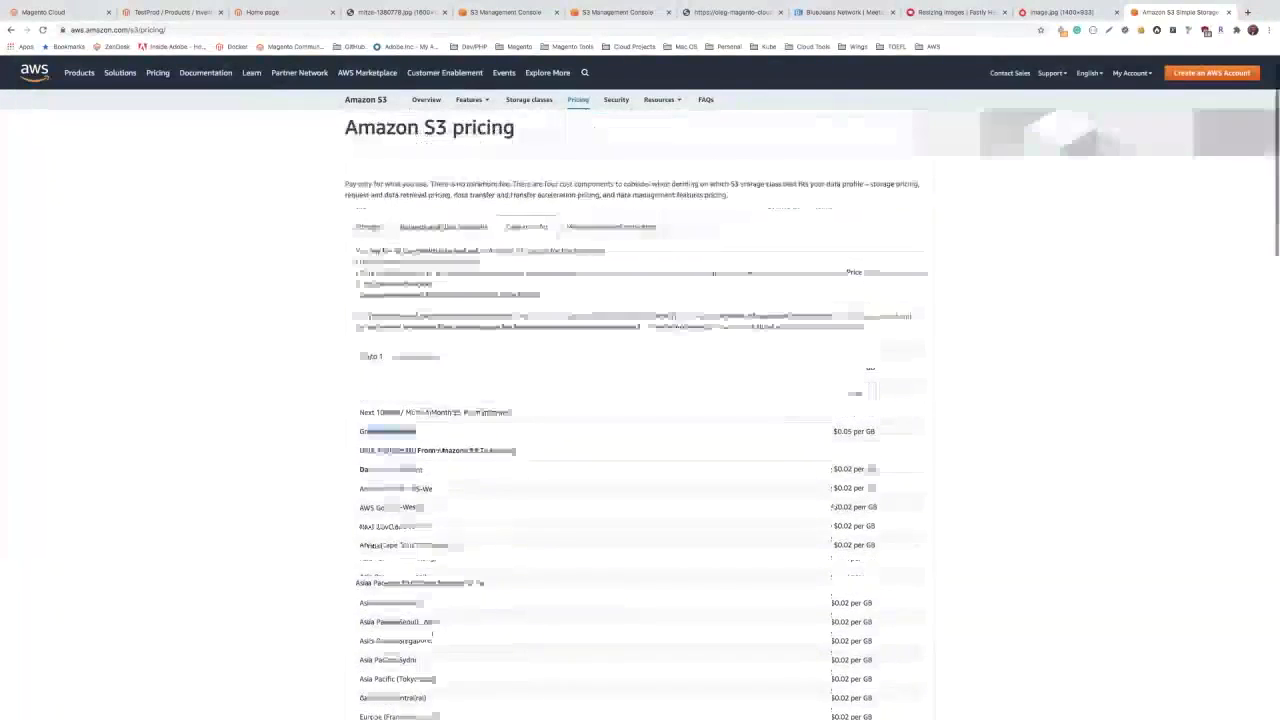
{"action": "left_click", "coordinate": [445, 244]}
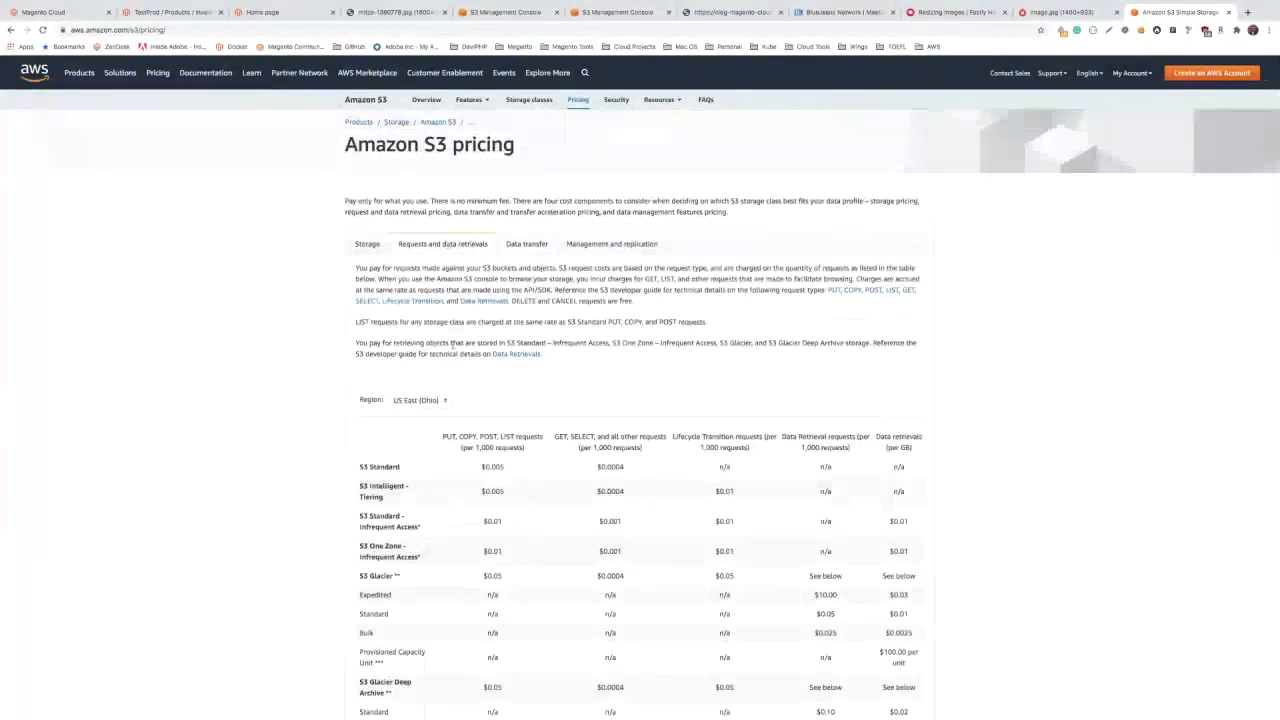
{"action": "scroll", "coordinate": [451, 343], "scroll_direction": "down", "scroll_amount": 2}
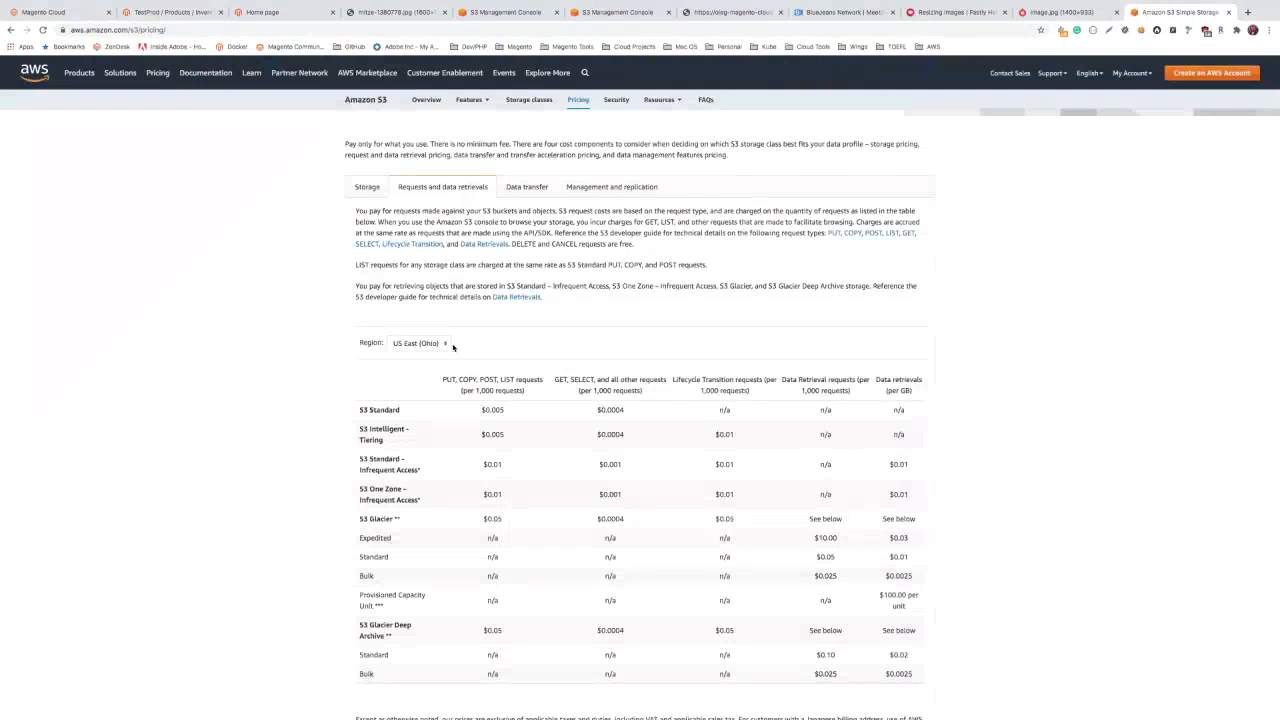
Step: Return to the TestProd product and add a pink flower photo next to the fireplace video in Images And Videos
{"action": "left_click", "coordinate": [467, 10]}
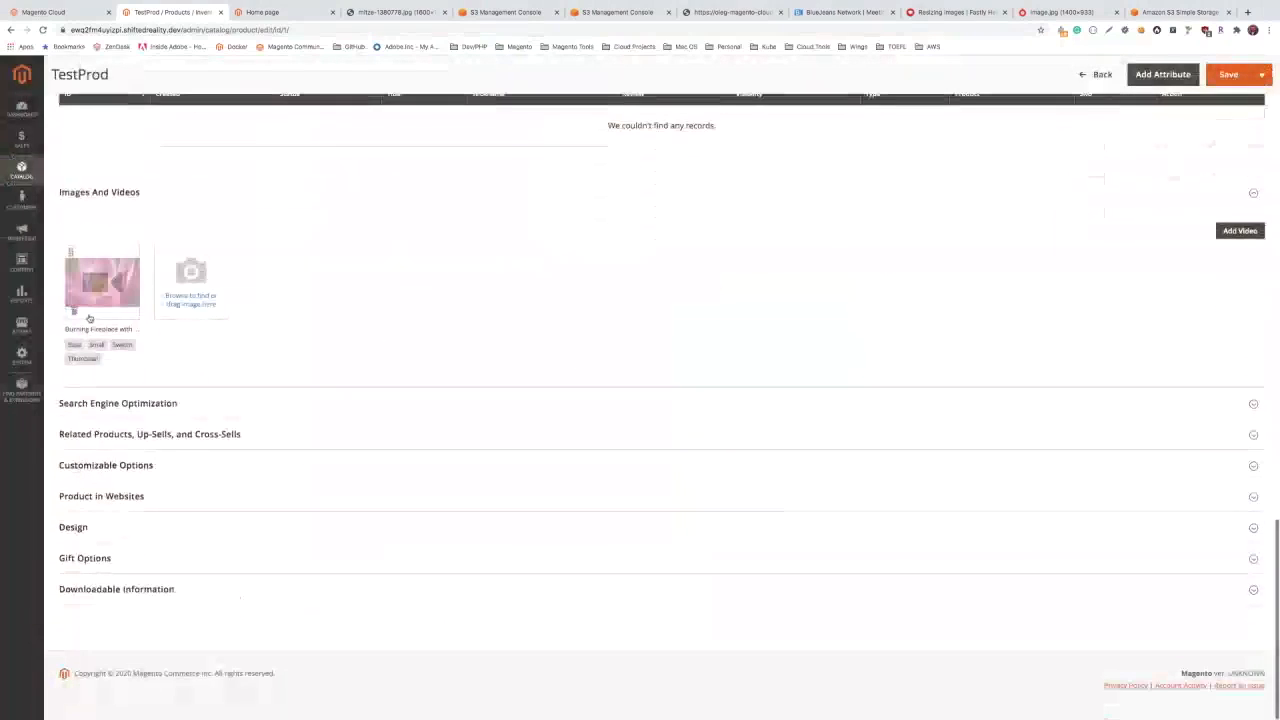
{"action": "scroll", "coordinate": [256, 354], "scroll_direction": "up", "scroll_amount": 3}
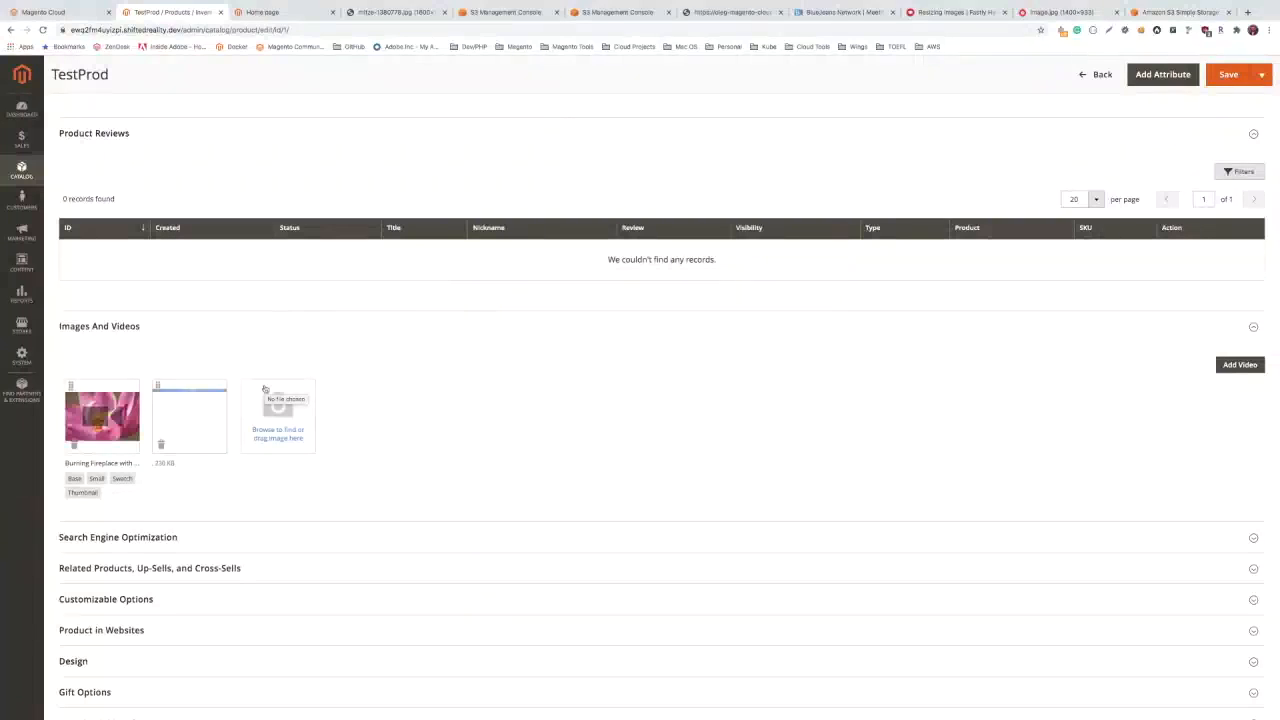
{"action": "scroll", "coordinate": [198, 463], "scroll_direction": "down", "scroll_amount": 2}
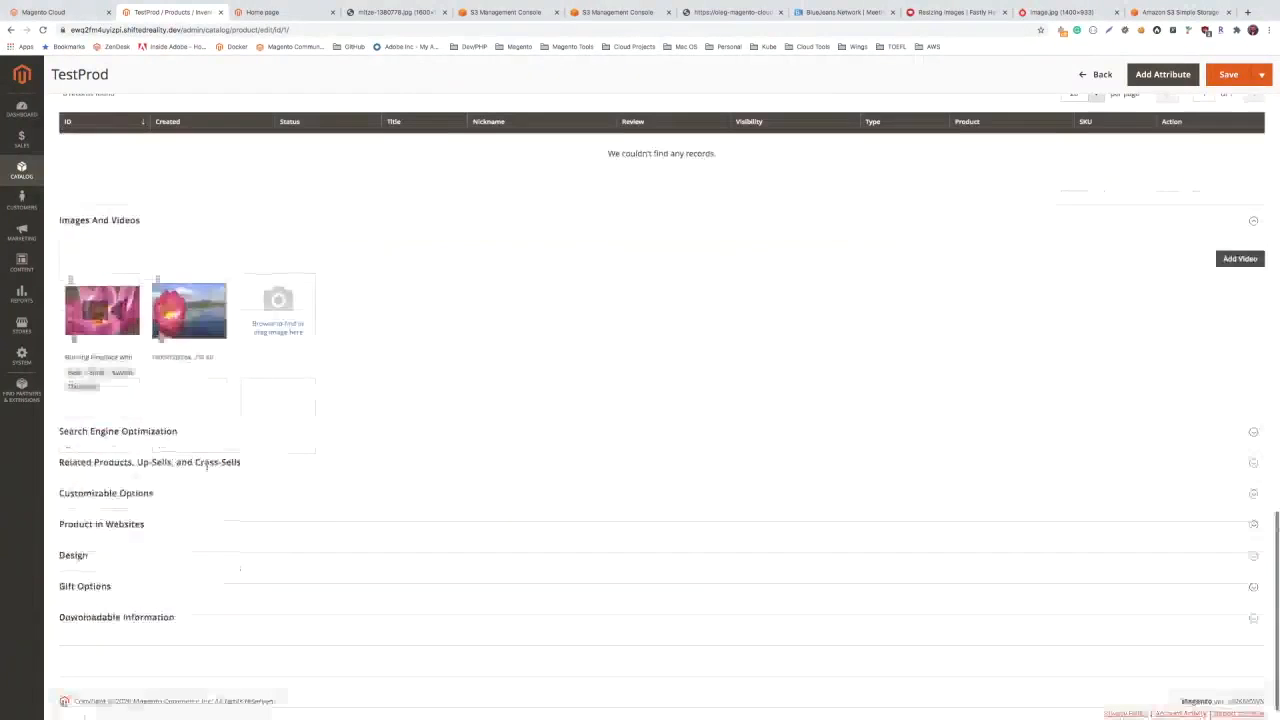
{"action": "mouse_move", "coordinate": [216, 360]}
{"action": "left_mouse_down"}
{"action": "mouse_move", "coordinate": [175, 360]}
{"action": "mouse_move", "coordinate": [211, 357]}
{"action": "left_mouse_up"}
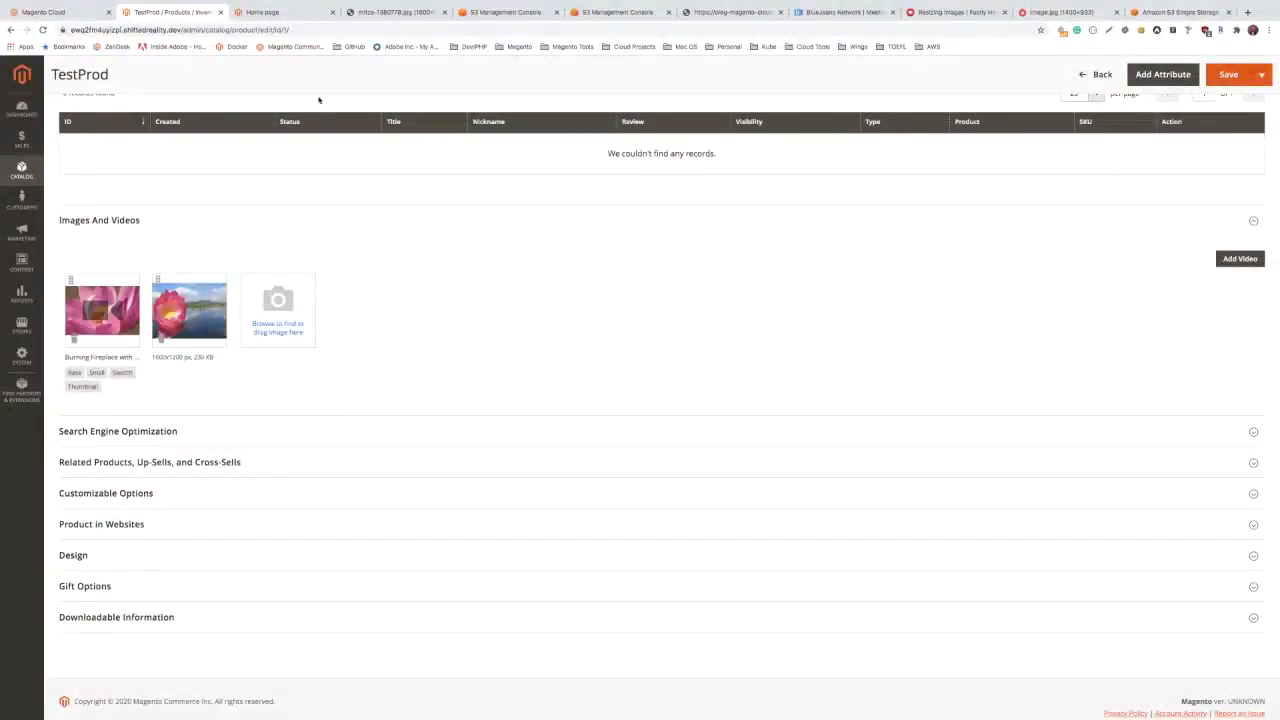
Step: Open the cat image from the storefront home page in a new tab and show its full web address
{"action": "left_click", "coordinate": [259, 14]}
{"action": "right_click", "coordinate": [378, 294]}
{"action": "left_click", "coordinate": [405, 299]}
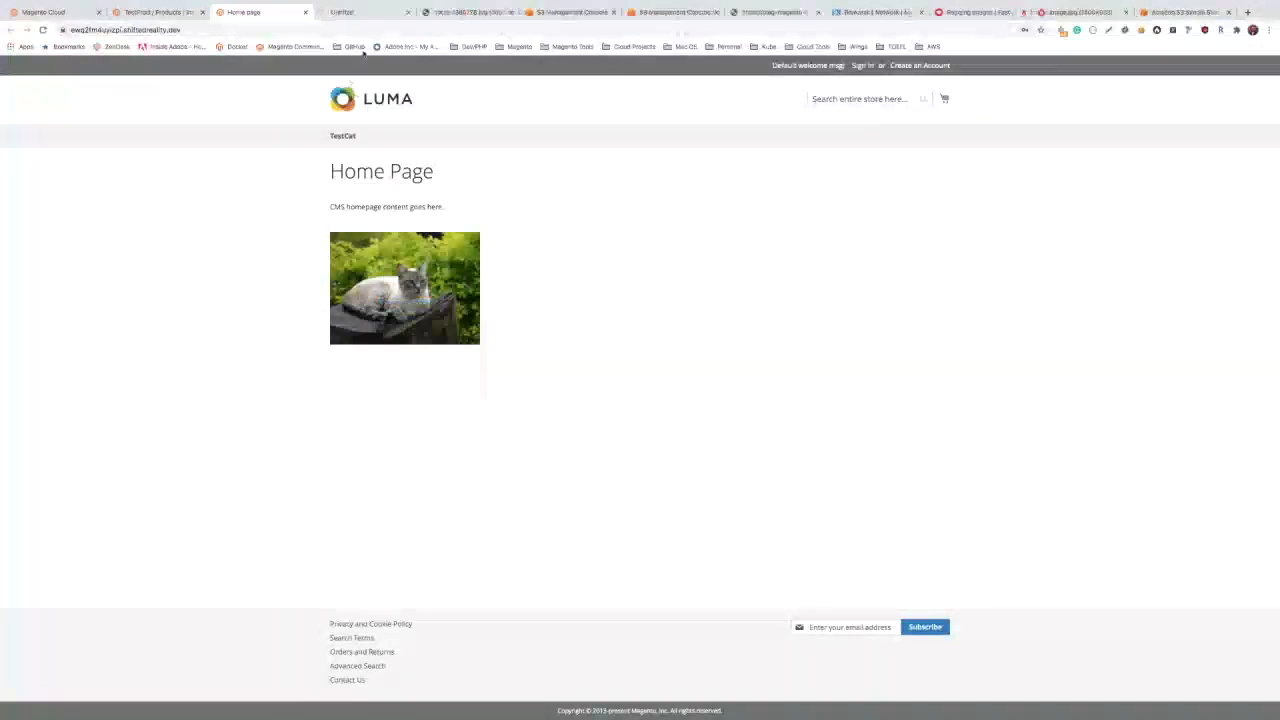
{"action": "left_click", "coordinate": [364, 13]}
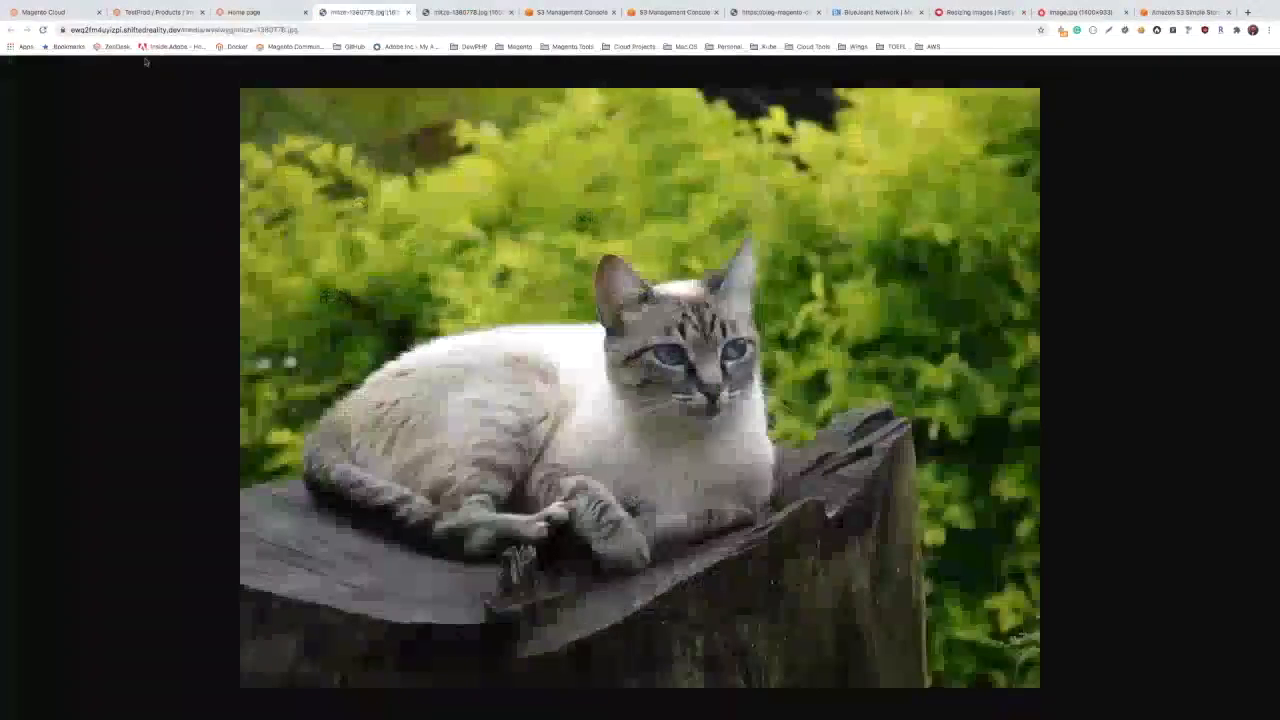
{"action": "left_click", "coordinate": [193, 29]}
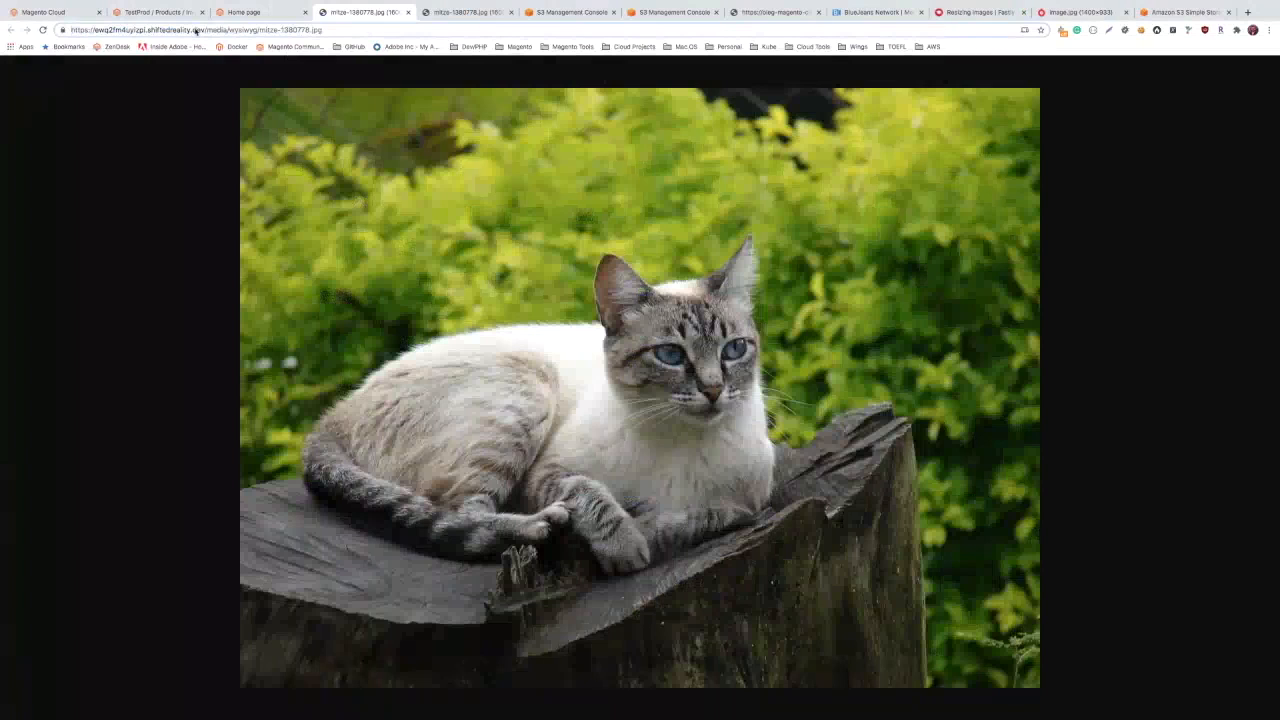
Step: Close the duplicate image tab, select mitze-1380778.jpg in the S3 wysiwyg/ folder, and review its available actions and object details
{"action": "left_click", "coordinate": [500, 13]}
{"action": "left_click", "coordinate": [510, 12]}
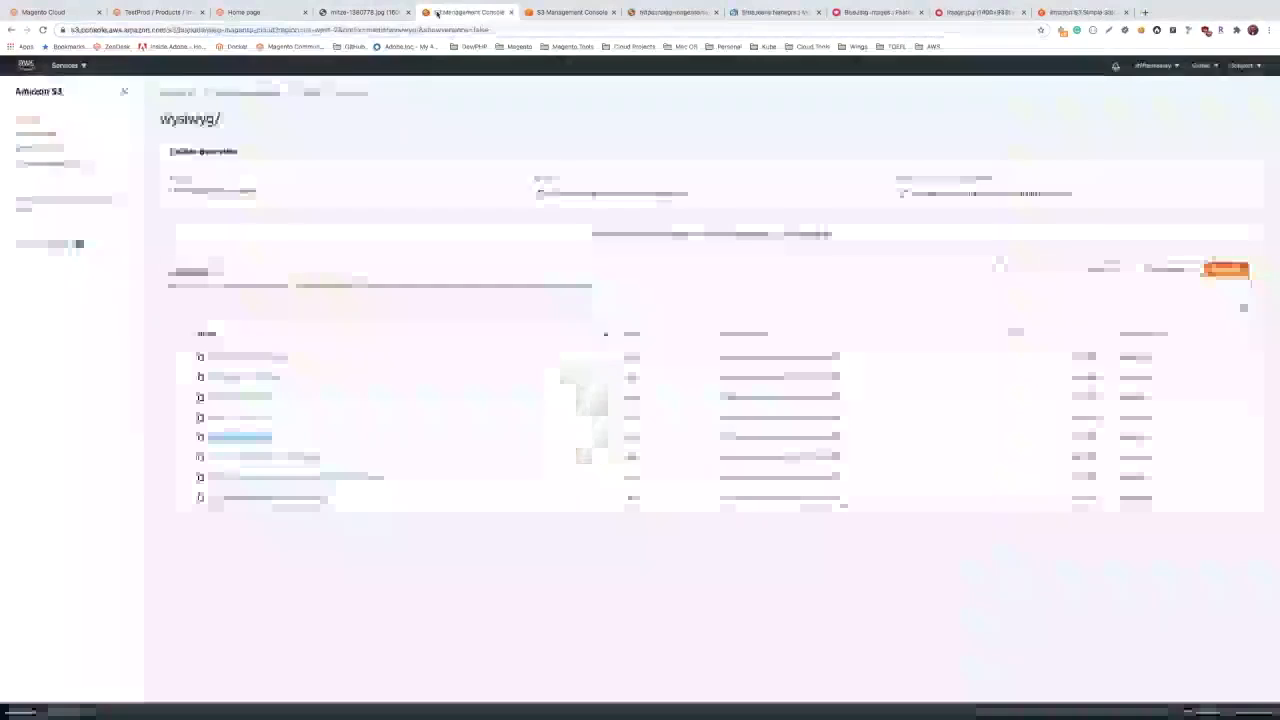
{"action": "left_click", "coordinate": [173, 437]}
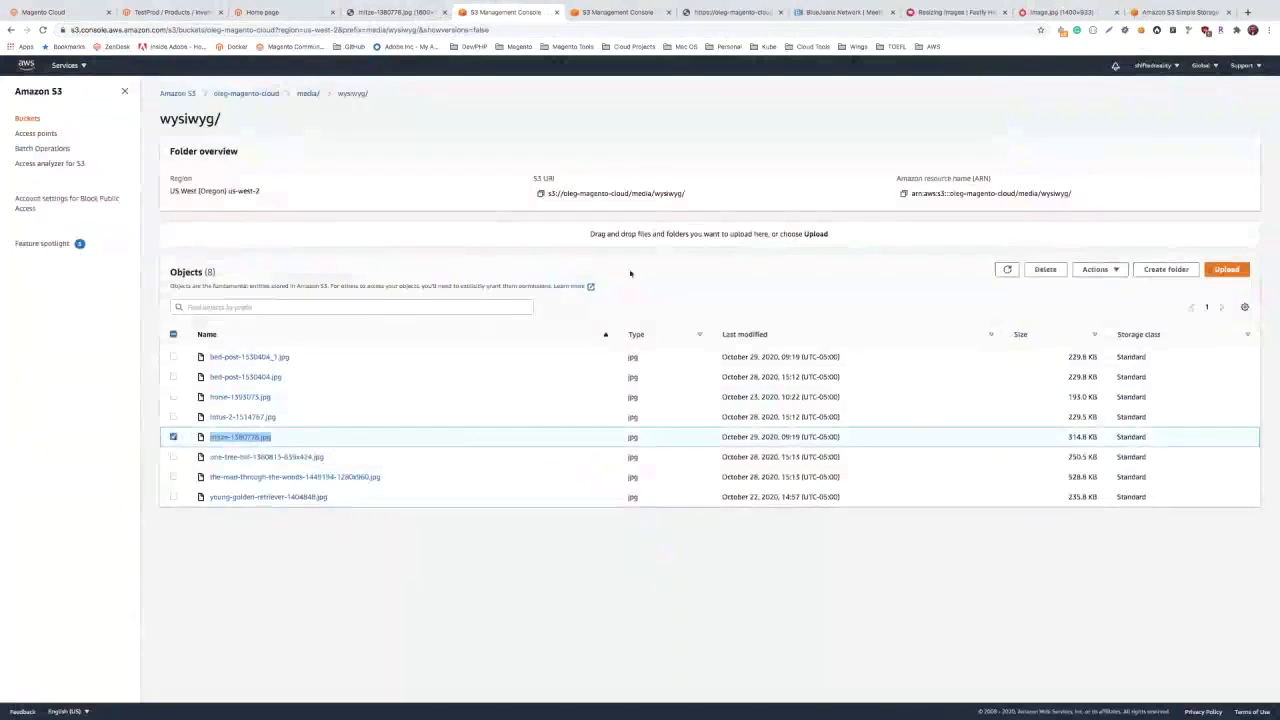
{"action": "left_click", "coordinate": [1097, 269]}
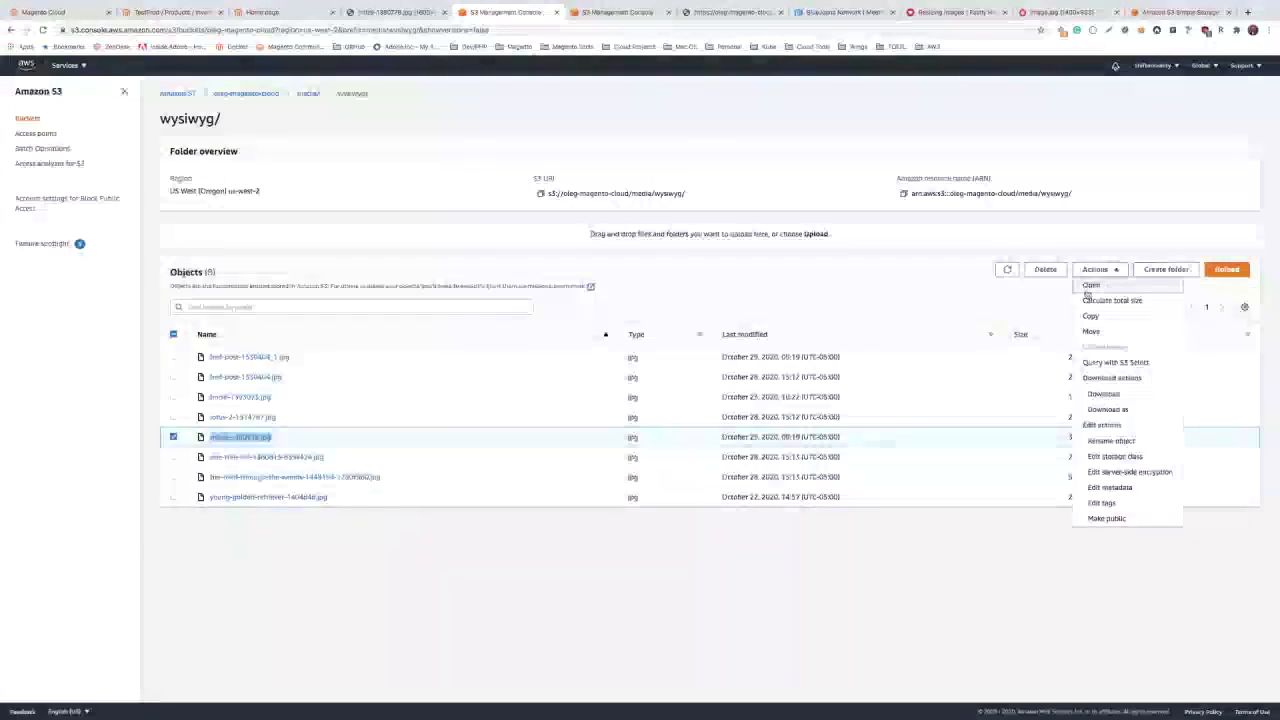
{"action": "left_click", "coordinate": [1240, 385]}
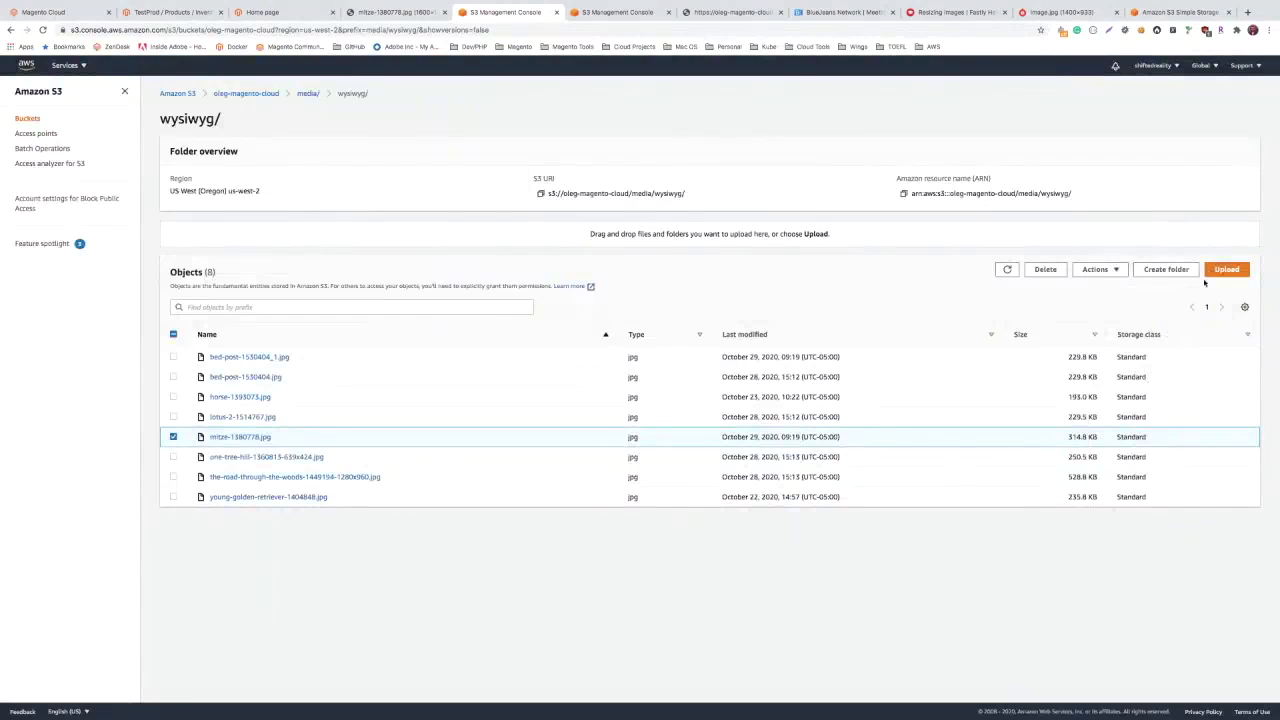
{"action": "left_click", "coordinate": [1097, 269]}
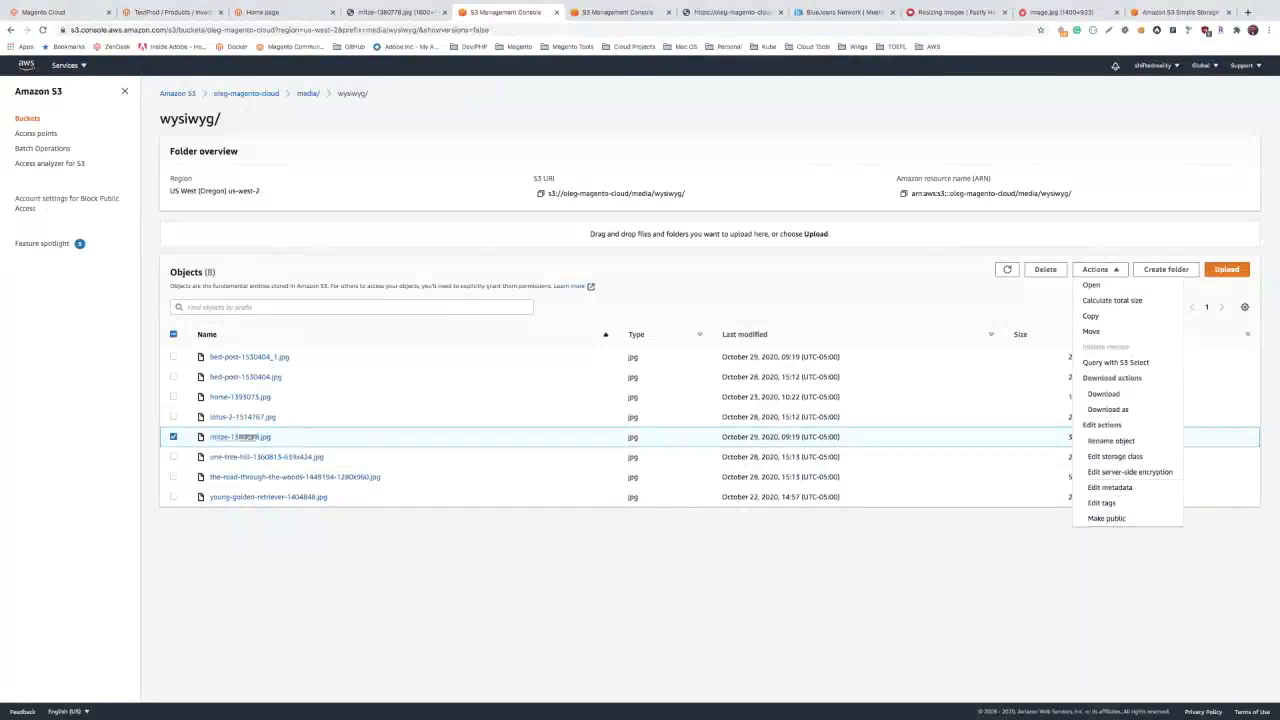
{"action": "left_click", "coordinate": [232, 437]}
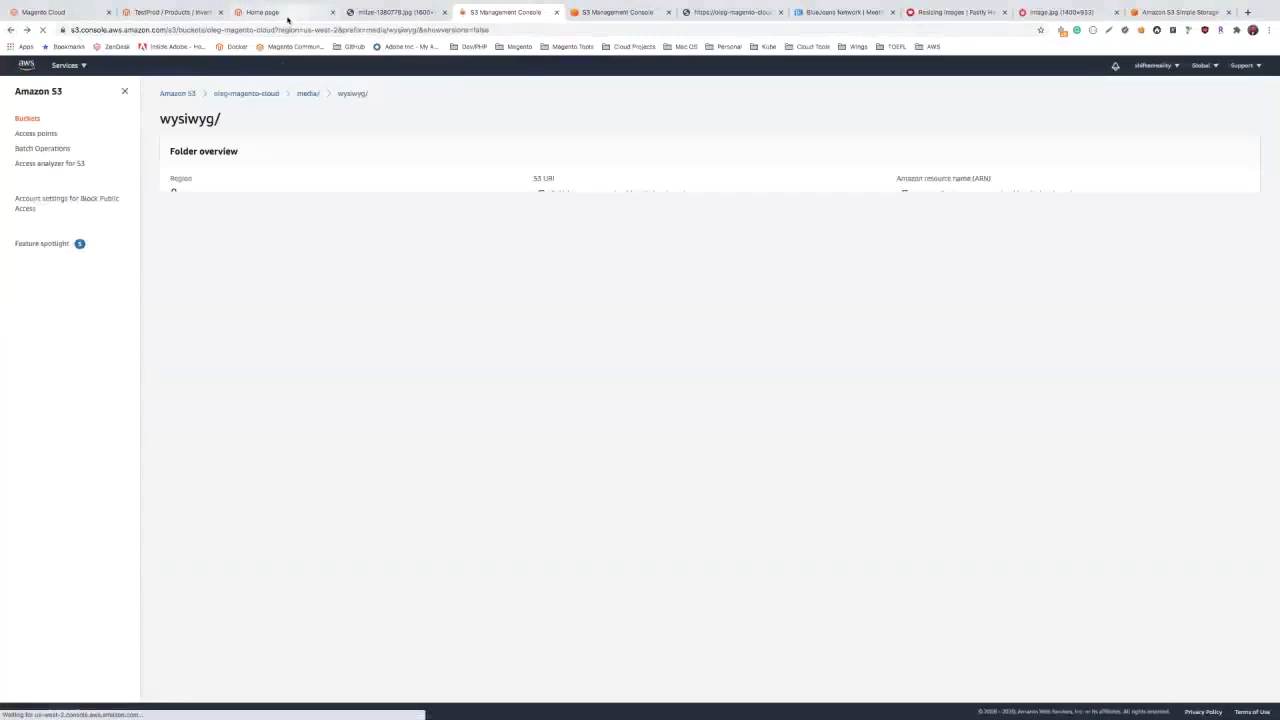
Step: Revisit the storefront home page, close the mitze-1380778.jpg image tab, and return to the S3 wysiwyg/ folder
{"action": "left_click", "coordinate": [286, 13]}
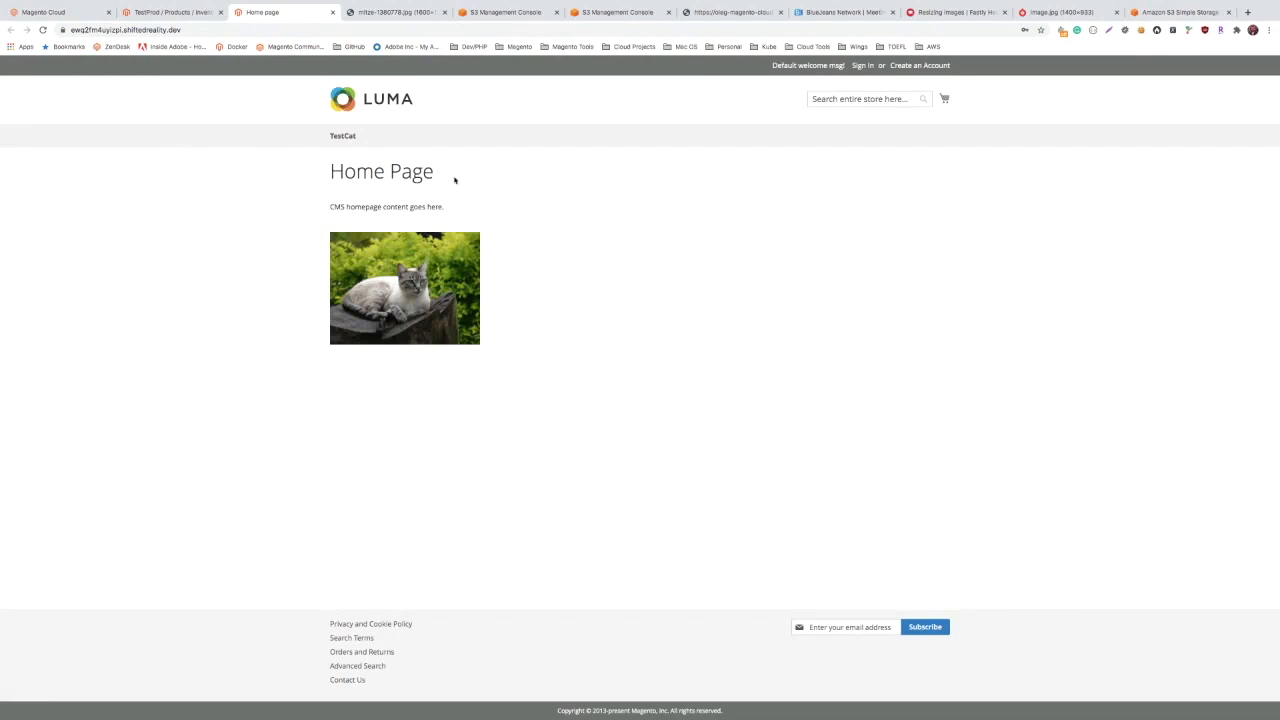
{"action": "left_click", "coordinate": [444, 12]}
{"action": "left_click", "coordinate": [443, 12]}
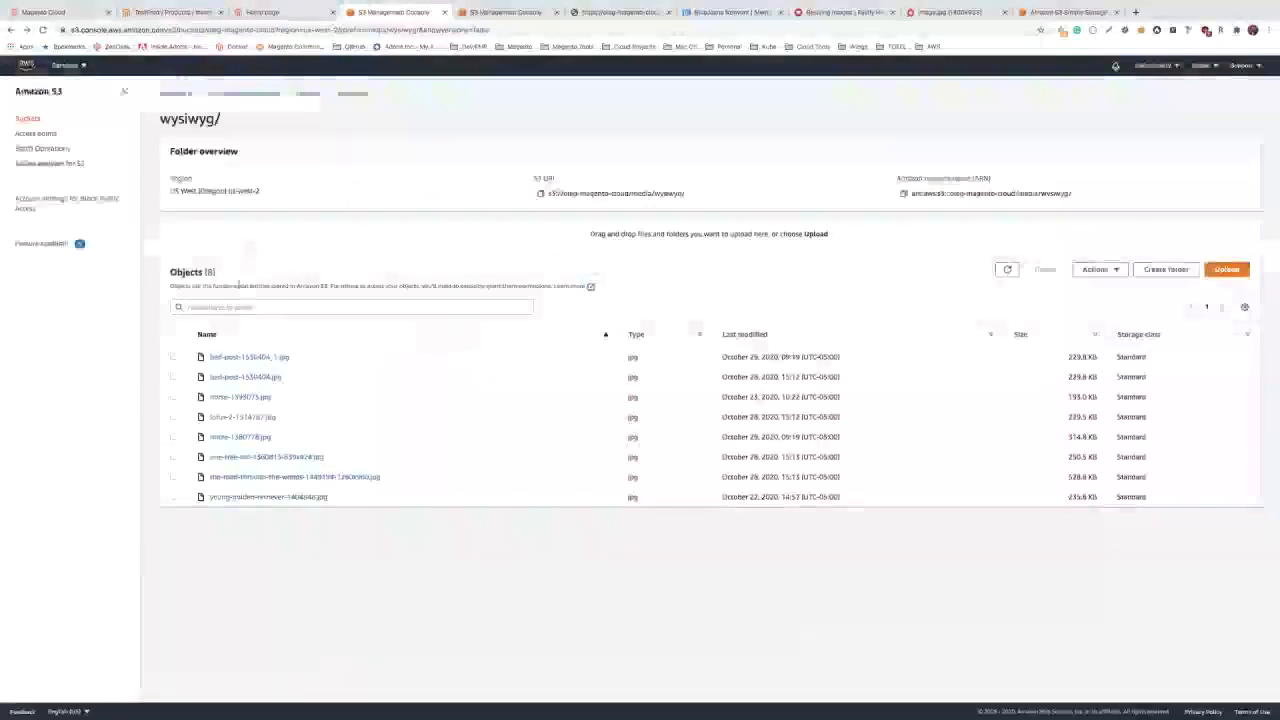
Step: Delete mitze-1380778.jpg from the S3 wysiwyg/ folder, confirming with the text "permanently delete"
{"action": "left_click", "coordinate": [173, 437]}
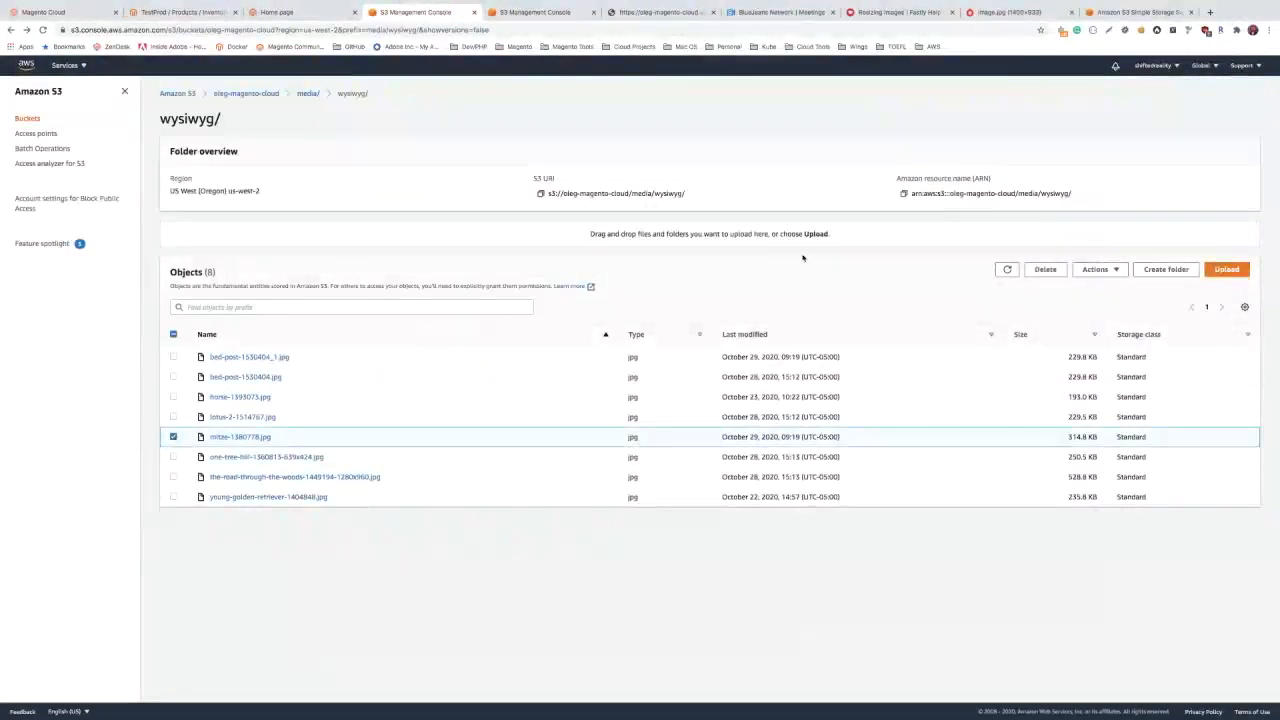
{"action": "left_click", "coordinate": [1045, 269]}
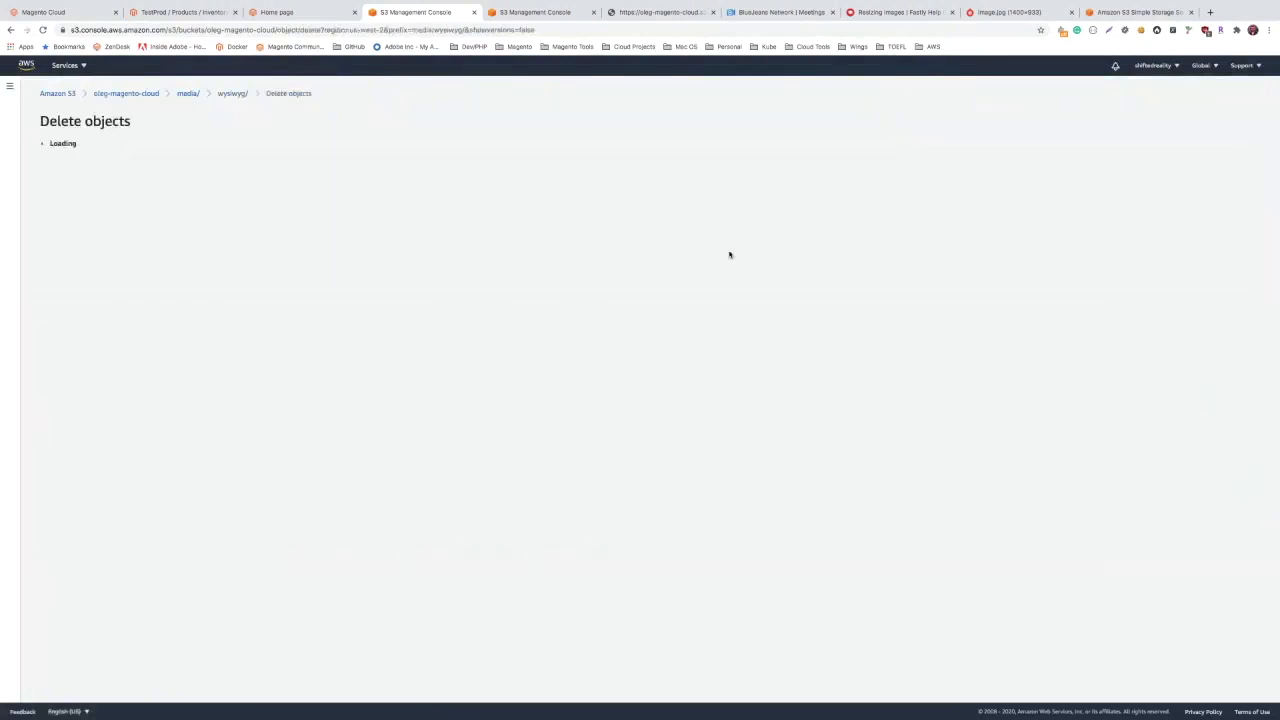
{"action": "left_click", "coordinate": [120, 352]}
{"action": "type", "text": "delete"}
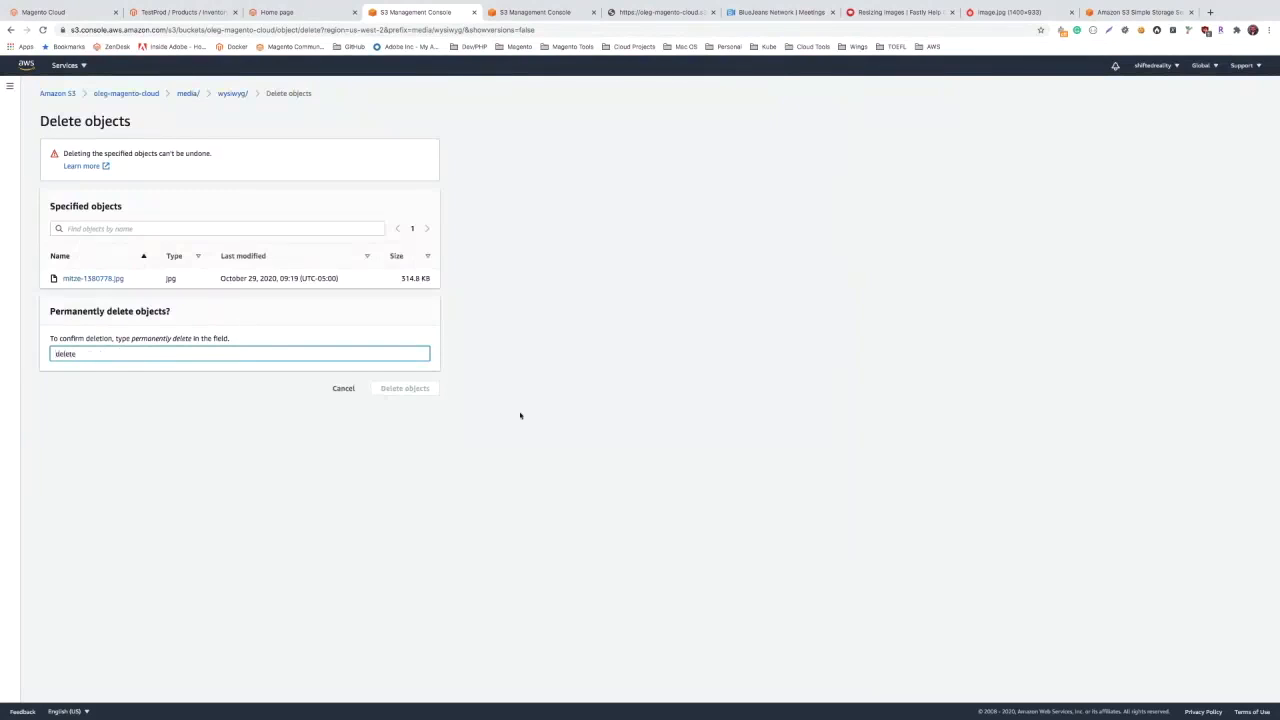
{"action": "left_click_drag", "start_coordinate": [124, 353], "coordinate": [33, 357]}
{"action": "key", "text": "BackSpace"}
{"action": "type", "text": "permanent"}
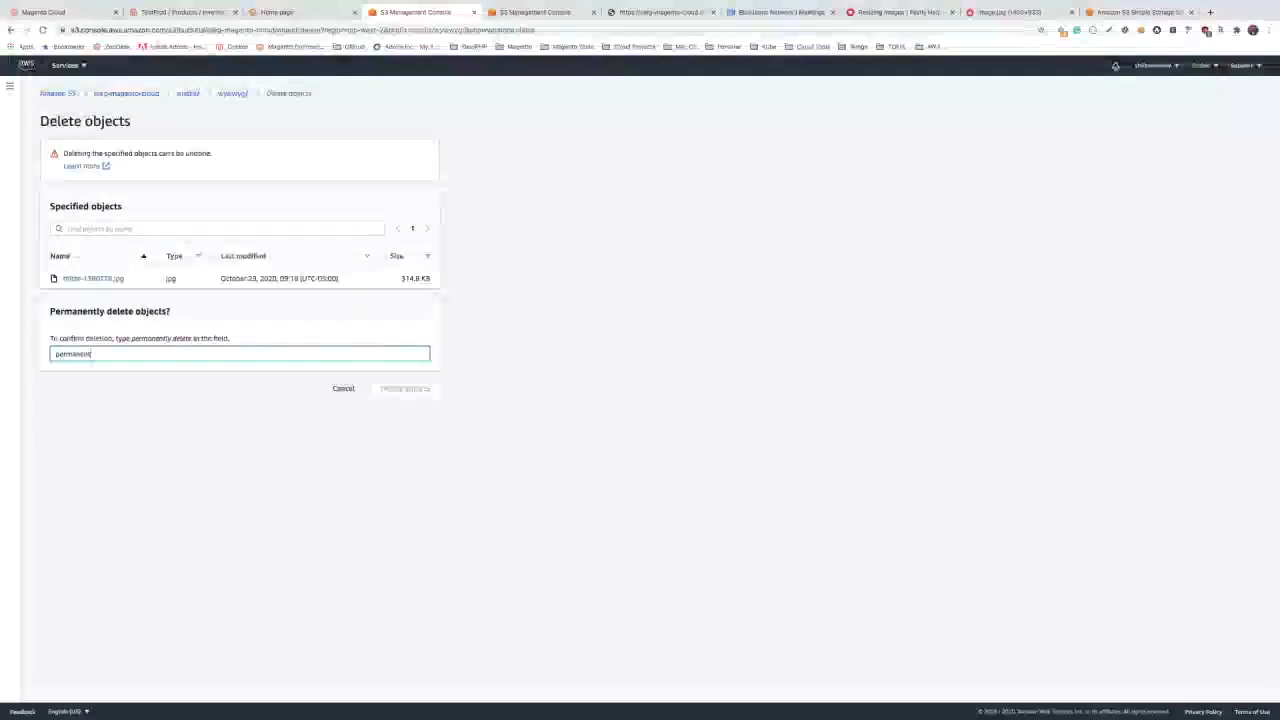
{"action": "type", "text": "ly delete"}
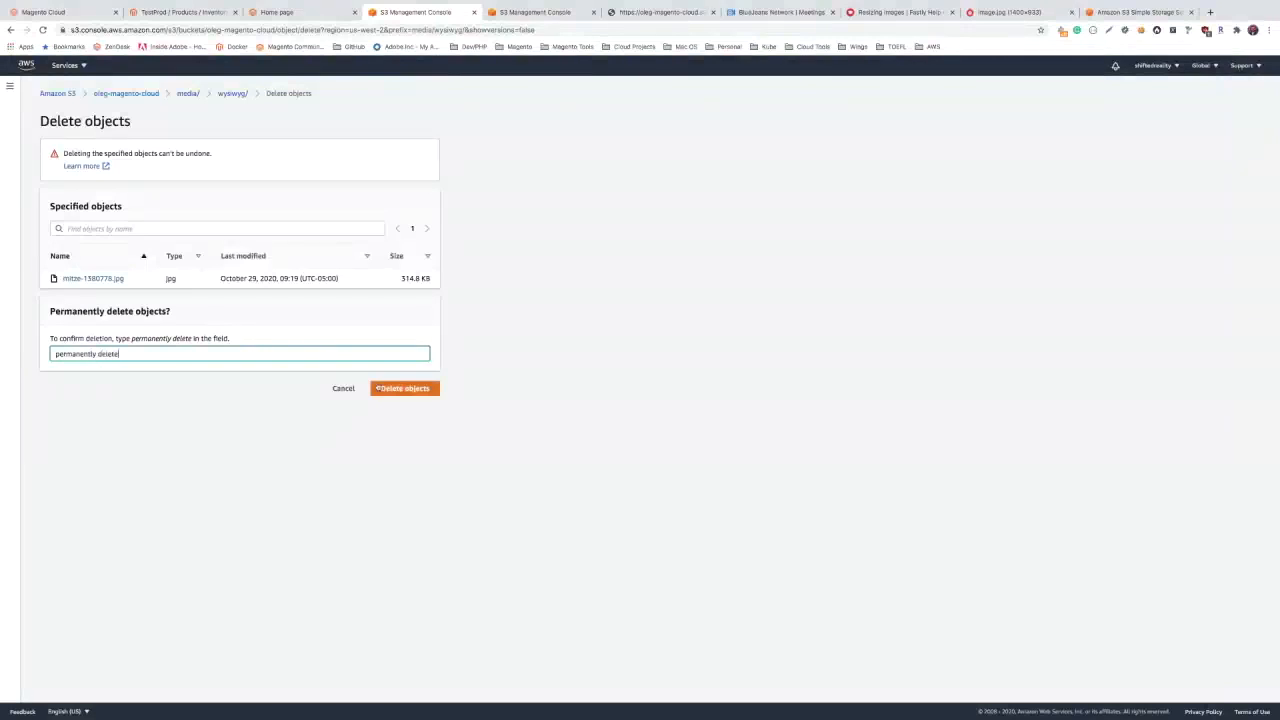
{"action": "left_click", "coordinate": [404, 389]}
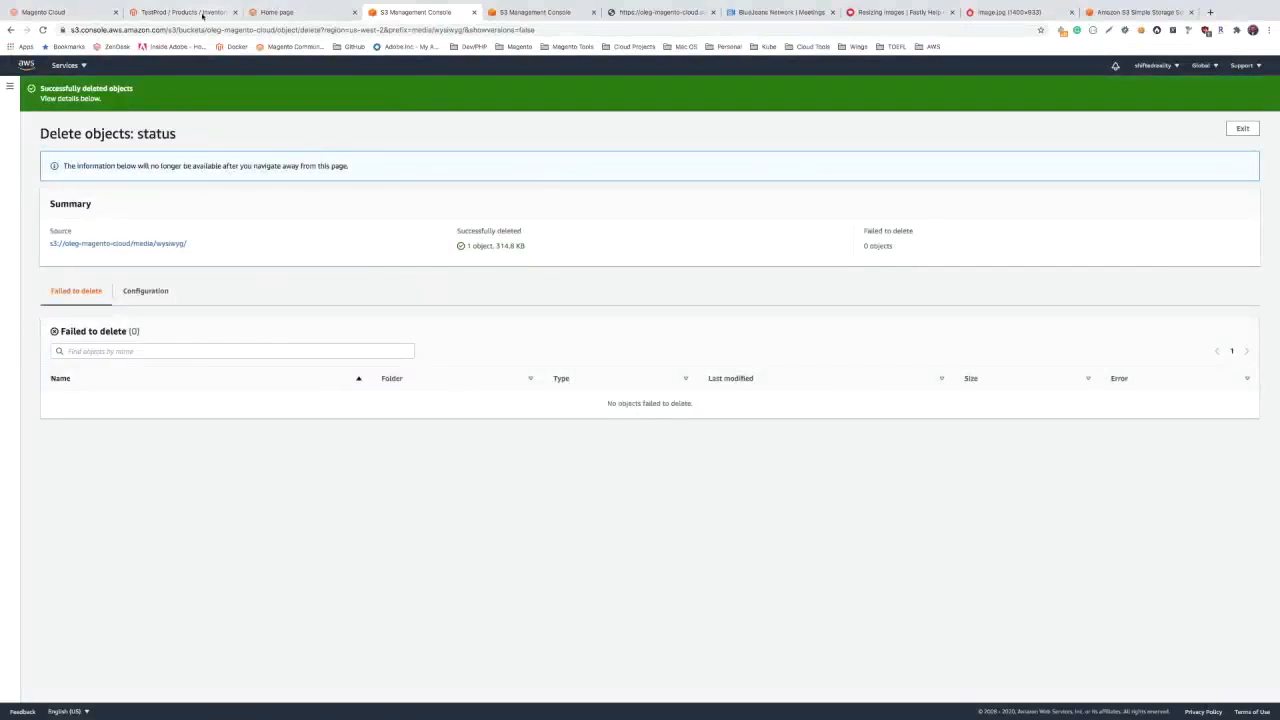
Step: Reopen the home page's cat image in a new tab and reload it to check whether it is still served
{"action": "left_click", "coordinate": [280, 12]}
{"action": "right_click", "coordinate": [411, 274]}
{"action": "left_click", "coordinate": [412, 276]}
{"action": "left_click", "coordinate": [395, 12]}
{"action": "left_click", "coordinate": [43, 30]}
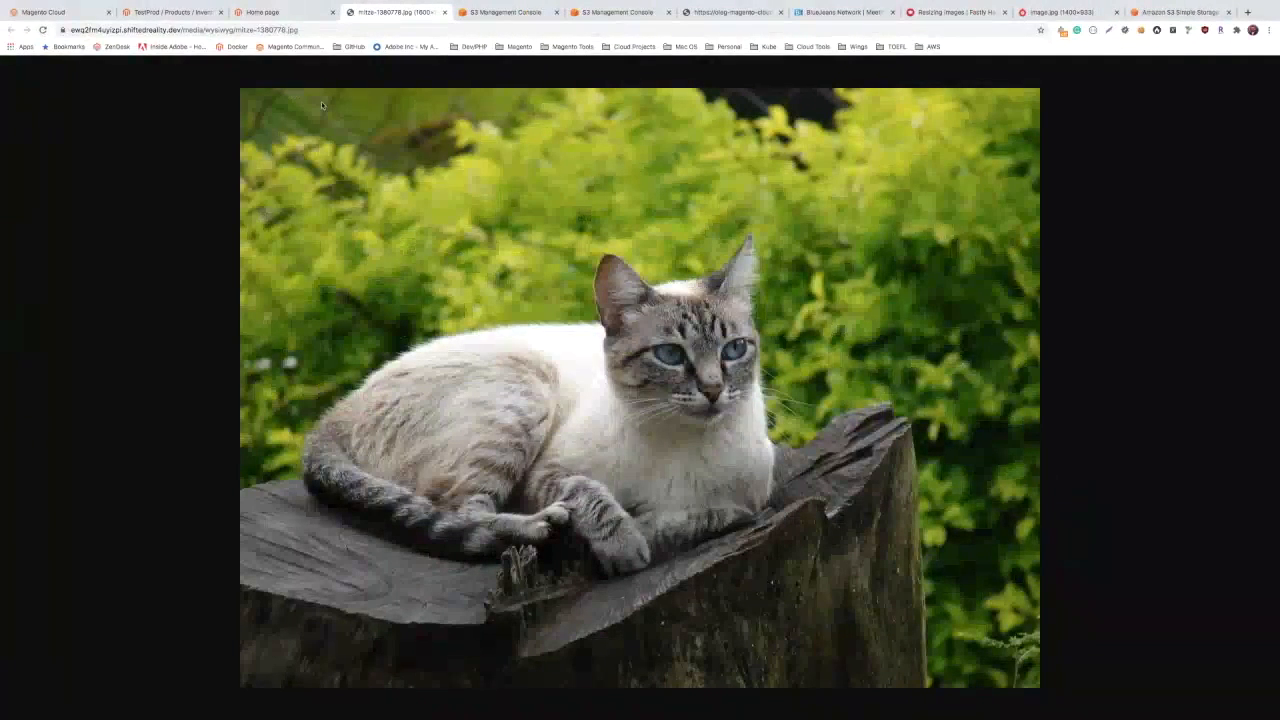